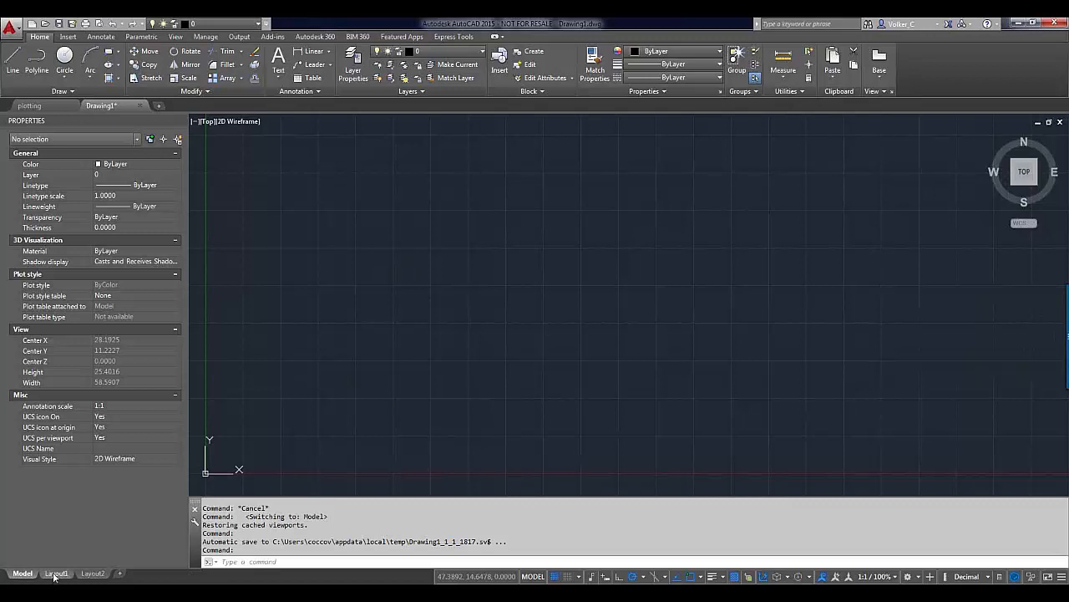
Review the plot settings for model space, including the additional plot style, shaded viewport and orientation options, and cancel without plotting.
mouse_move(55, 575)
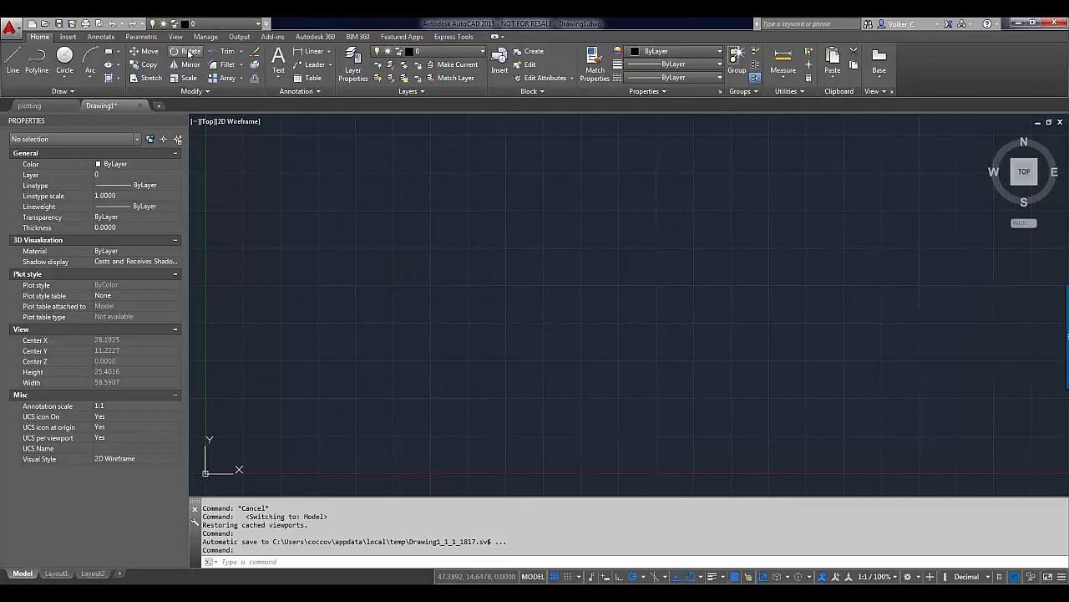
click(87, 24)
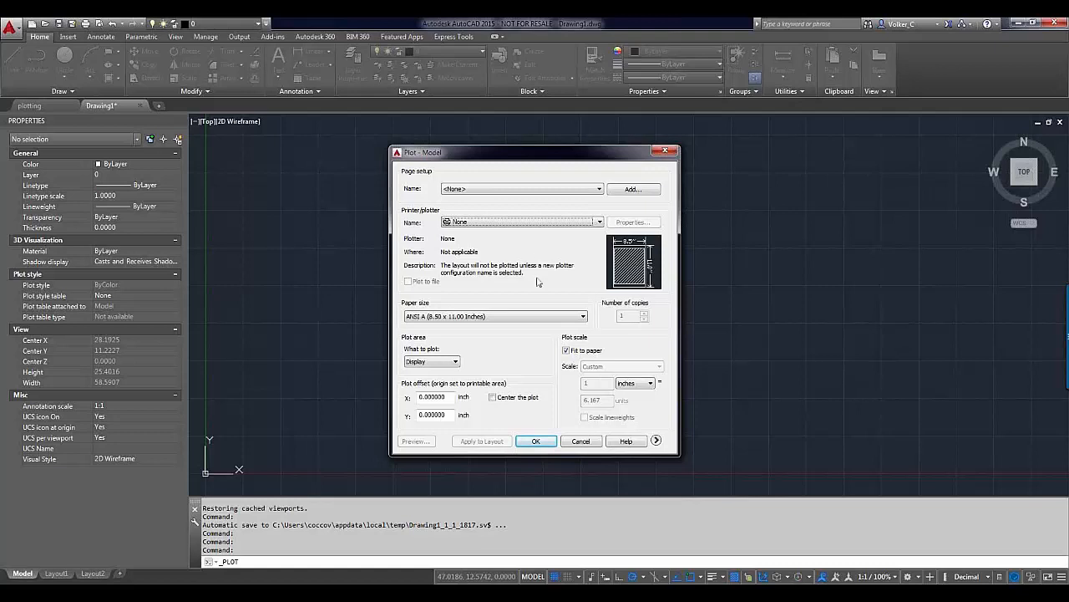
click(657, 441)
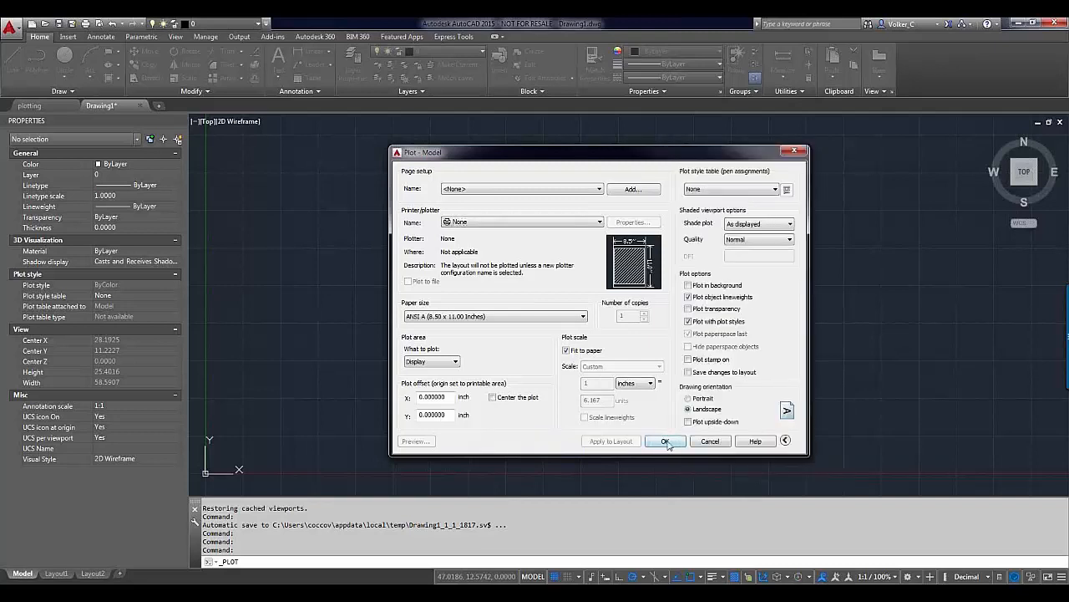
click(785, 442)
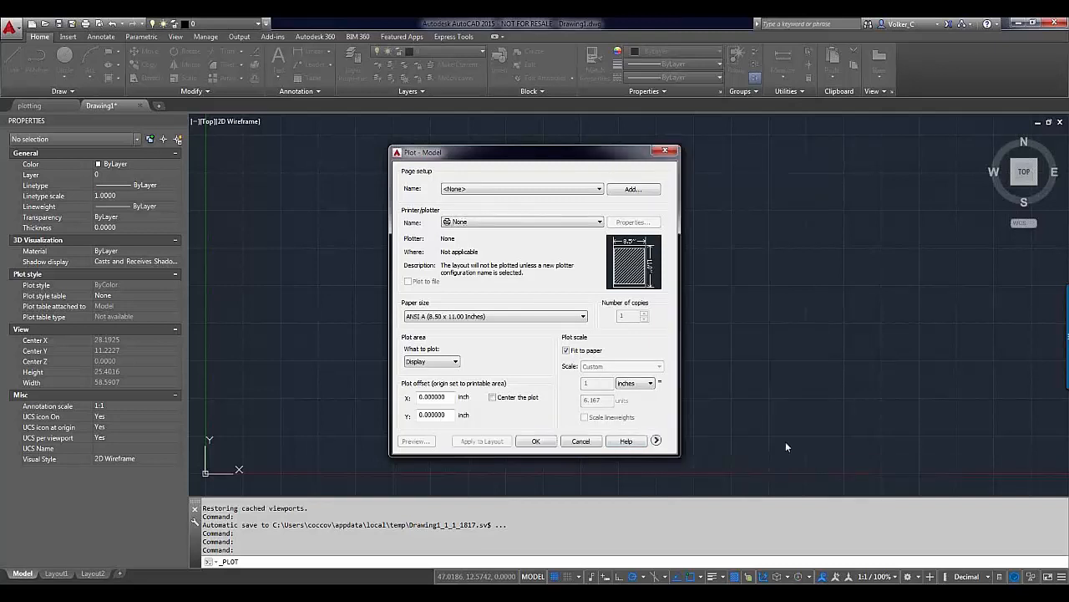
click(657, 440)
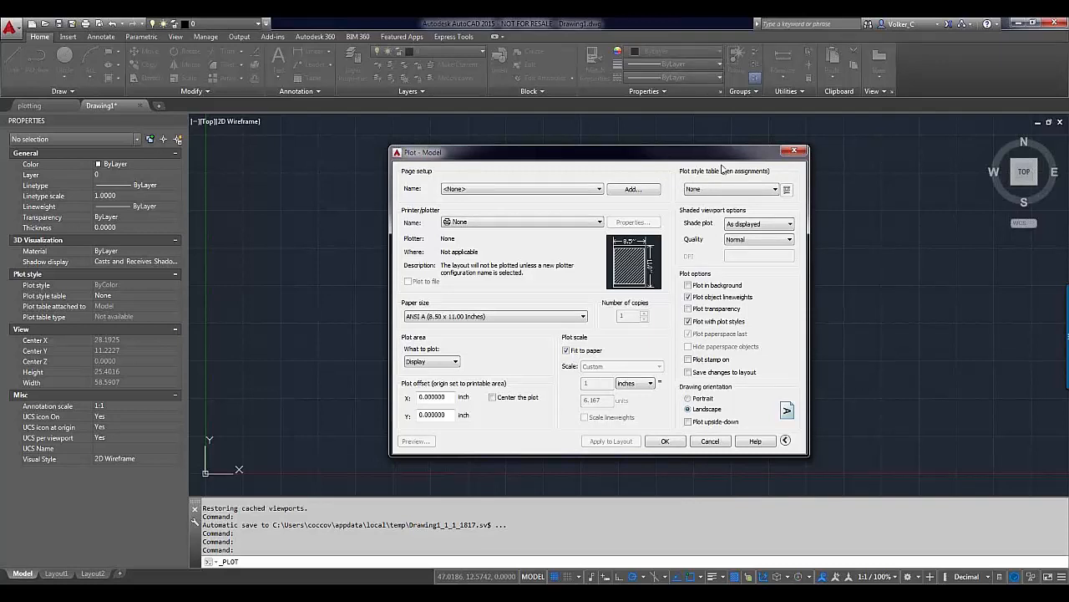
click(707, 443)
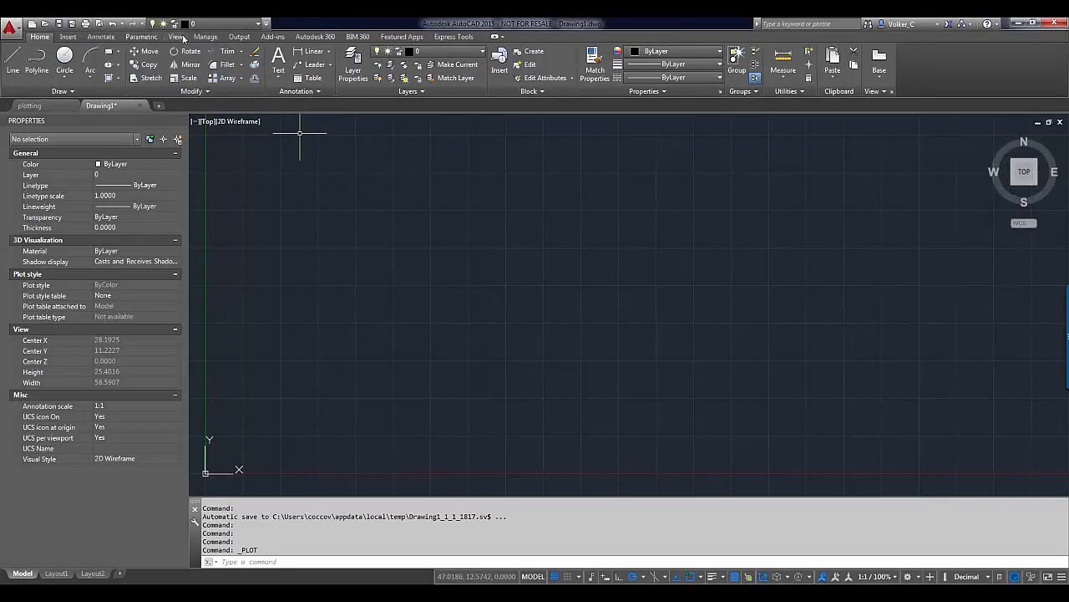
Look through the customizable quick-access commands and the available publishing and printing commands without running any.
click(266, 24)
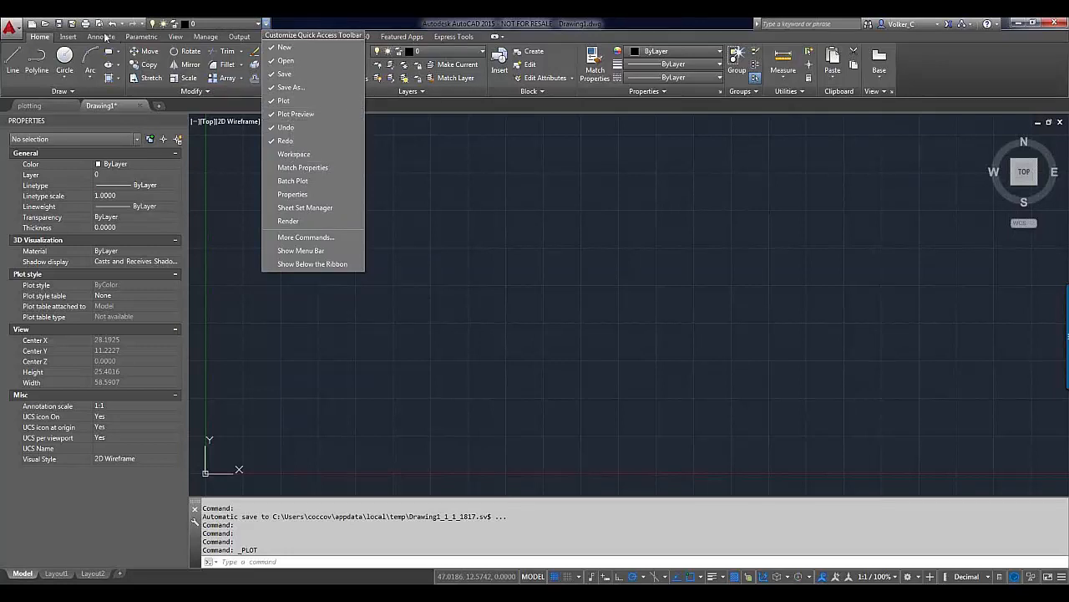
click(18, 31)
click(19, 31)
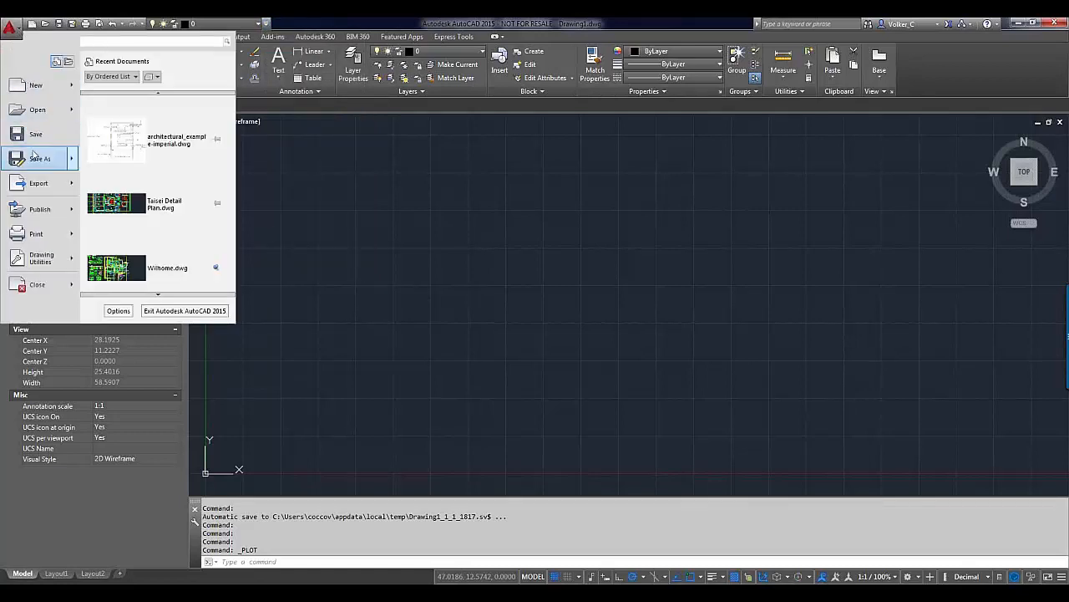
mouse_move(43, 214)
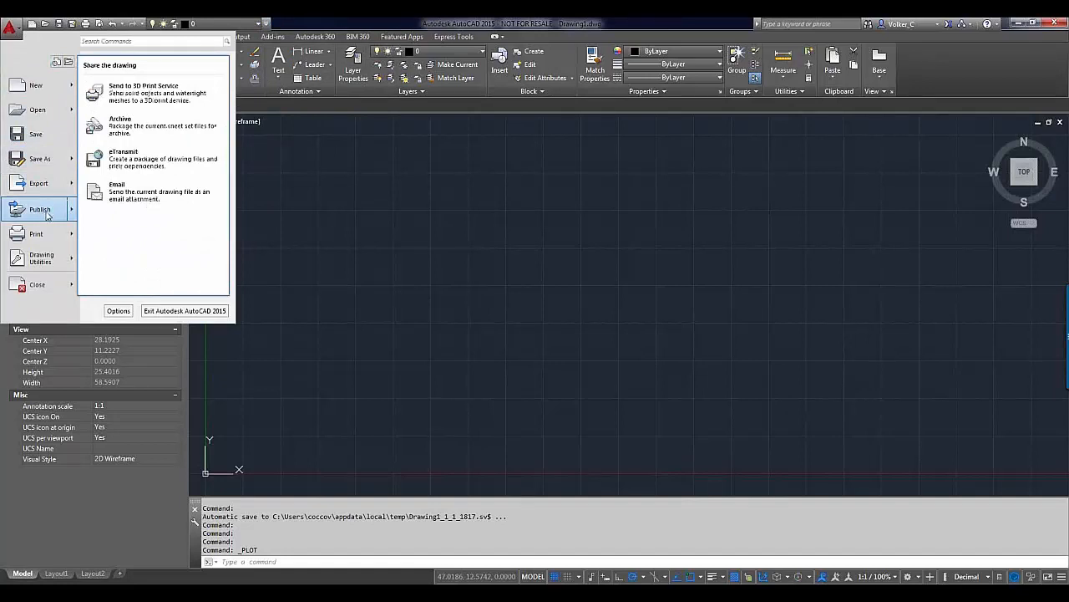
mouse_move(49, 235)
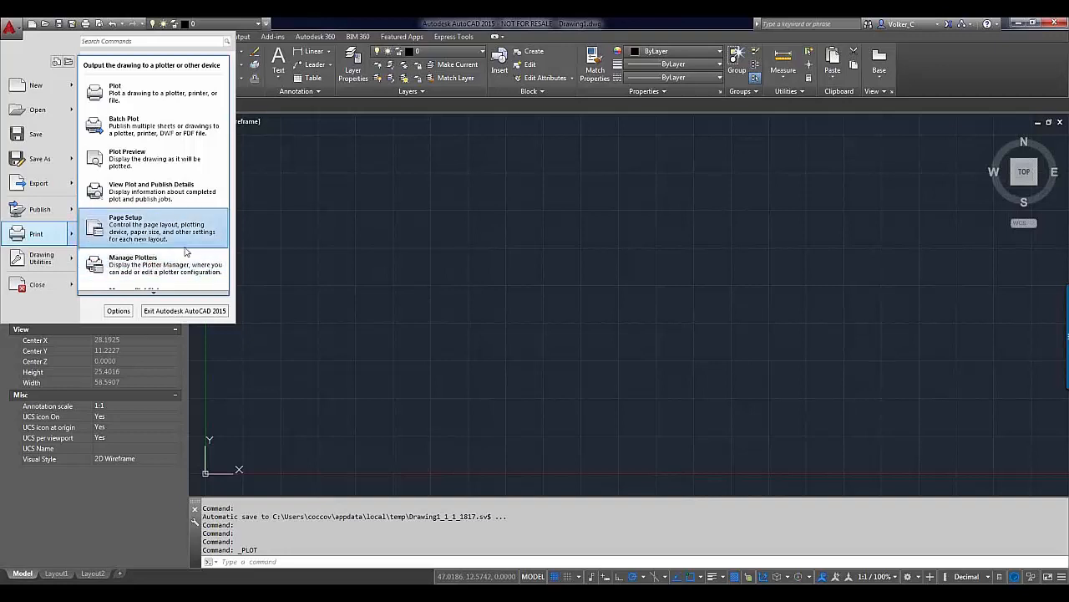
mouse_move(154, 294)
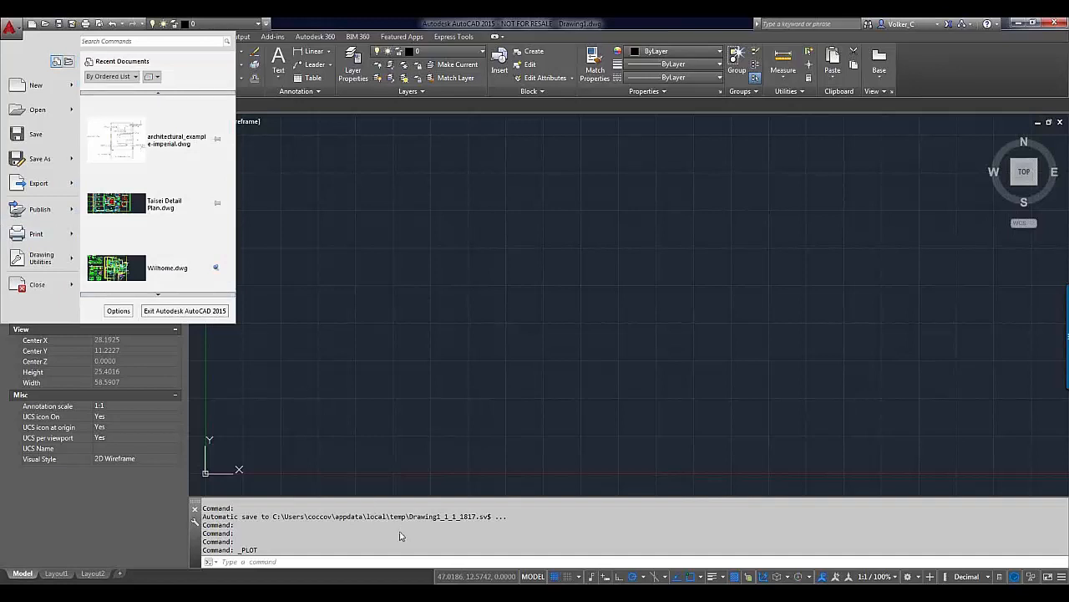
key(Escape)
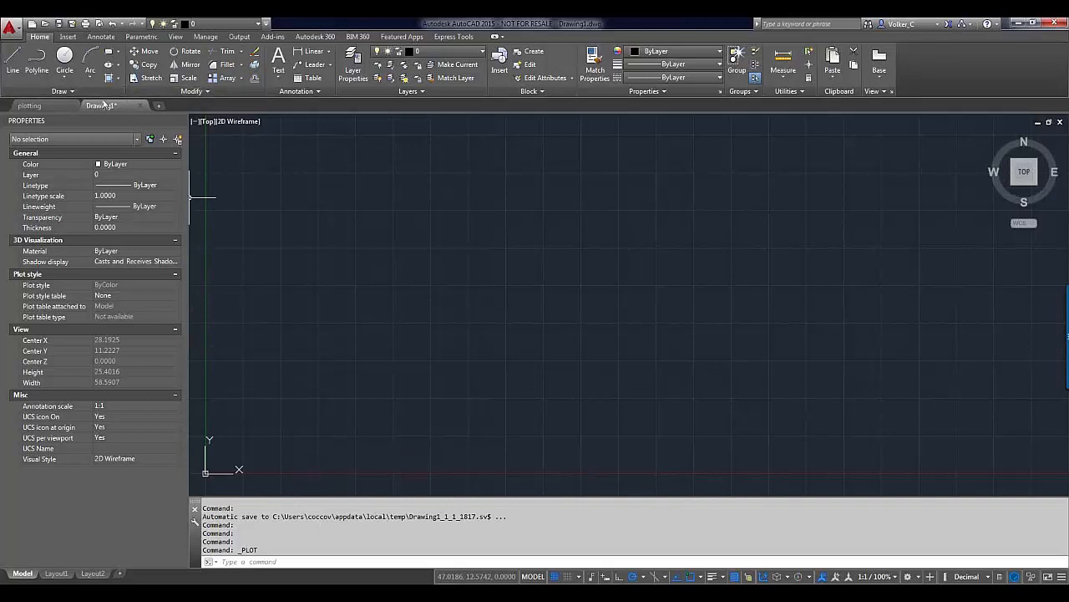
Compare the model space and layout names of the plotting and Drawing1 drawings, and display Layout1 of Drawing1.
click(51, 105)
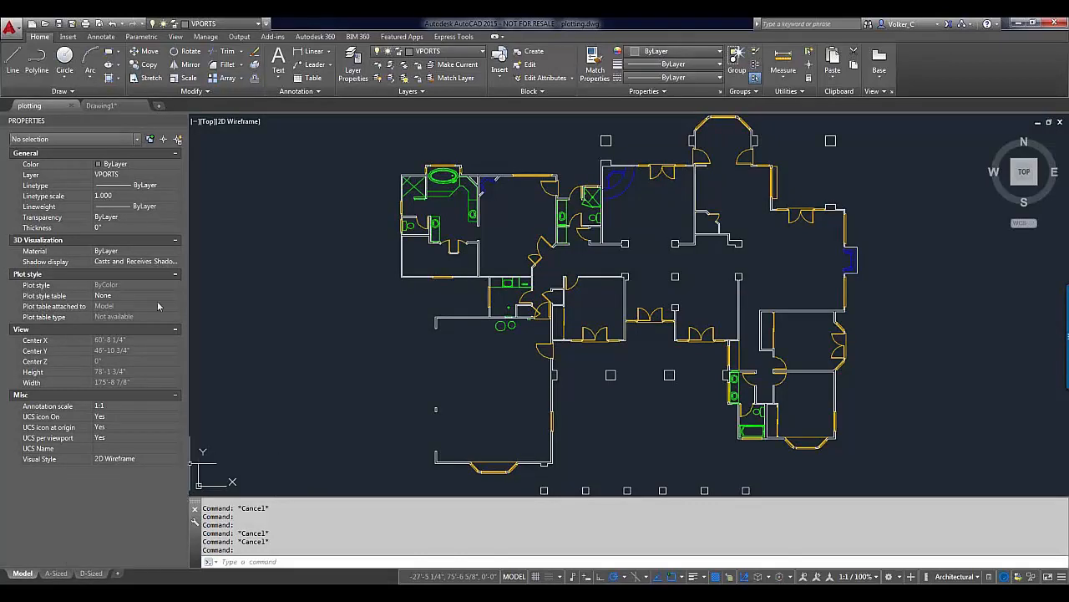
click(100, 105)
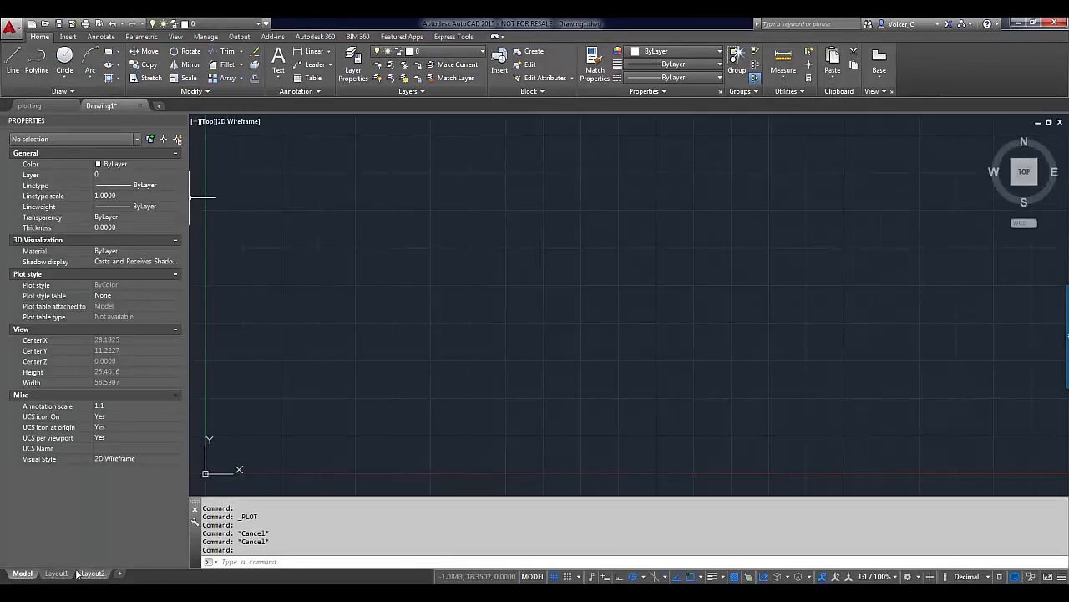
mouse_move(89, 573)
click(46, 105)
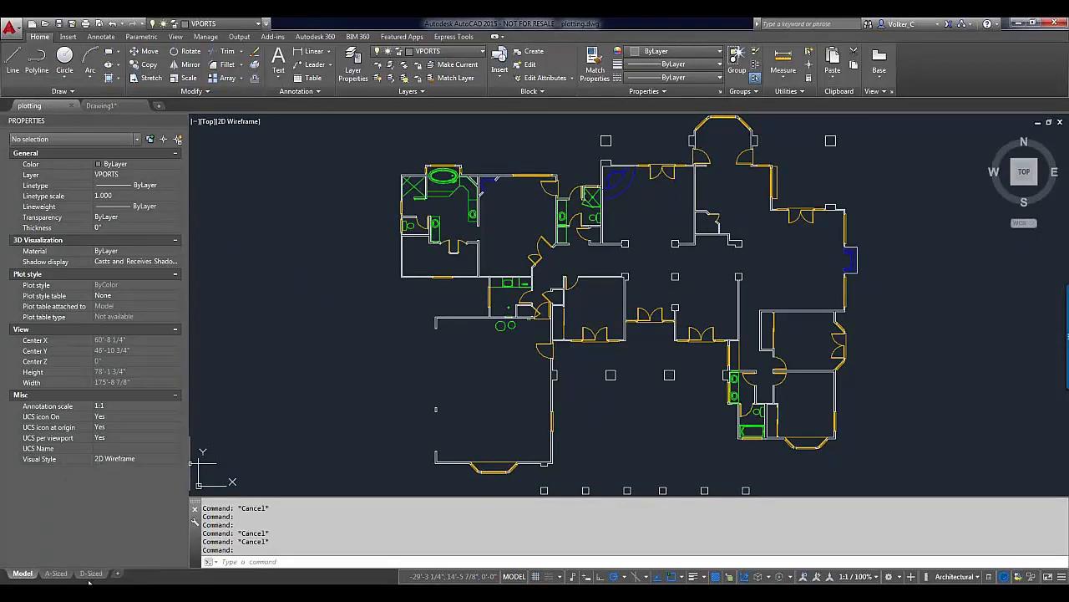
click(102, 106)
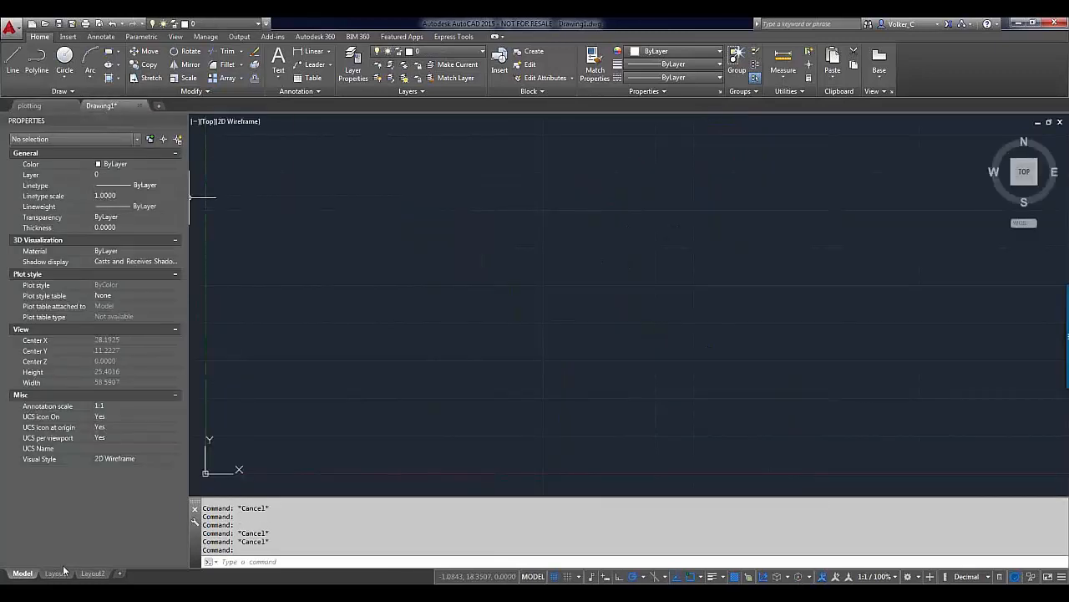
click(56, 573)
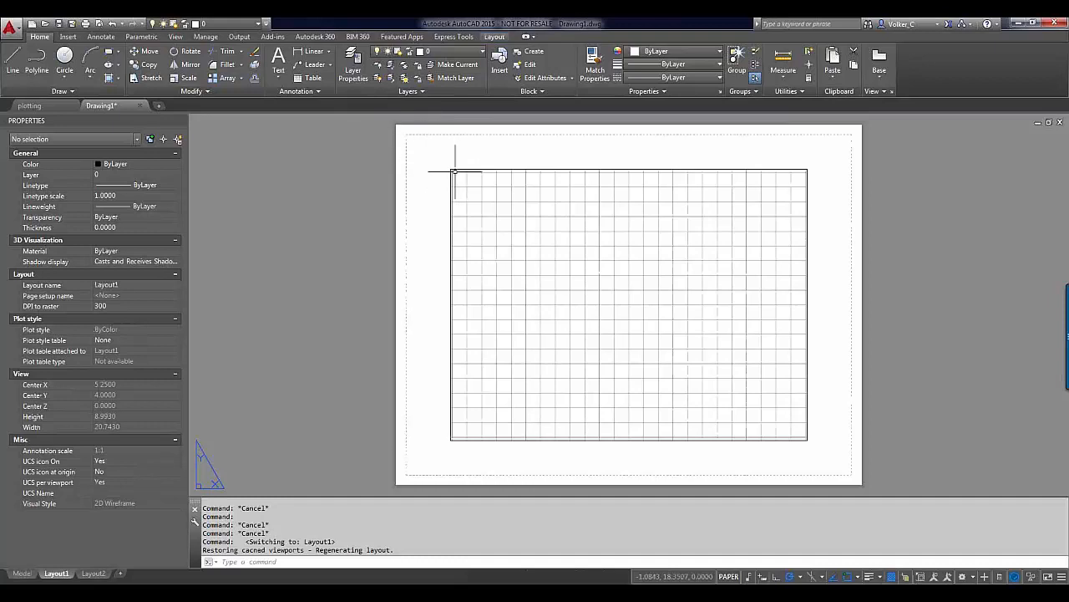
mouse_move(455, 167)
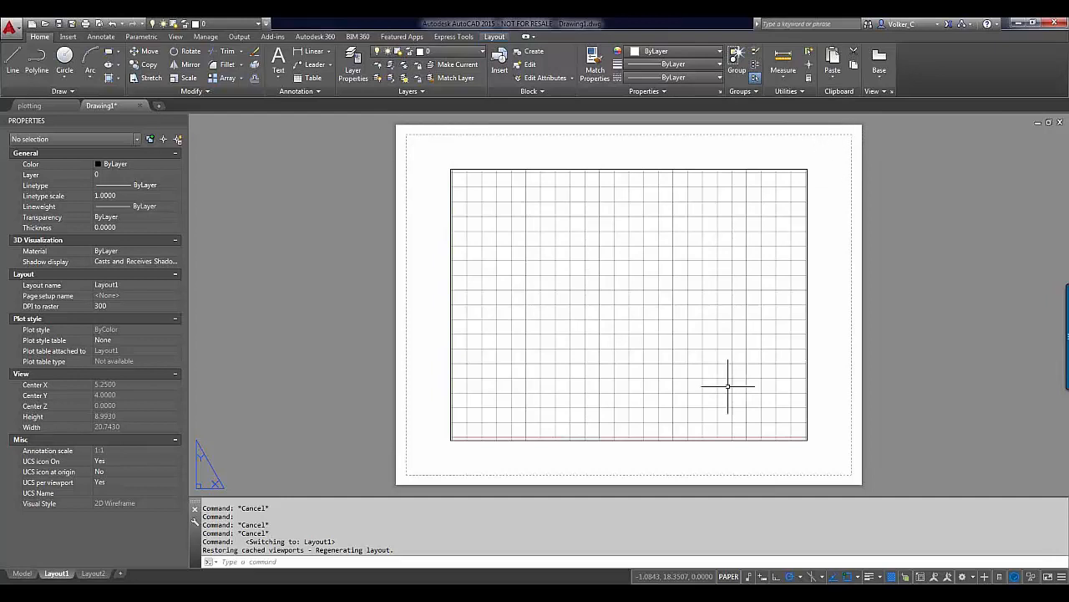
Open the program options and examine the layout display elements and the default plot and publish settings.
right_click(692, 526)
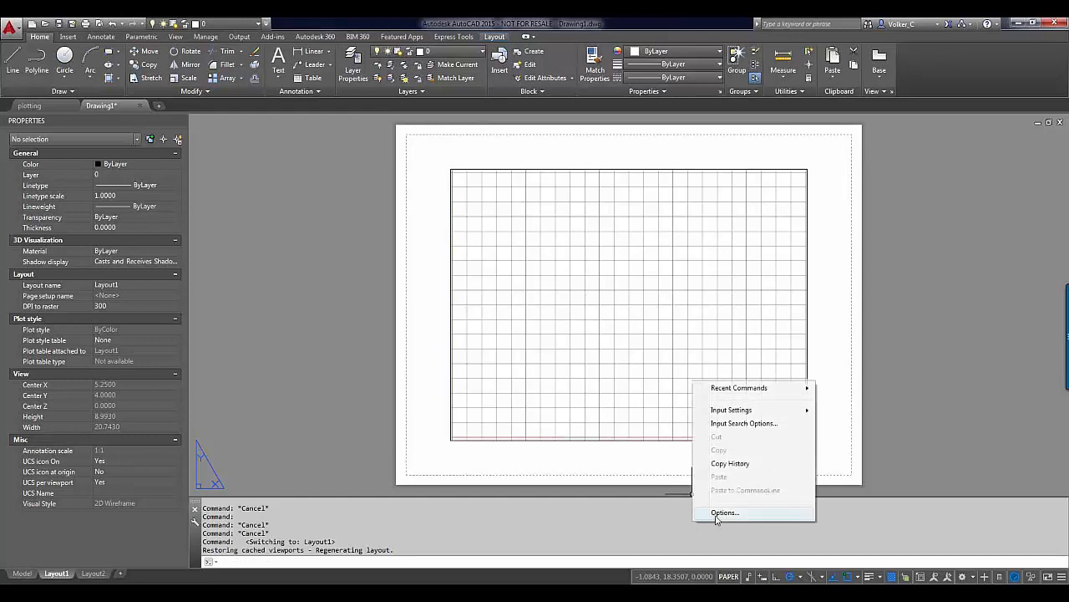
click(714, 512)
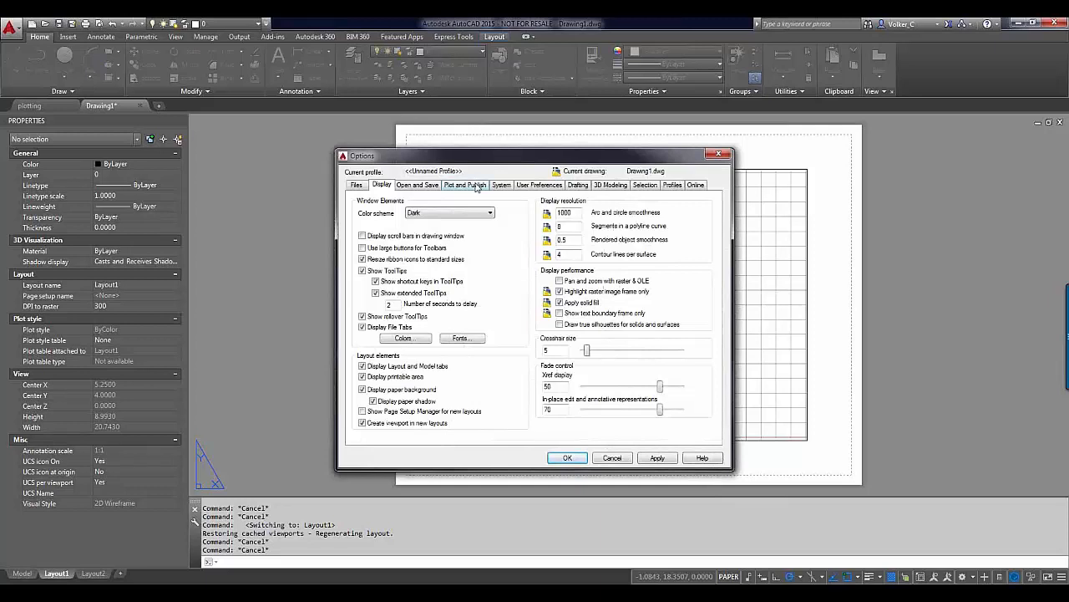
click(476, 186)
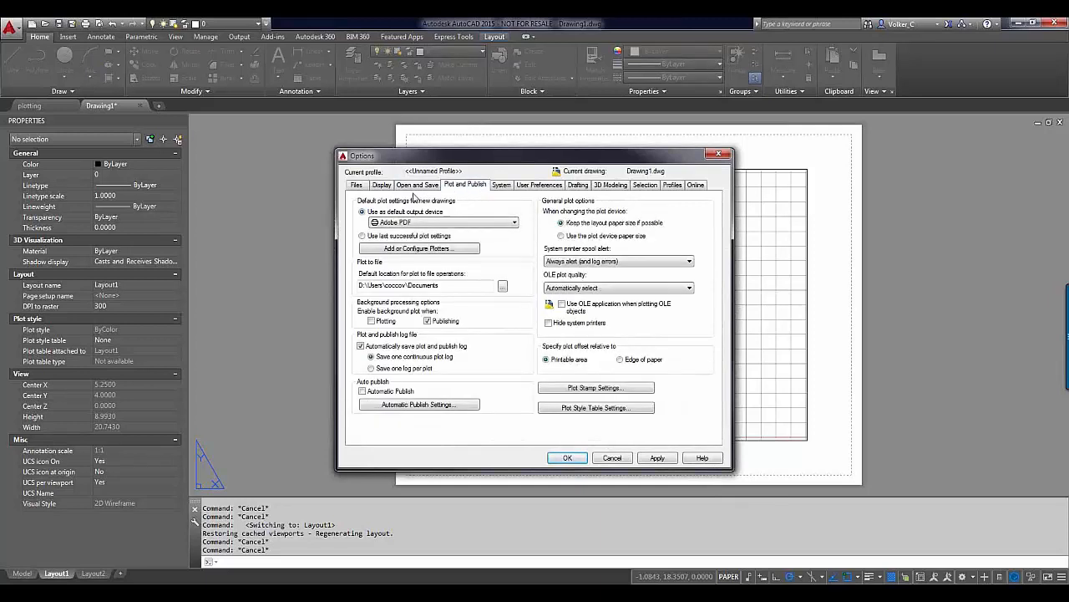
click(386, 187)
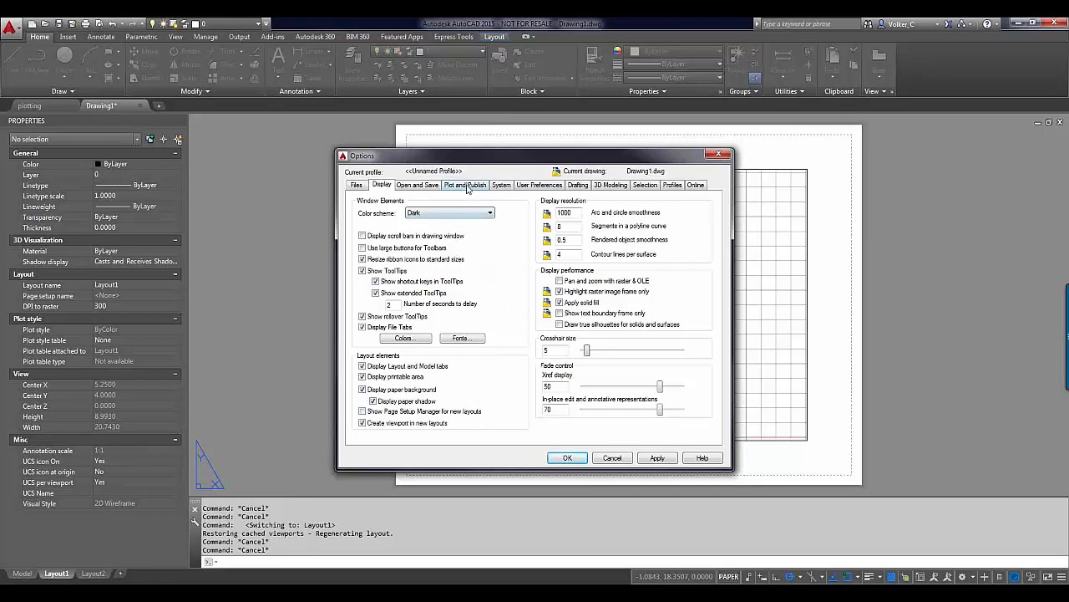
click(466, 186)
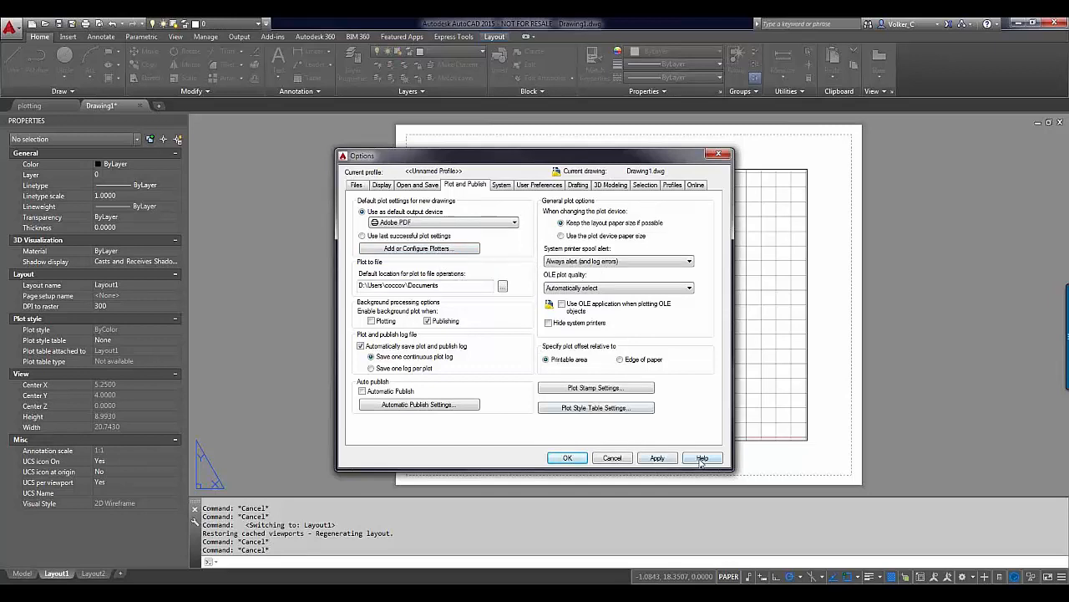
View the enlarged help page for the Plot and Publish options, minimize it, and cancel the options without changes.
click(702, 458)
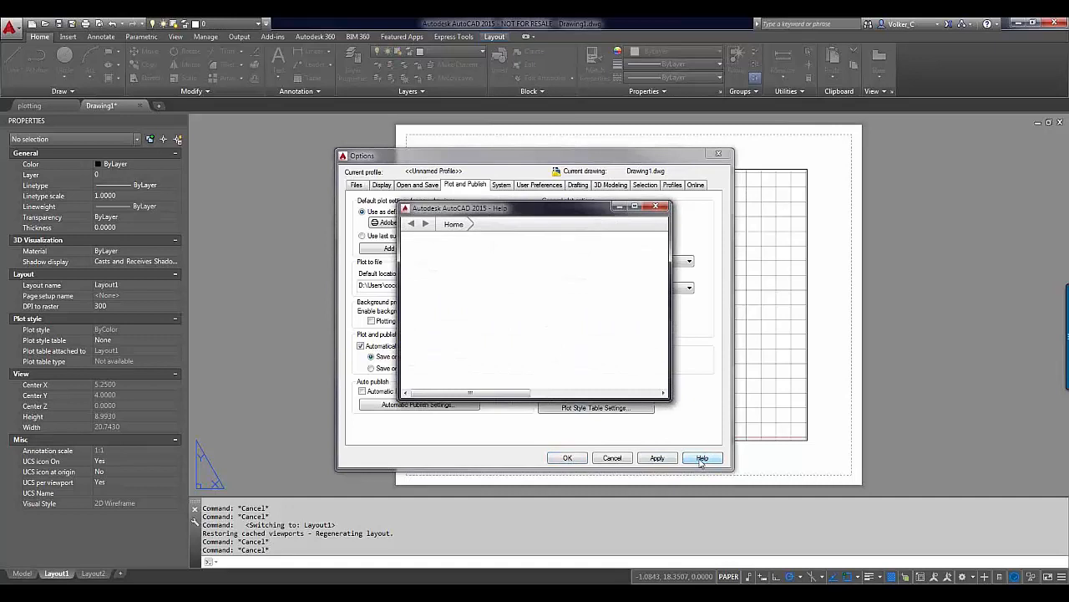
drag(669, 399, 904, 577)
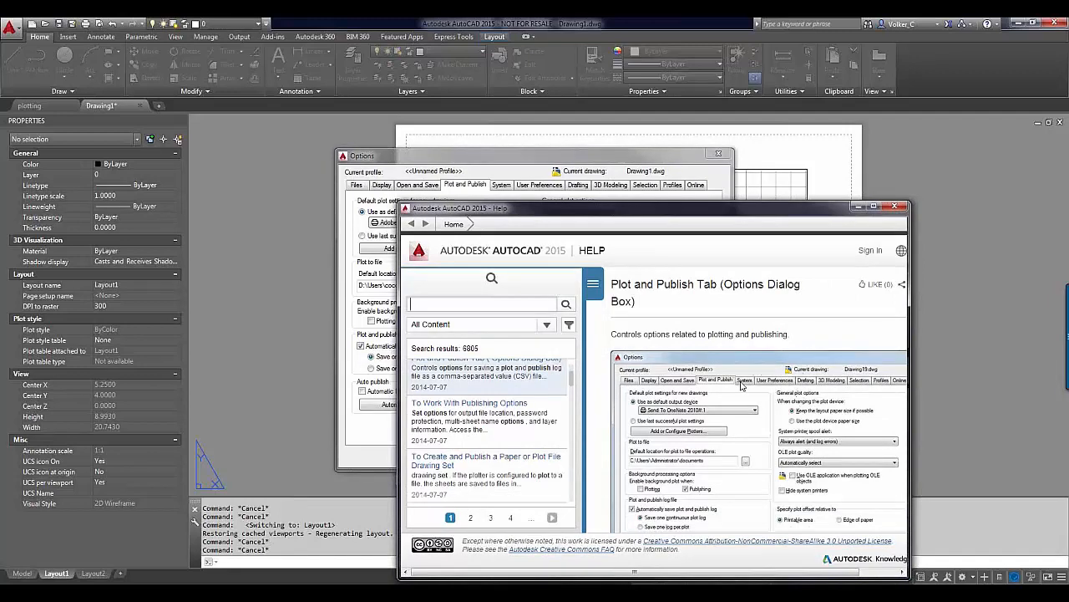
click(859, 208)
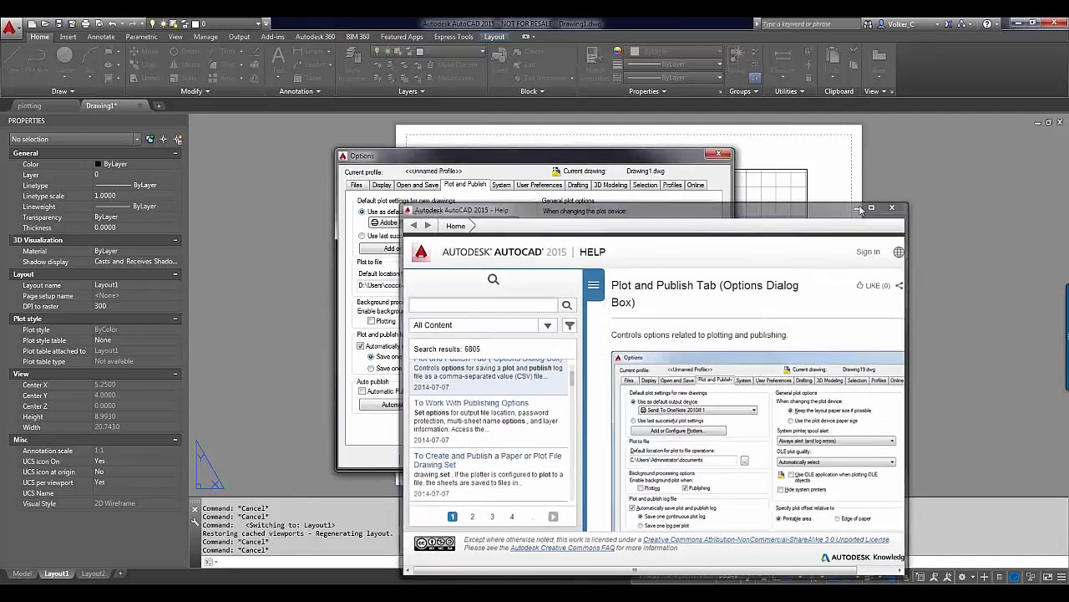
click(611, 453)
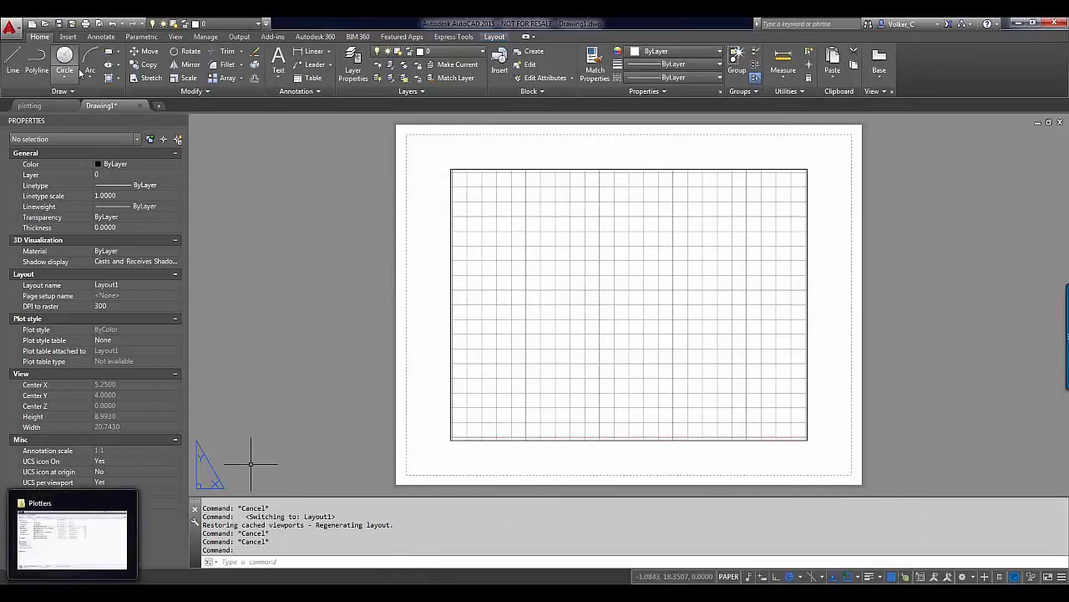
Display the D-Sized layout of the plotting drawing and examine its sheet edges, printable area, border and title block.
click(54, 107)
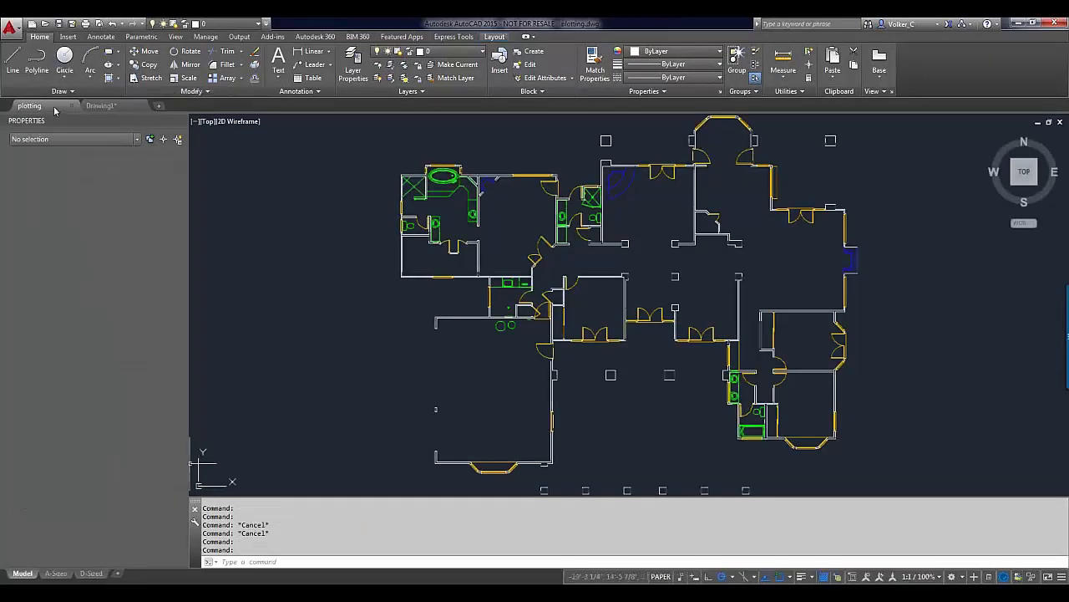
click(91, 573)
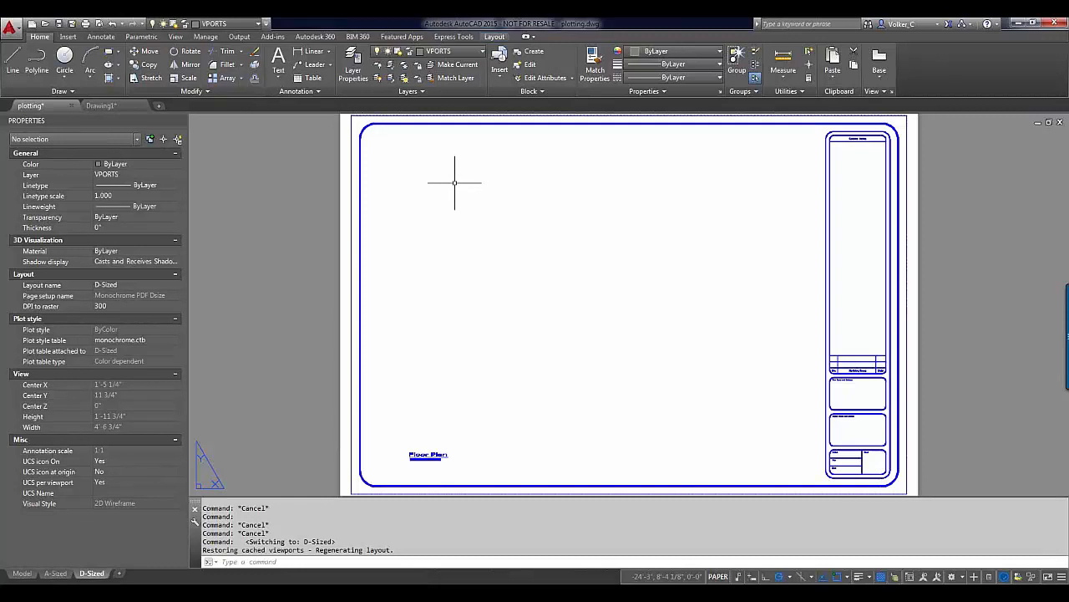
scroll(456, 186, down, 2)
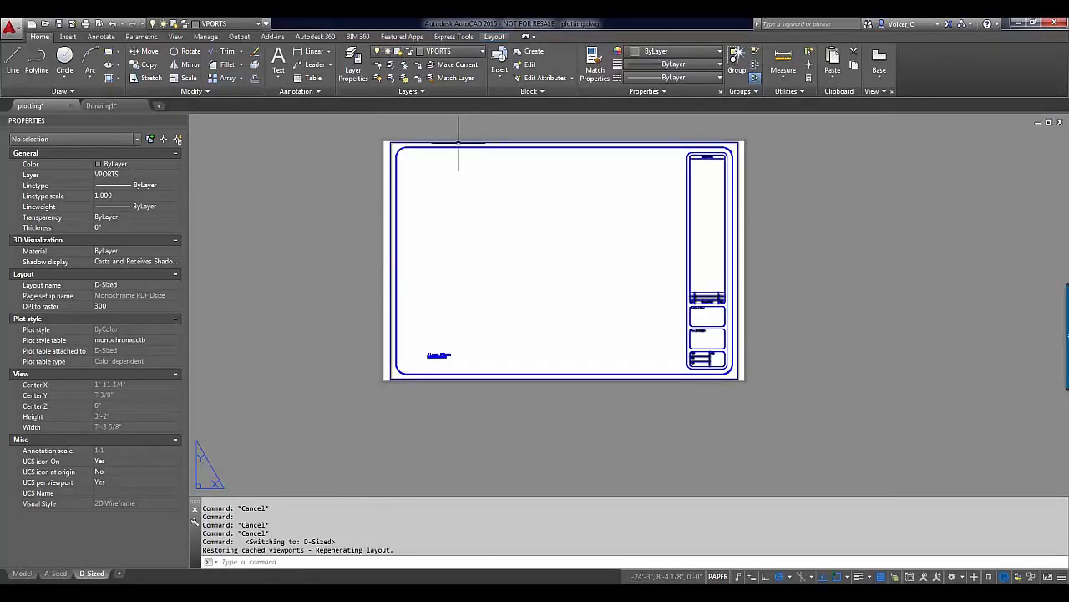
scroll(397, 146, up, 2)
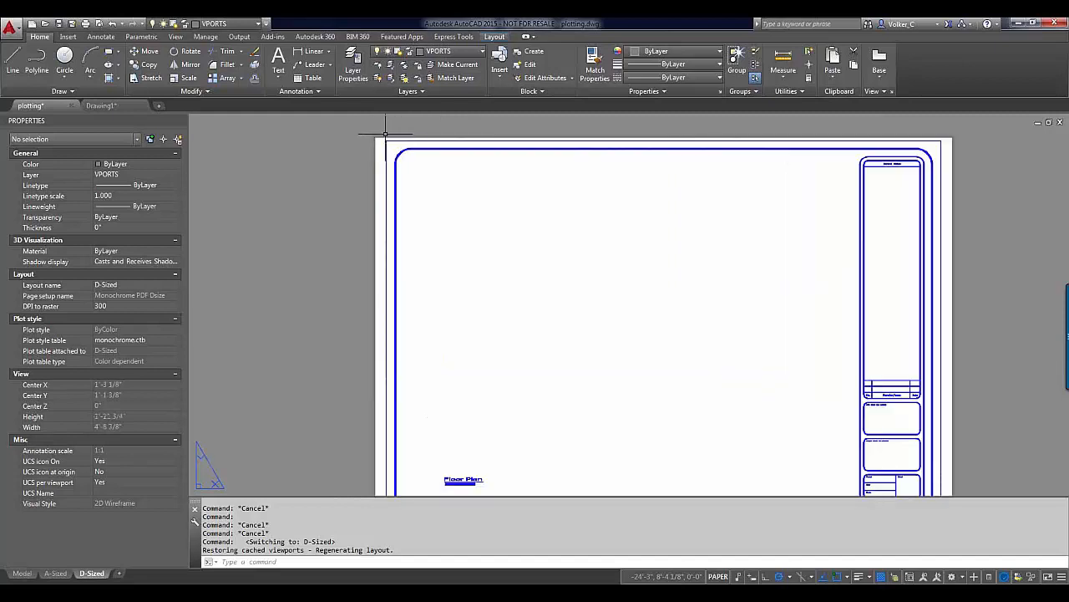
scroll(388, 156, up, 3)
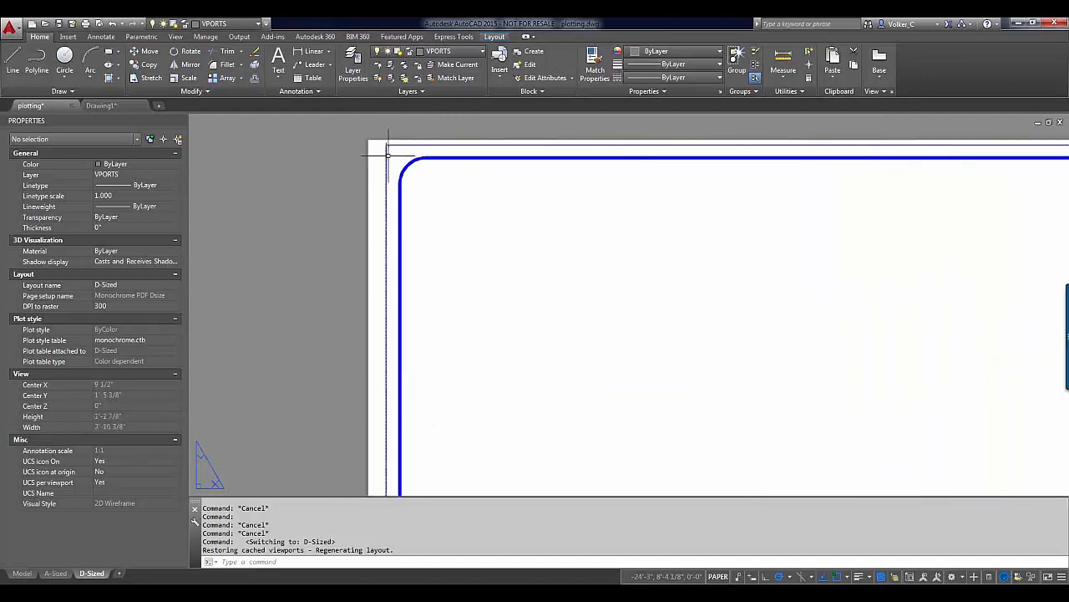
scroll(390, 155, down, 1)
scroll(389, 156, down, 1)
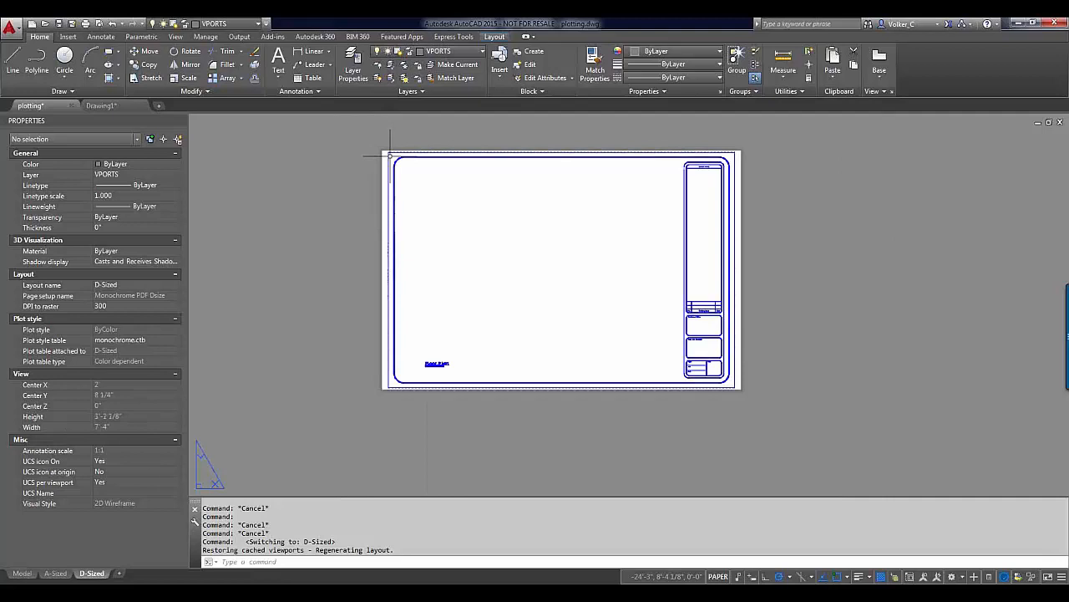
scroll(470, 351, up, 2)
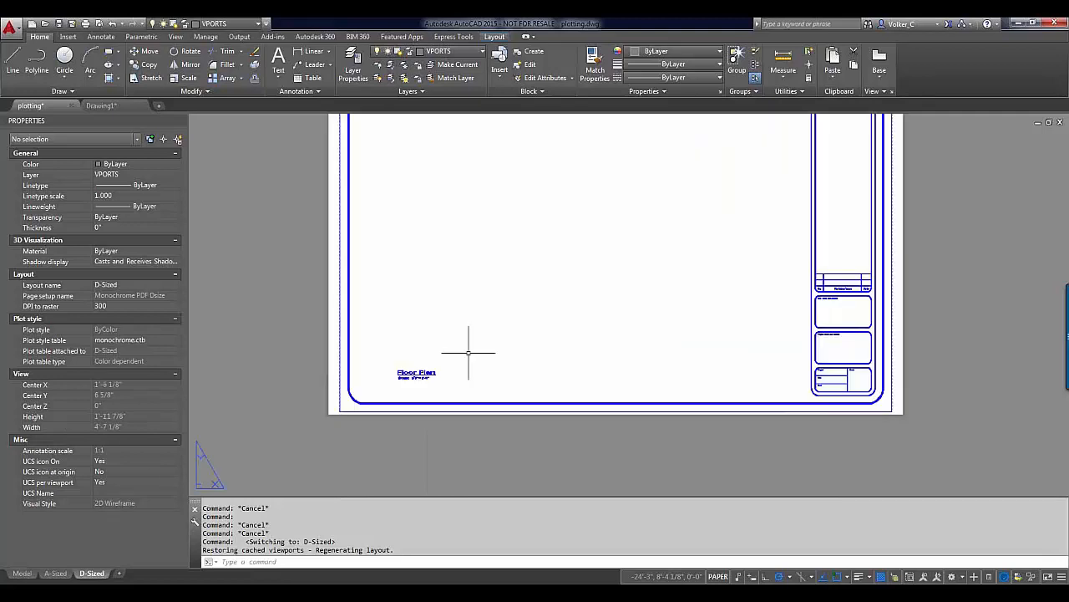
middle_drag(468, 351, 464, 416)
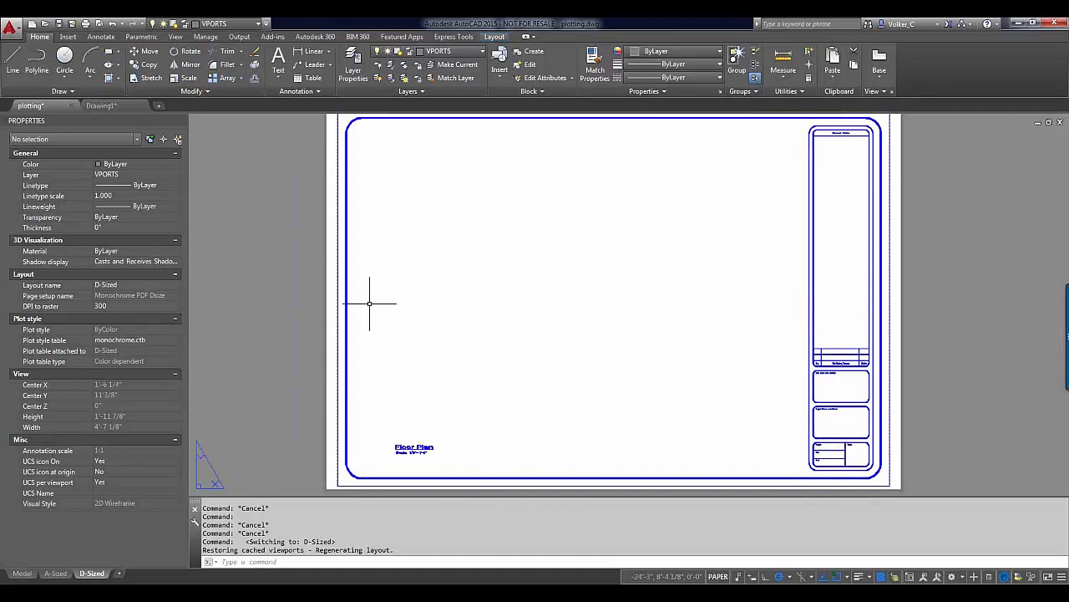
In model space, measure the length of the floor plan's upper exterior wall from the shower corner to the bedroom's far corner.
click(22, 574)
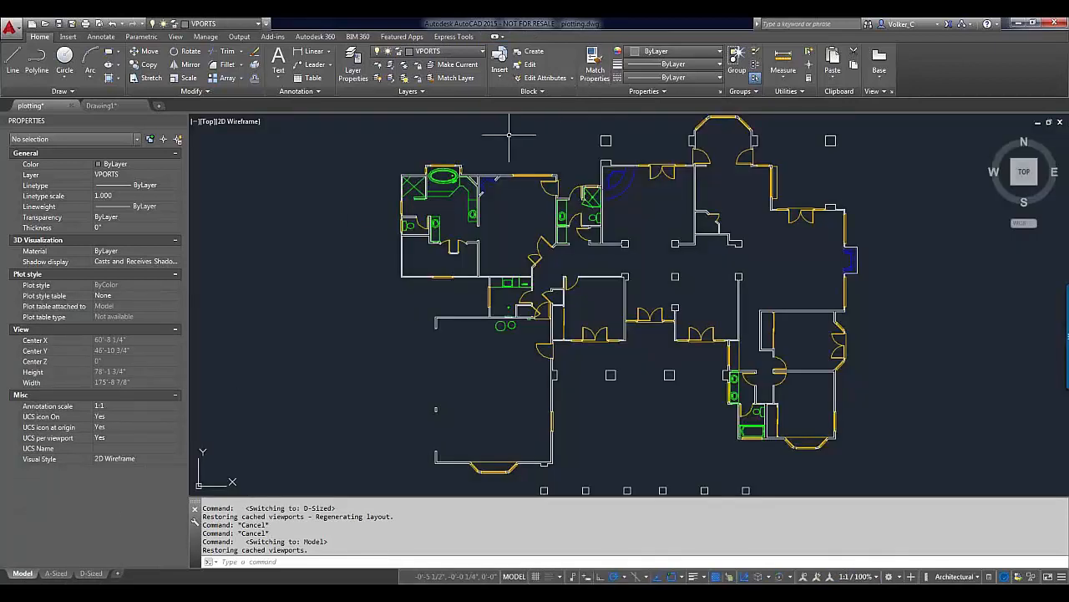
scroll(406, 179, up, 5)
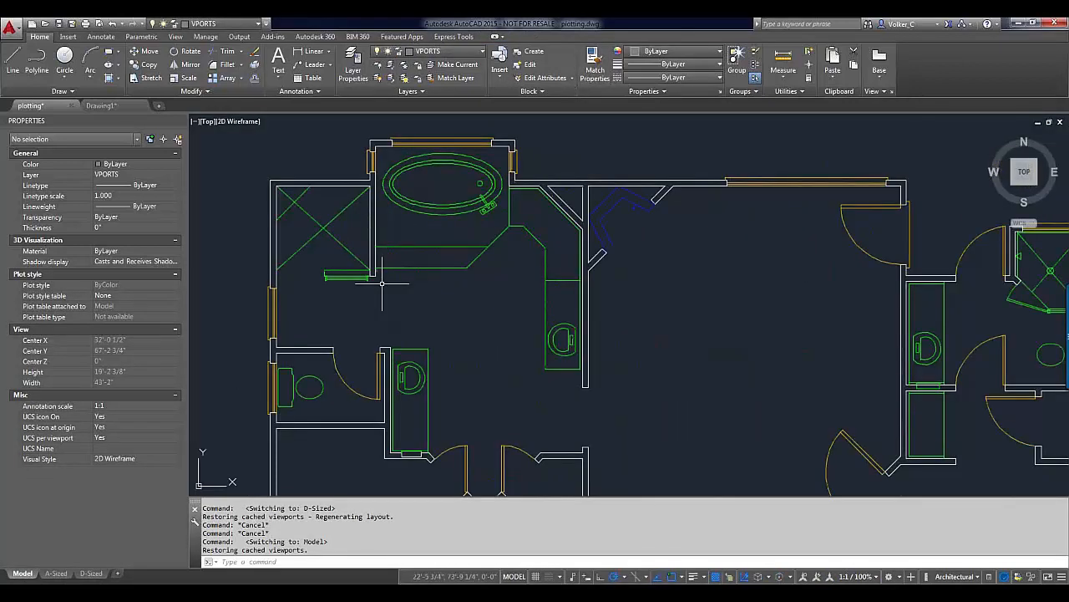
text(di)
key(Return)
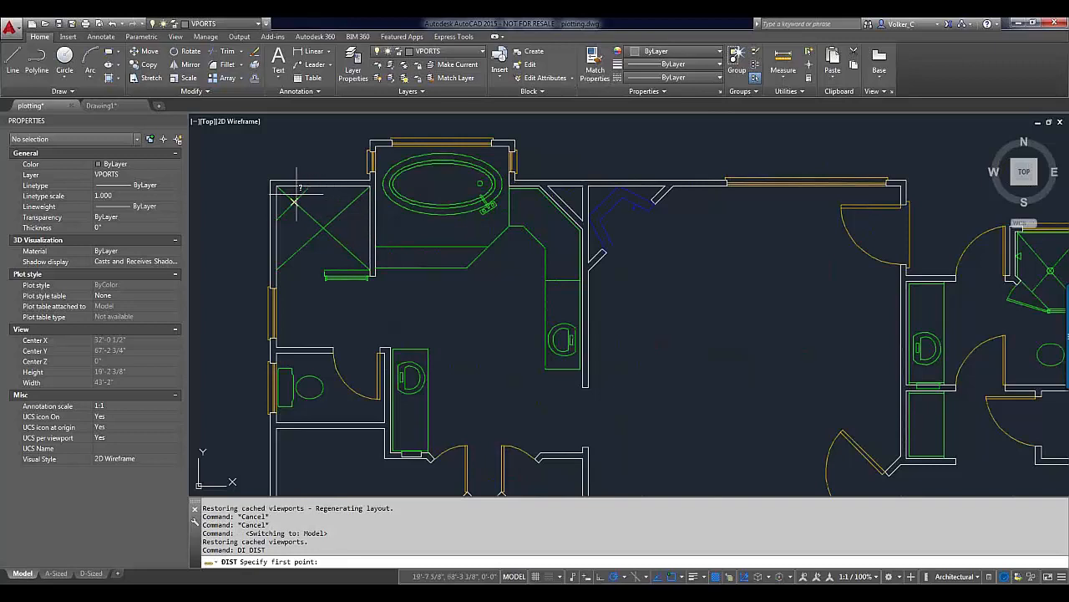
click(270, 180)
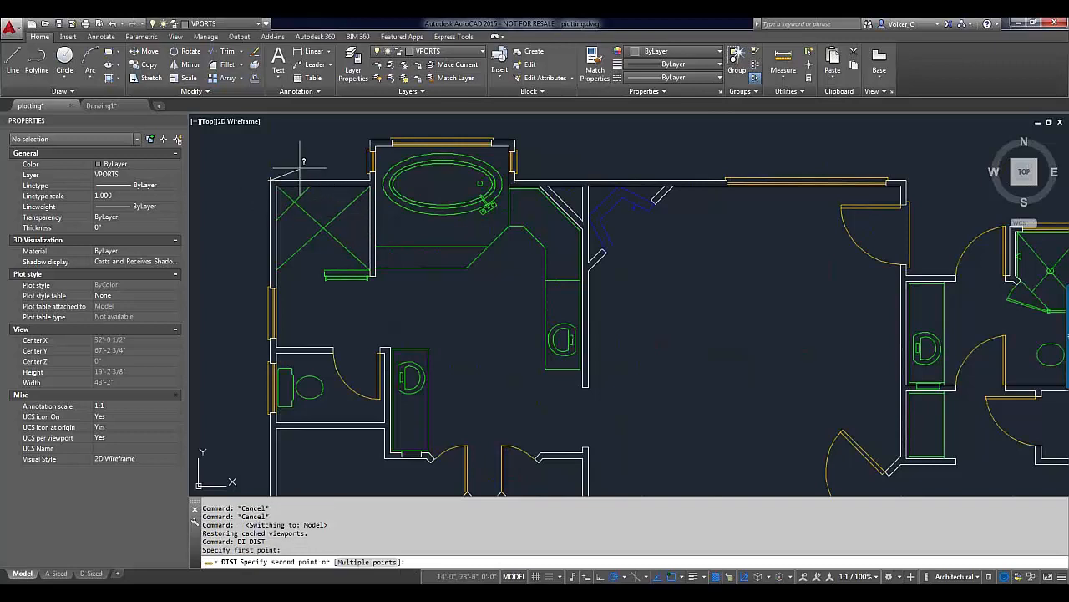
click(908, 180)
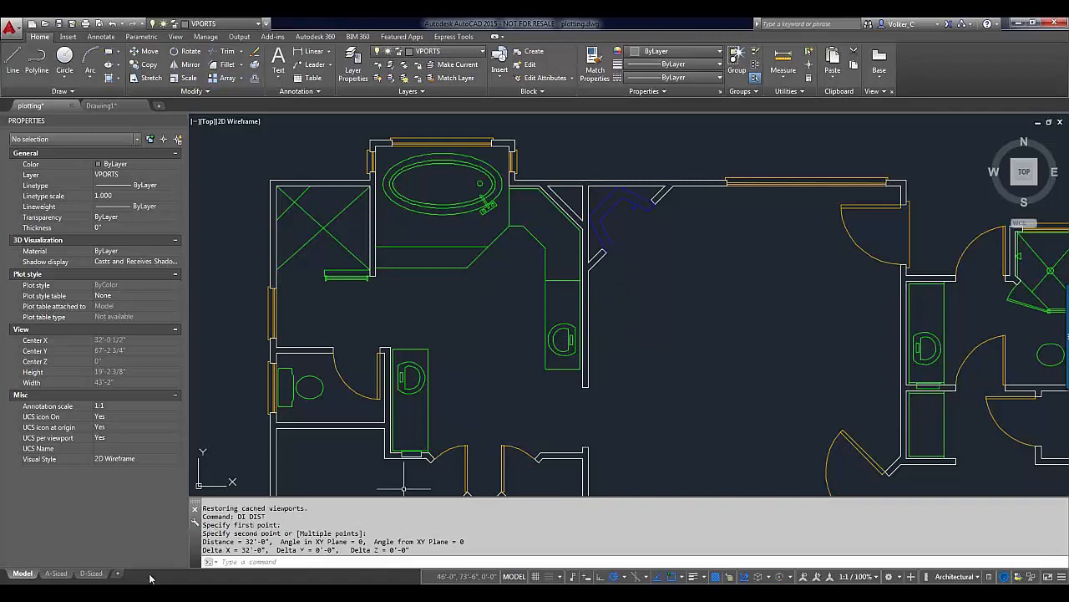
Create two side-by-side vertical viewports on the D-Sized layout between border and title block, each about 1'-1 7/8" wide and 1'-6 5/8" high.
click(91, 573)
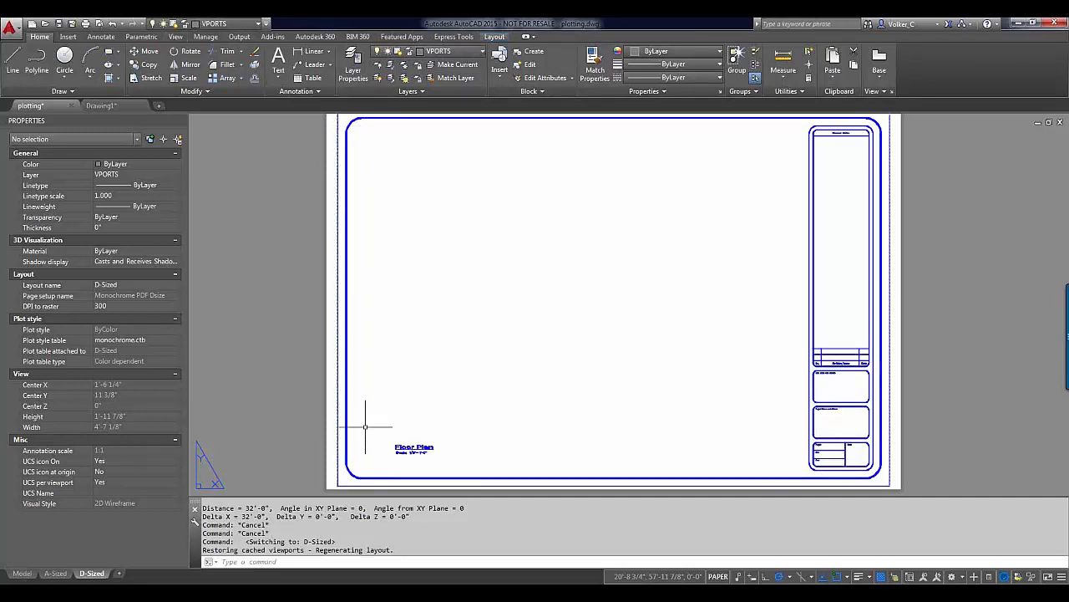
click(494, 37)
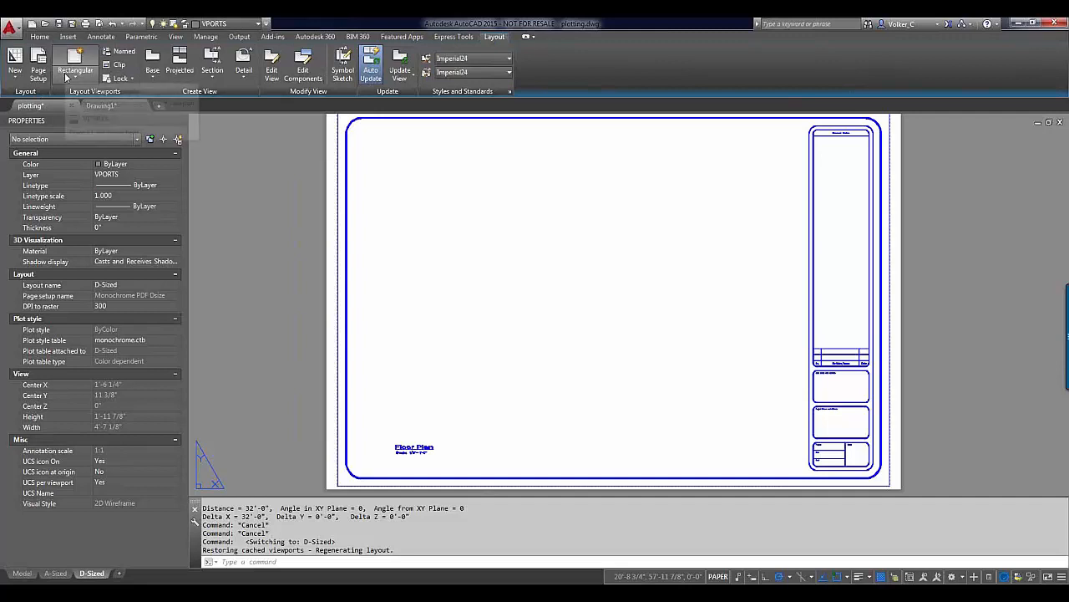
click(70, 77)
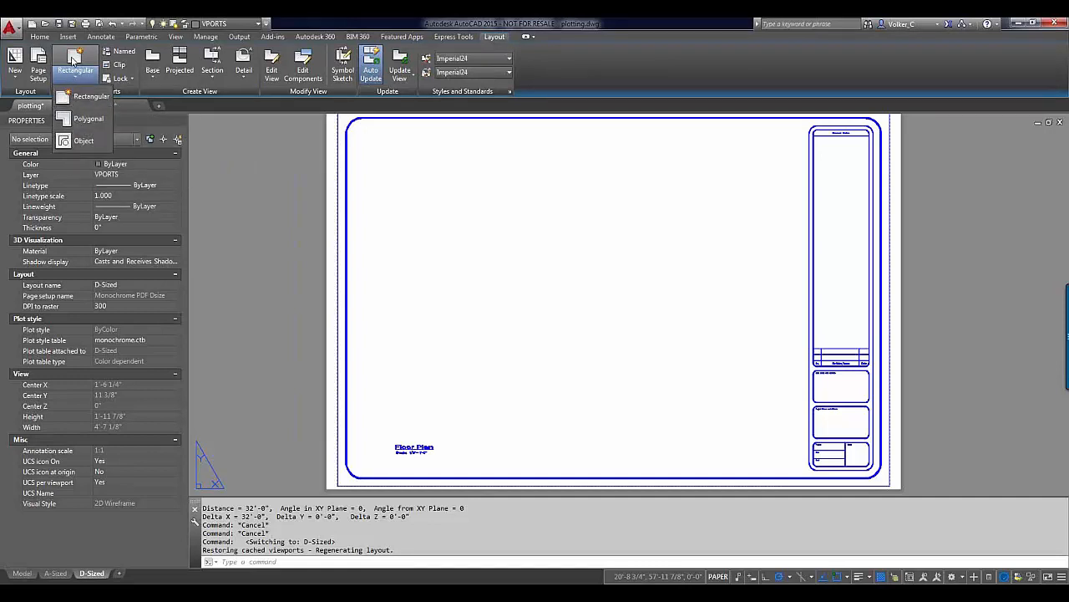
click(73, 59)
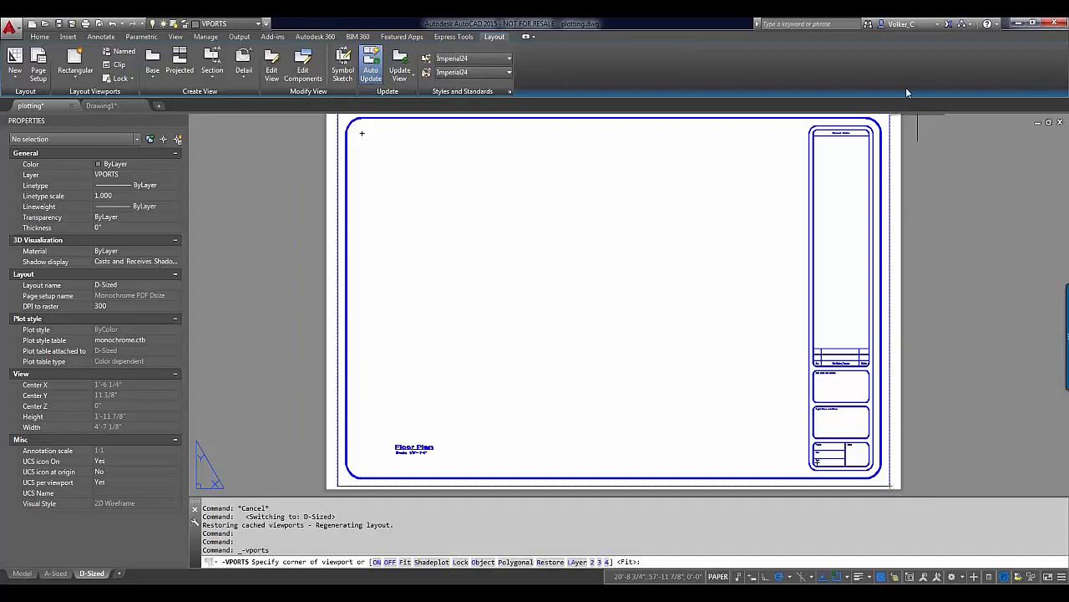
middle_drag(912, 134, 906, 154)
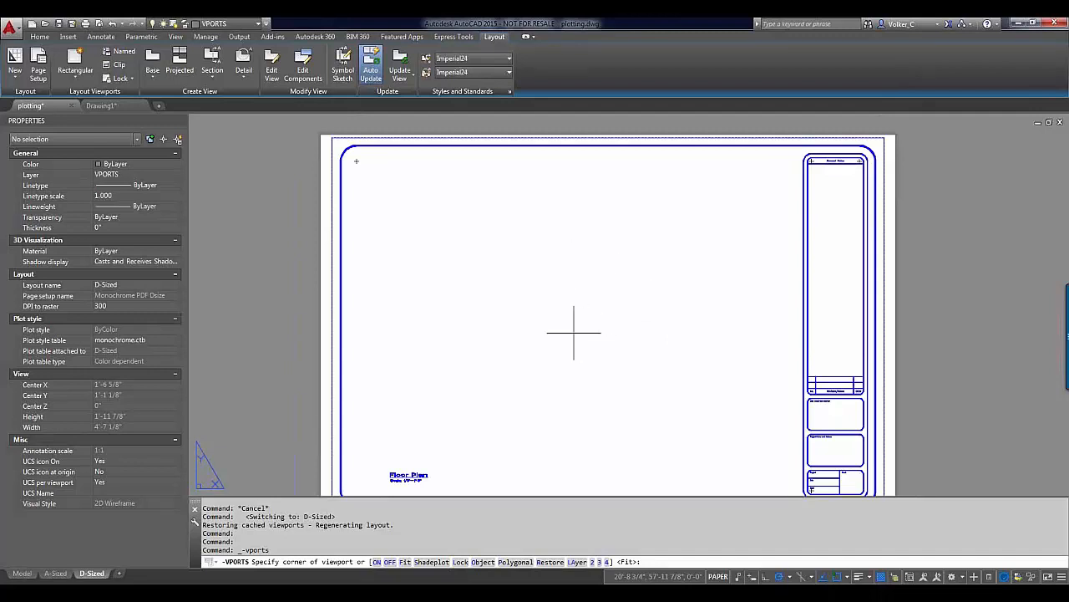
text(p)
key(Return)
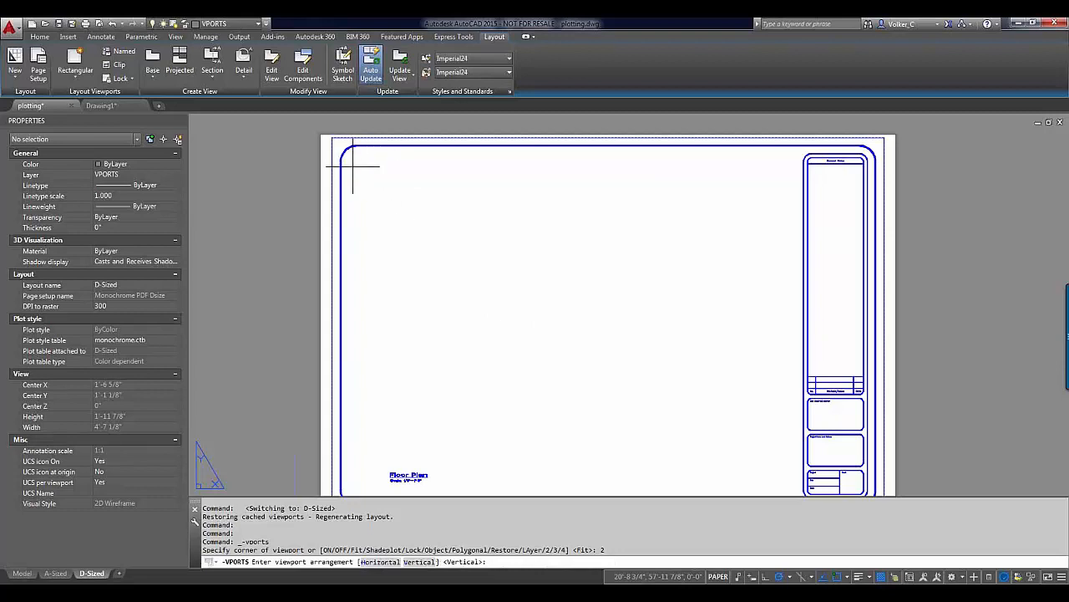
key(Return)
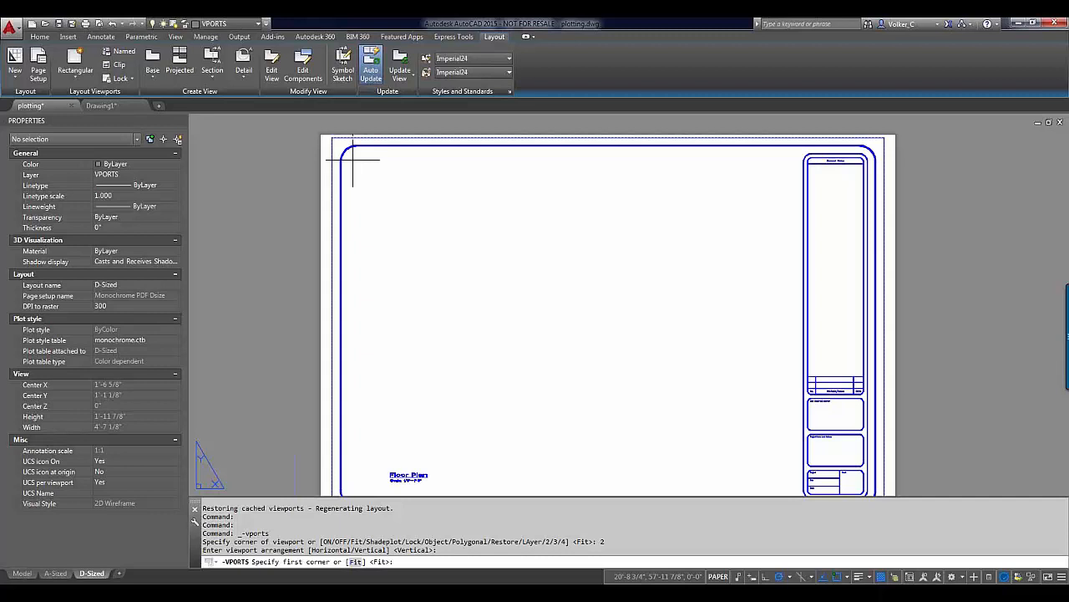
click(353, 159)
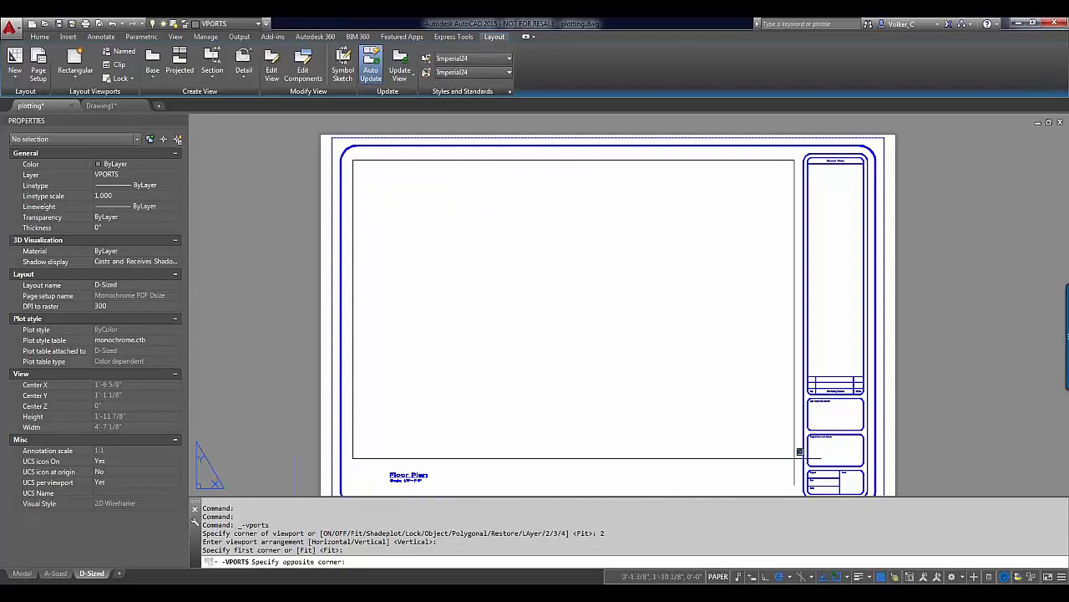
click(796, 456)
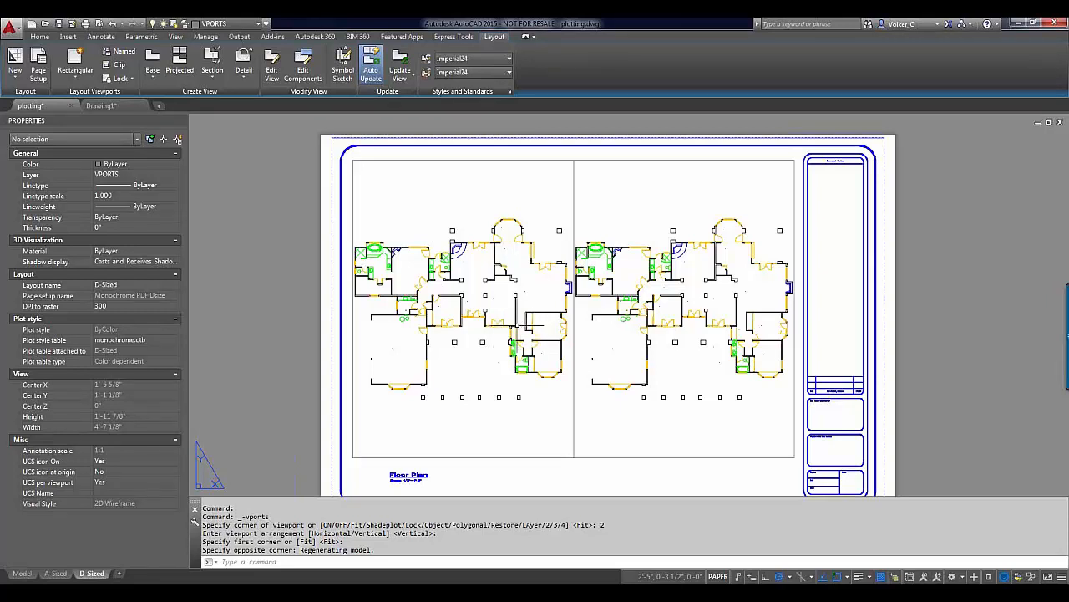
Activate the left viewport and zoom its floor plan in and out inside the viewport frame.
double_click(479, 367)
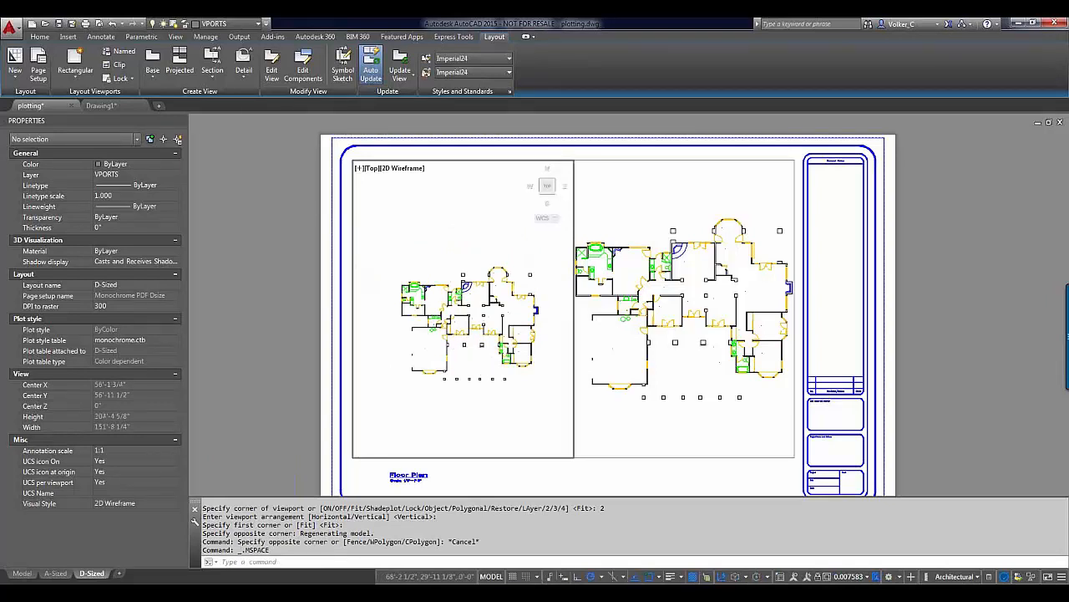
scroll(485, 341, up, 4)
scroll(484, 341, up, 2)
scroll(486, 343, down, 8)
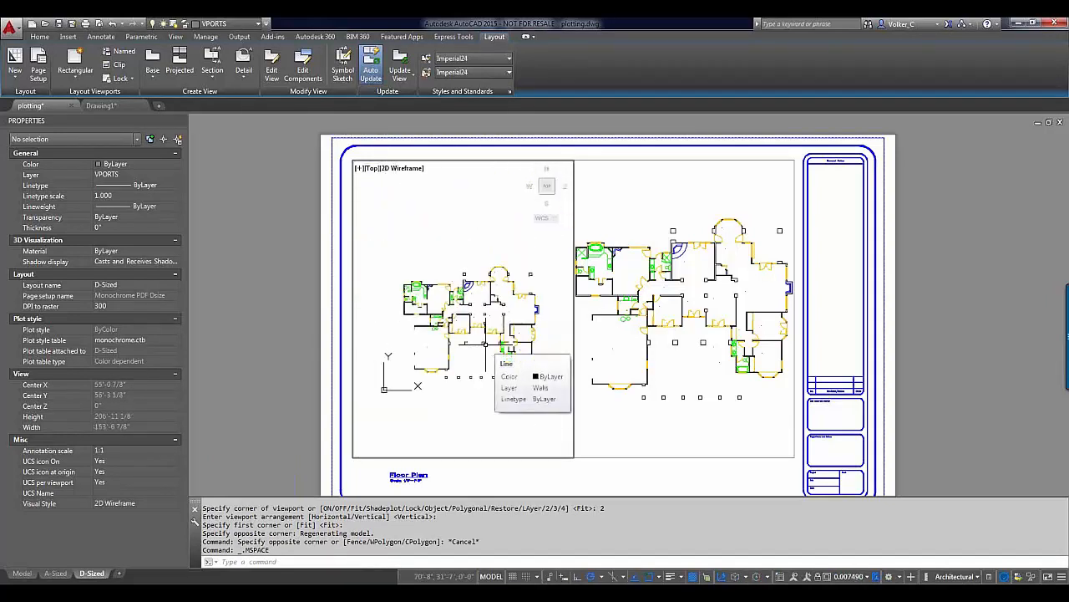
scroll(487, 343, up, 4)
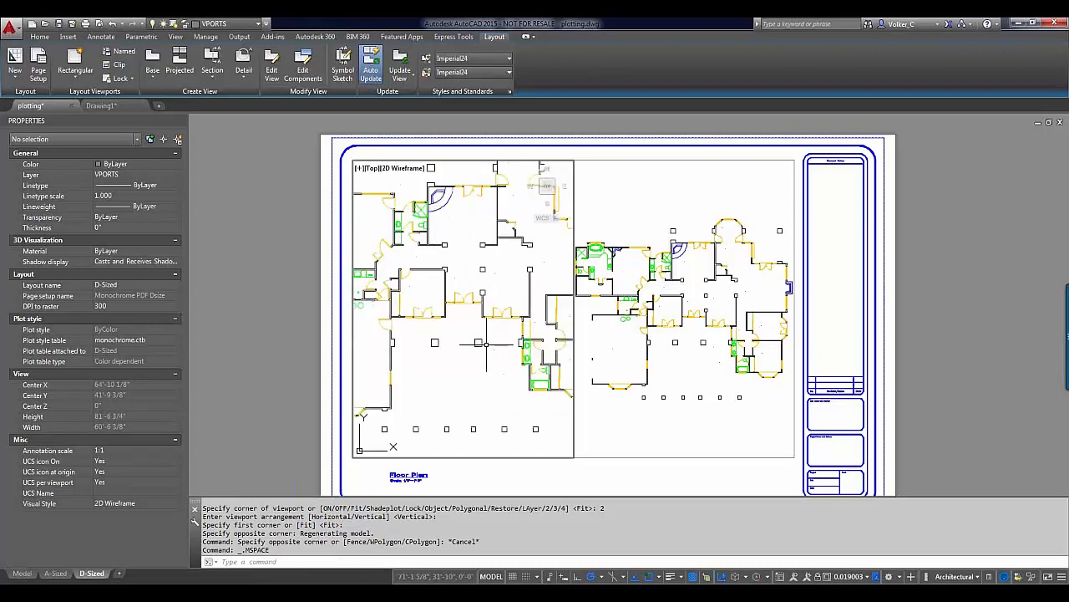
scroll(486, 343, down, 6)
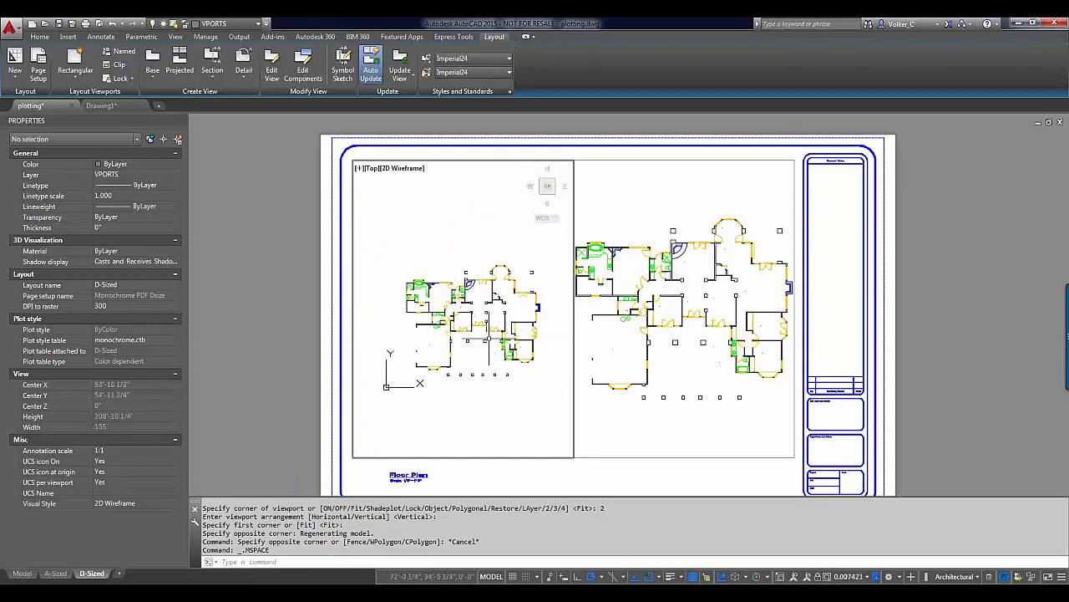
scroll(490, 343, up, 4)
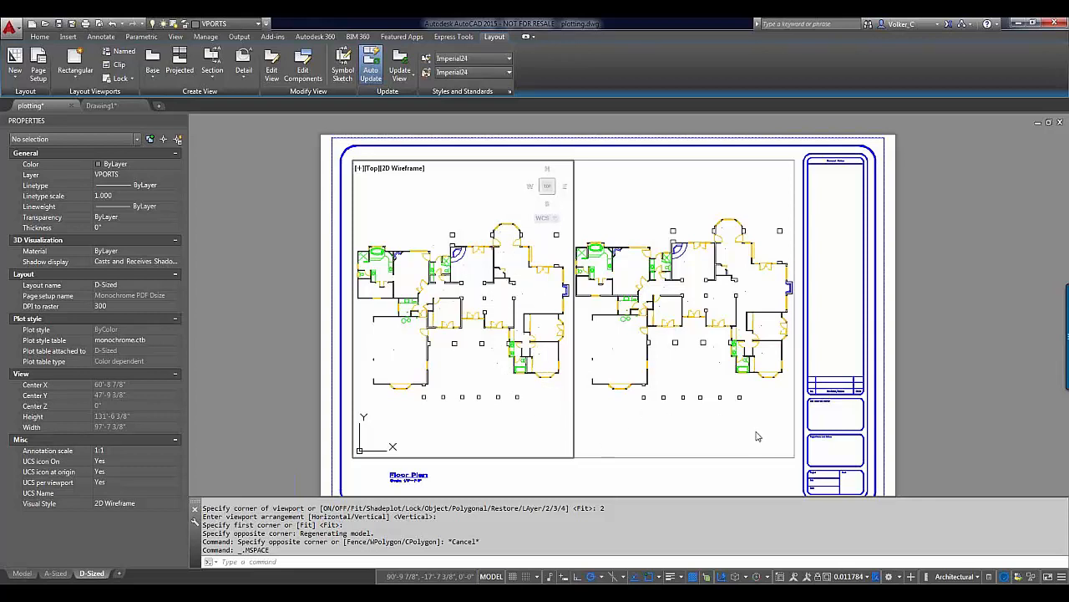
Switch to paper space and back into the left viewport, and set its scale to 1/8" = 1'-0".
click(491, 577)
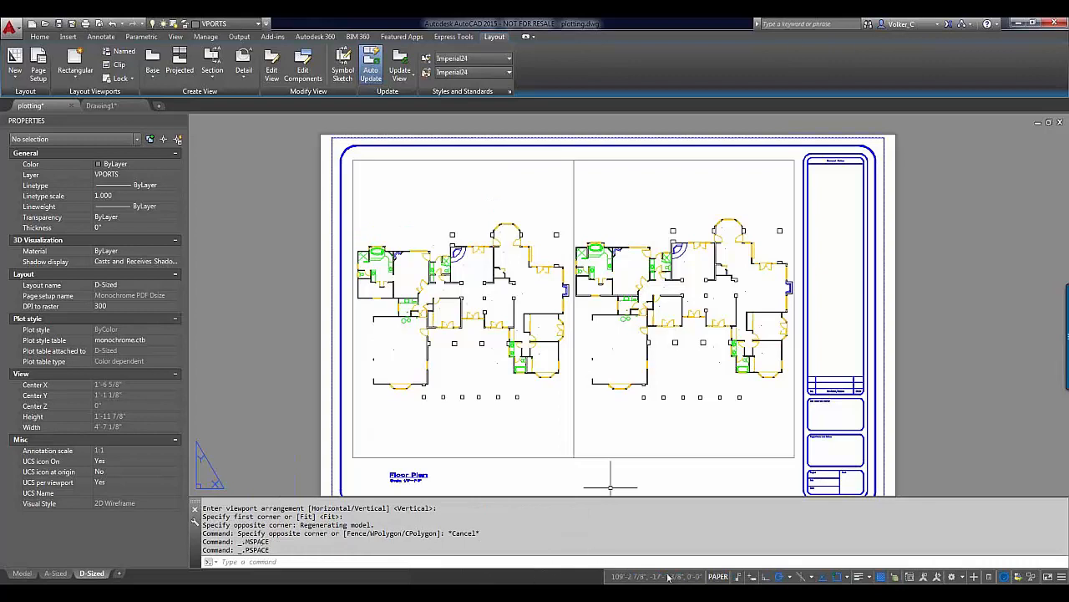
click(718, 577)
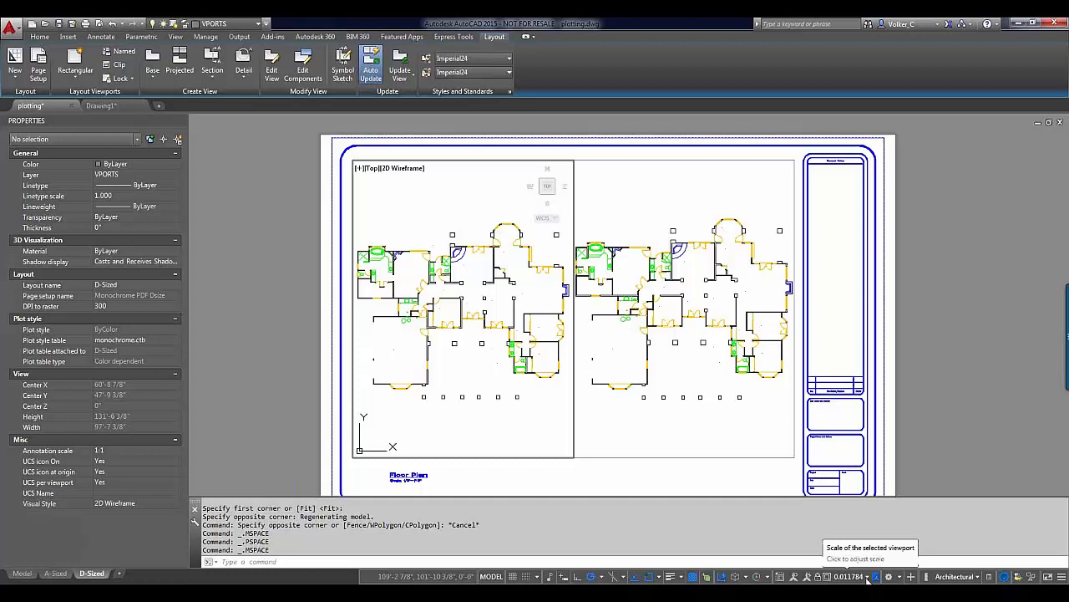
click(866, 577)
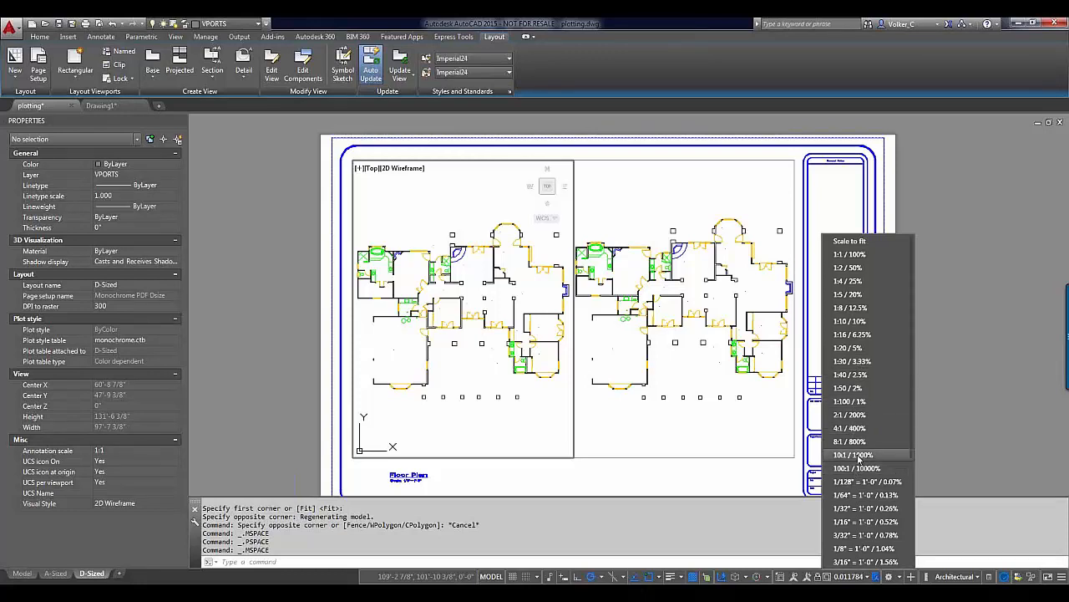
scroll(858, 457, down, 2)
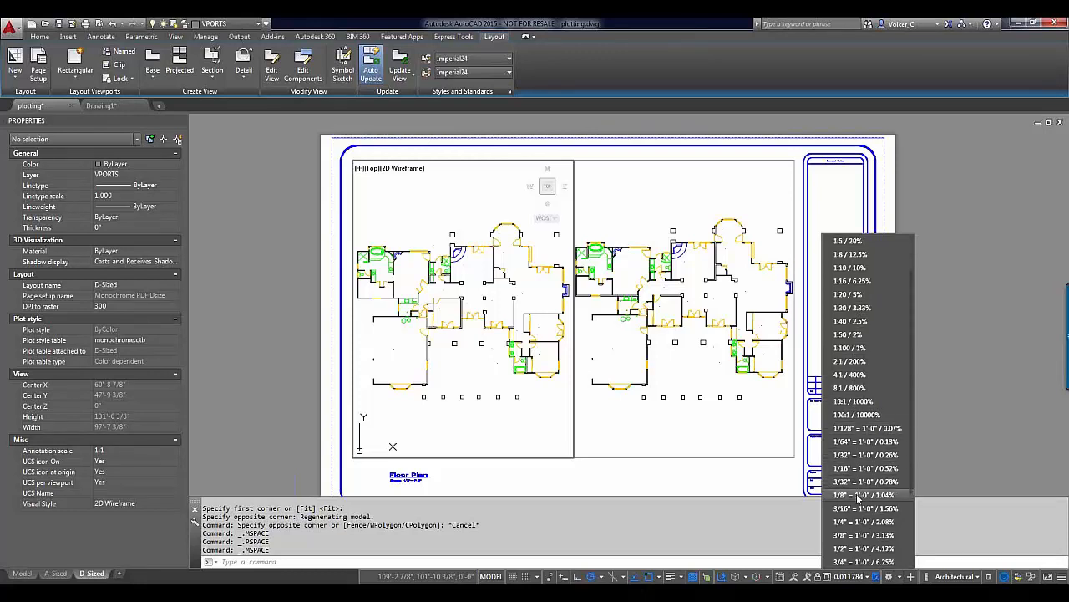
click(858, 495)
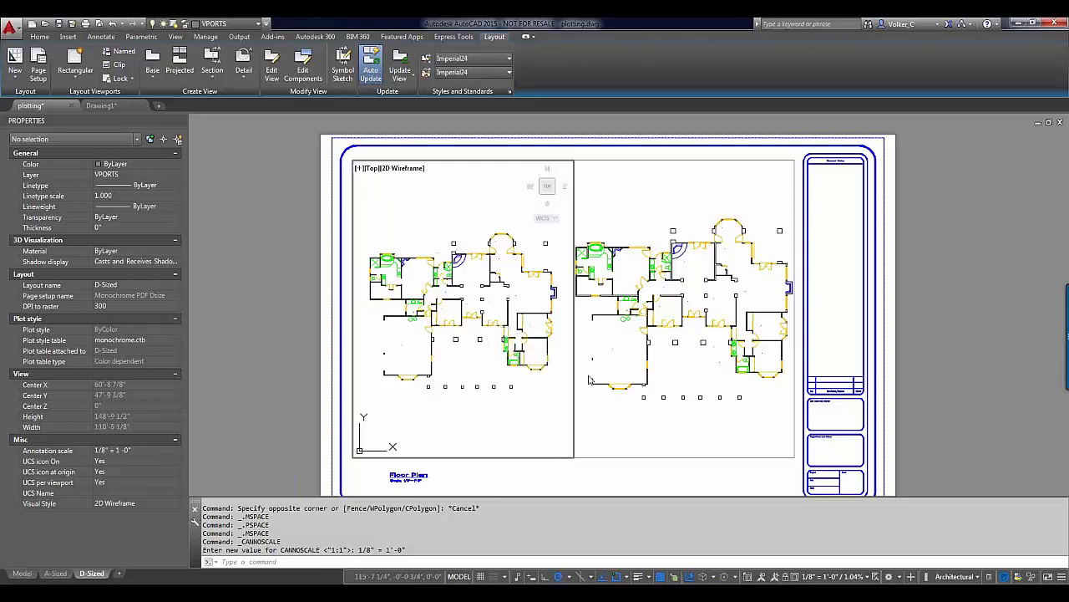
From paper space, stretch the right viewport's lower-left corner inward to make it about 10 3/8" wide and 1'-1" high.
click(634, 434)
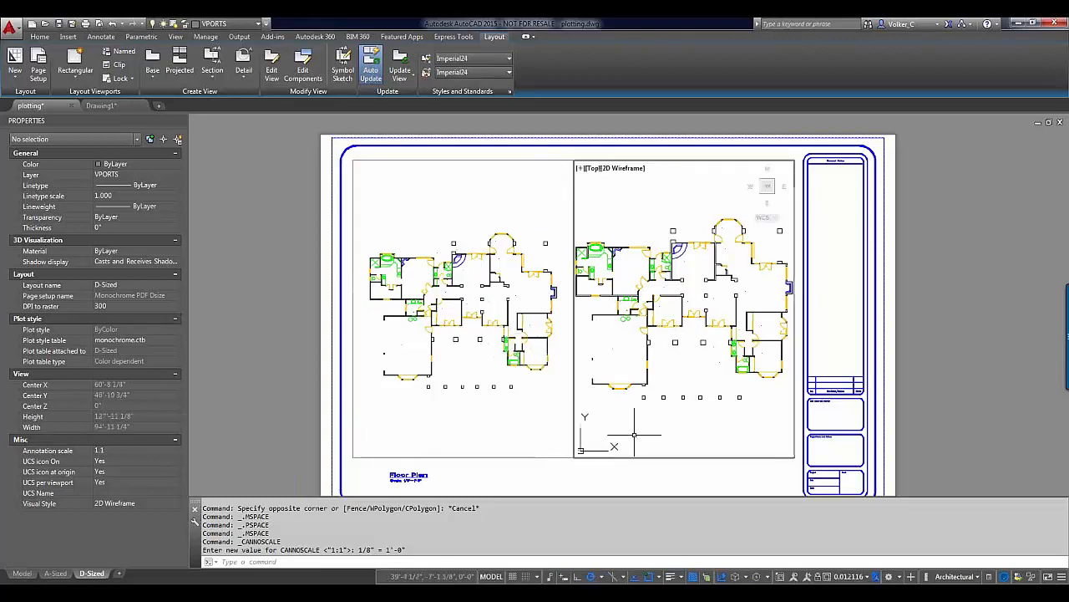
double_click(666, 477)
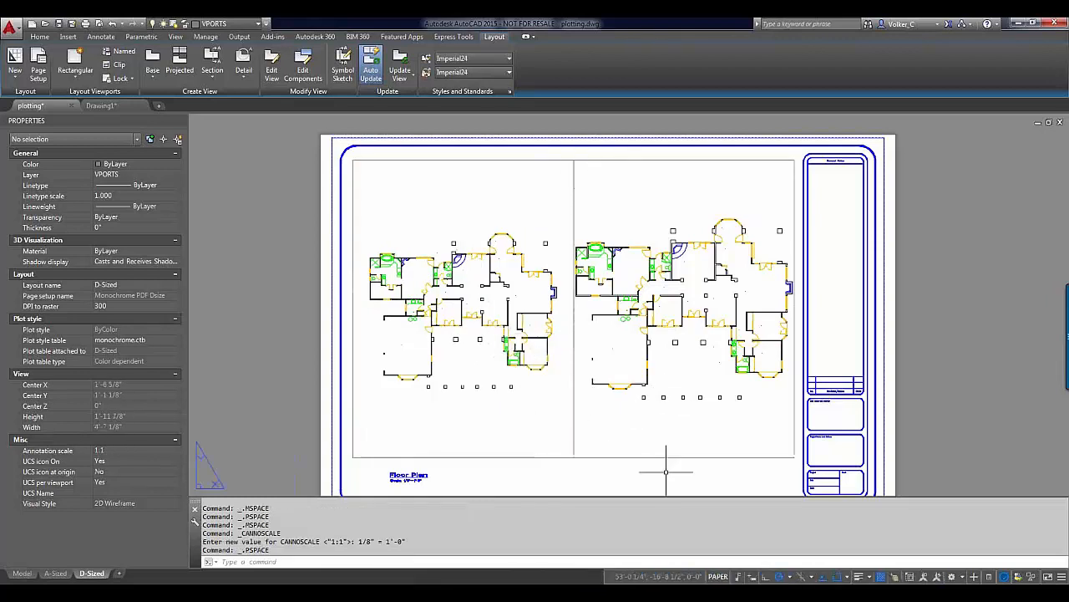
click(649, 457)
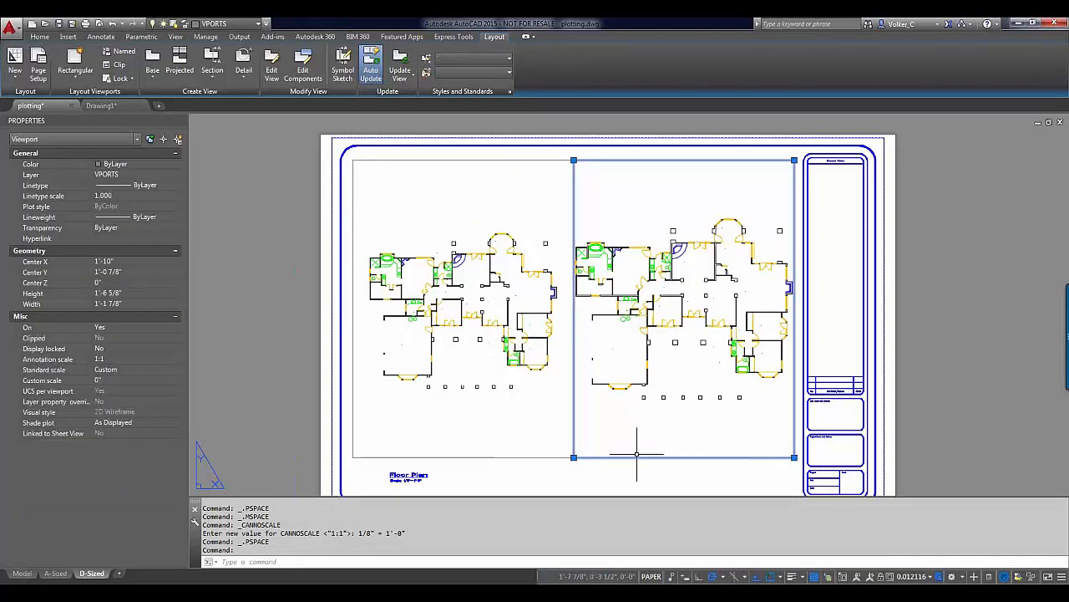
click(573, 457)
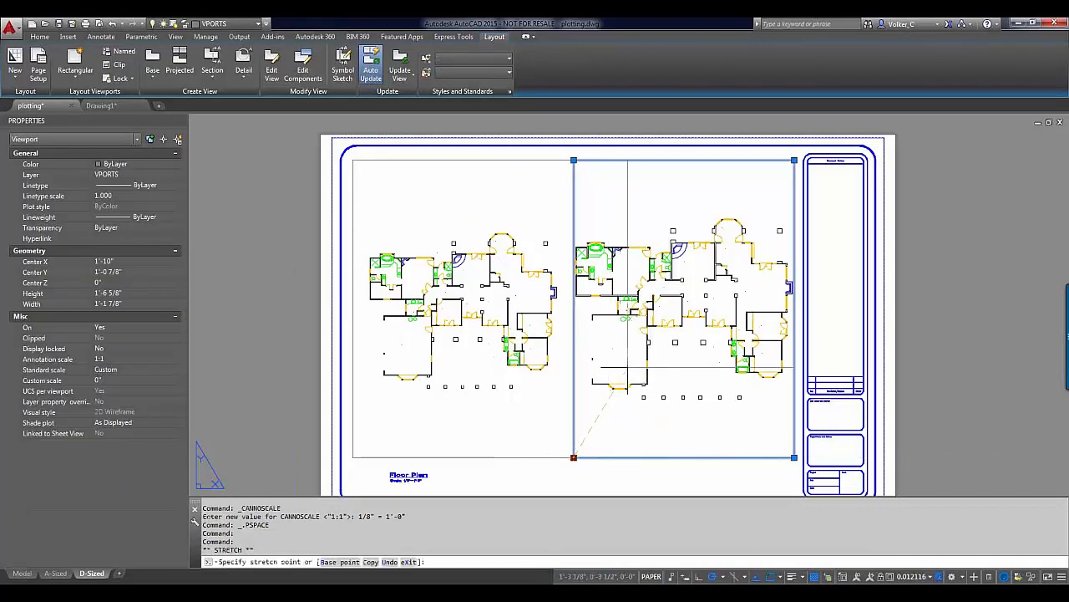
click(628, 365)
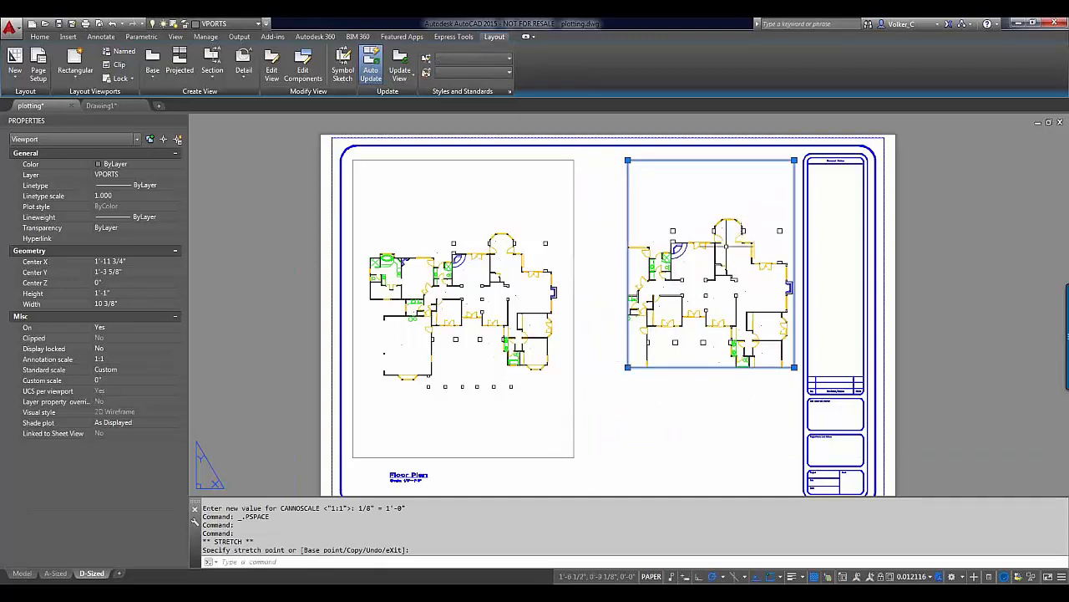
Set the right viewport's scale to 1/4" = 1'-0" and reposition the plan to center the bay-windowed room.
double_click(706, 330)
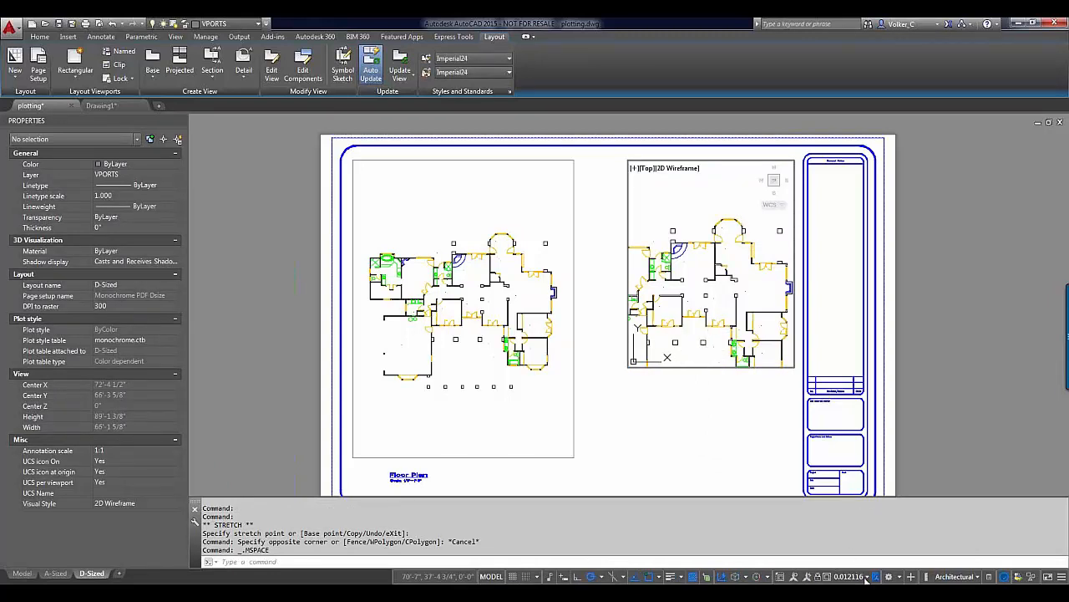
click(867, 577)
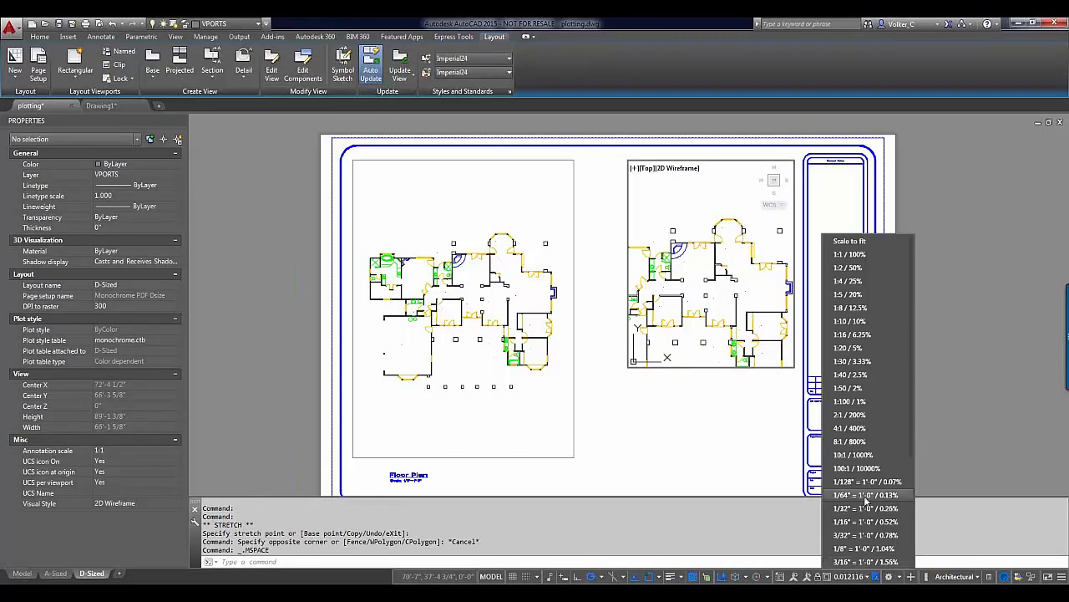
scroll(867, 500, down, 1)
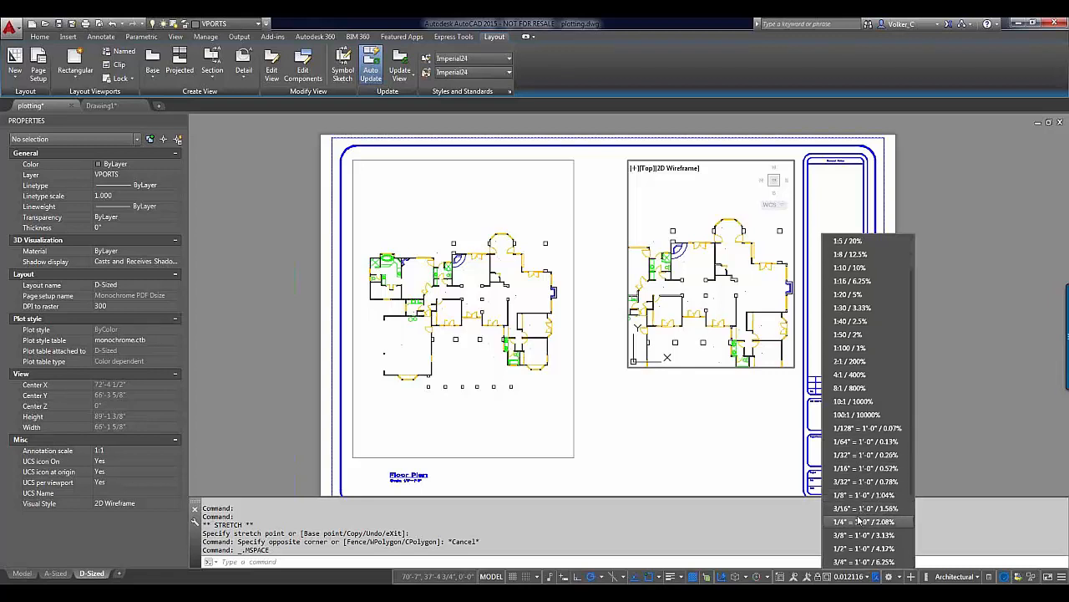
click(861, 519)
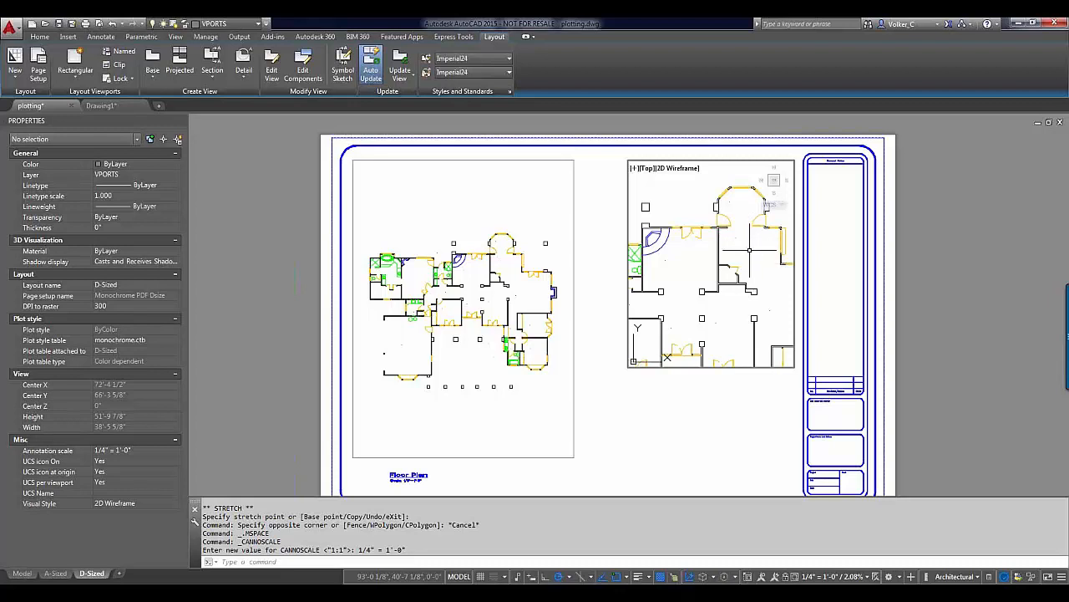
middle_drag(749, 248, 723, 269)
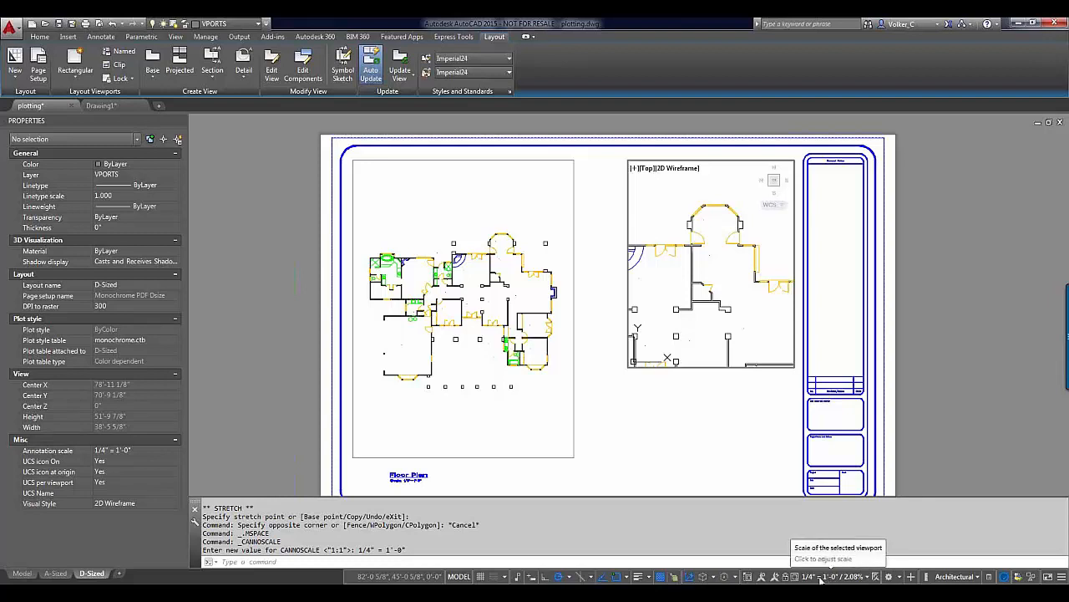
Zoom the plan out and in inside the right viewport, and set its scale back to 1/4" = 1'-0".
scroll(710, 319, down, 5)
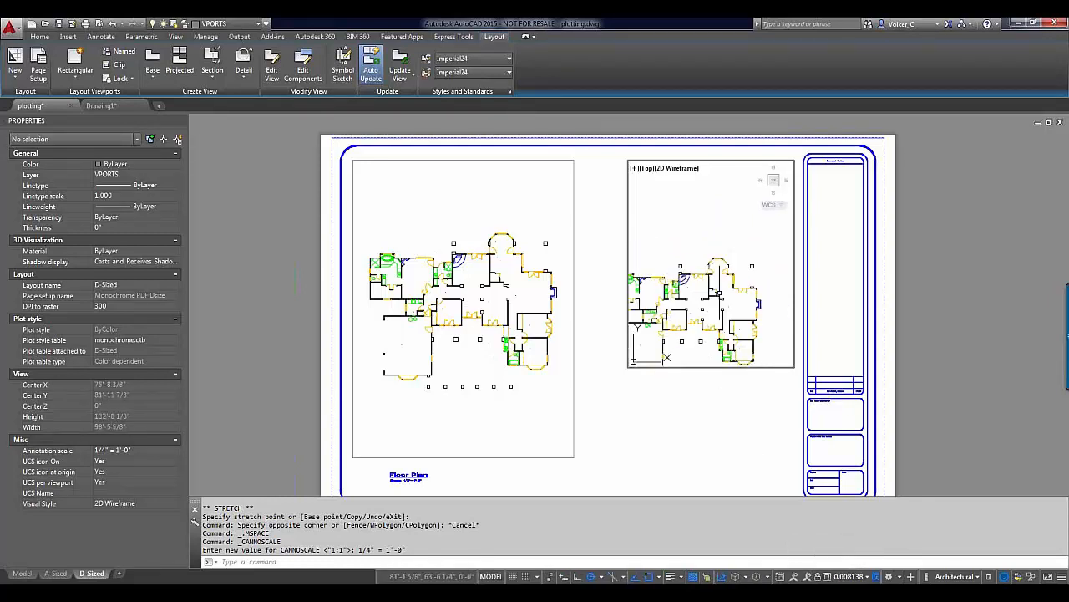
scroll(719, 293, up, 4)
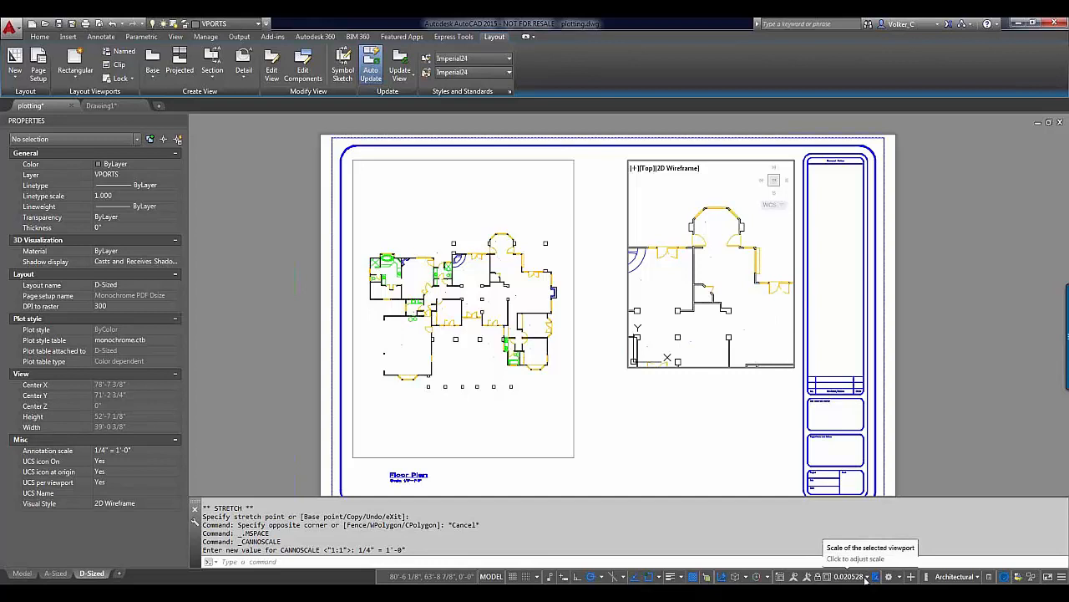
click(867, 577)
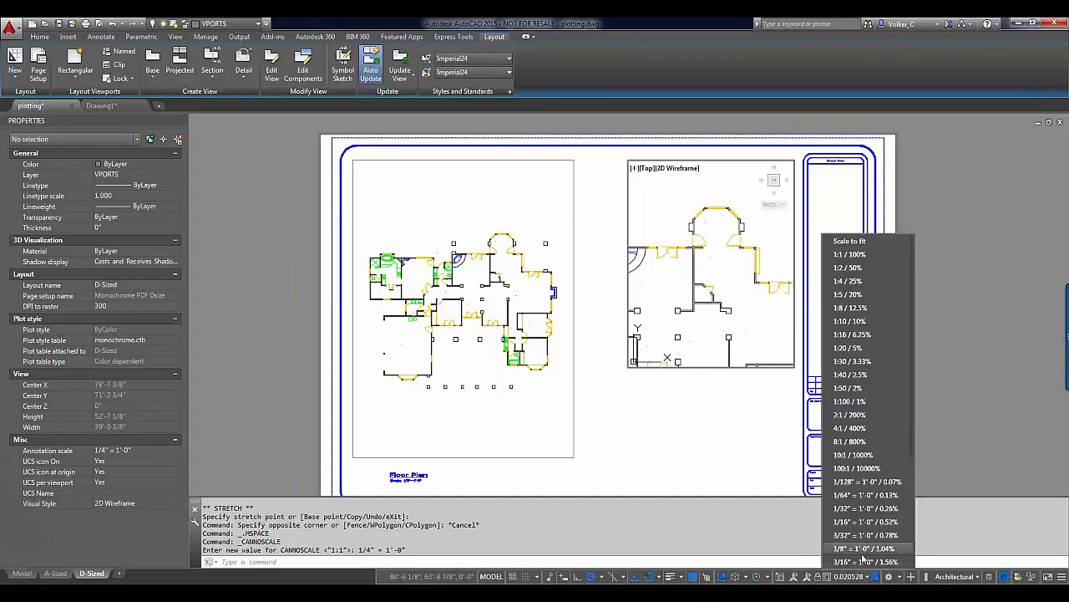
scroll(852, 511, down, 1)
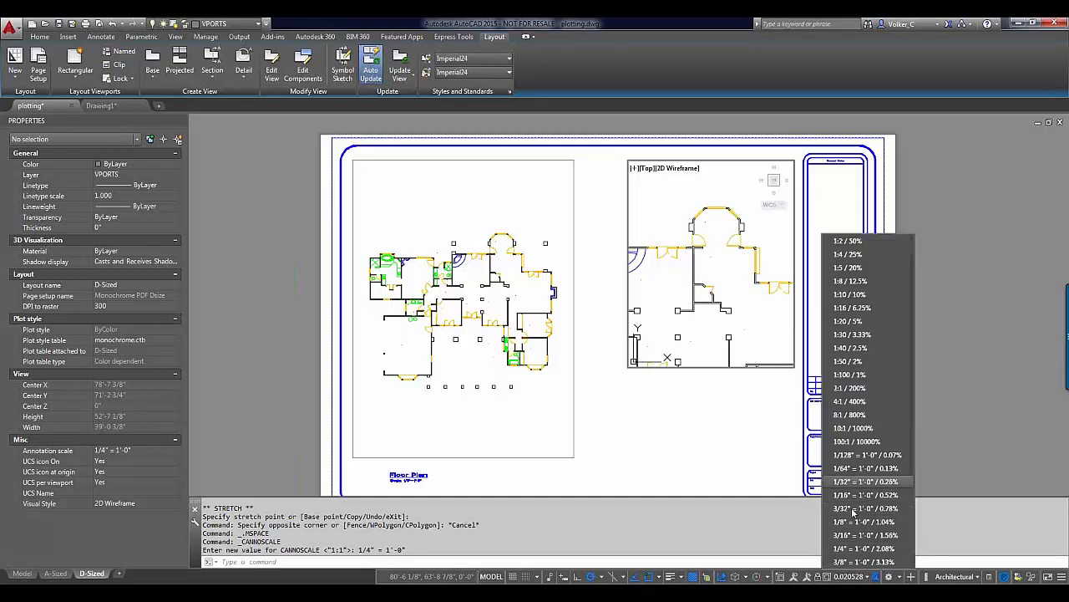
click(851, 554)
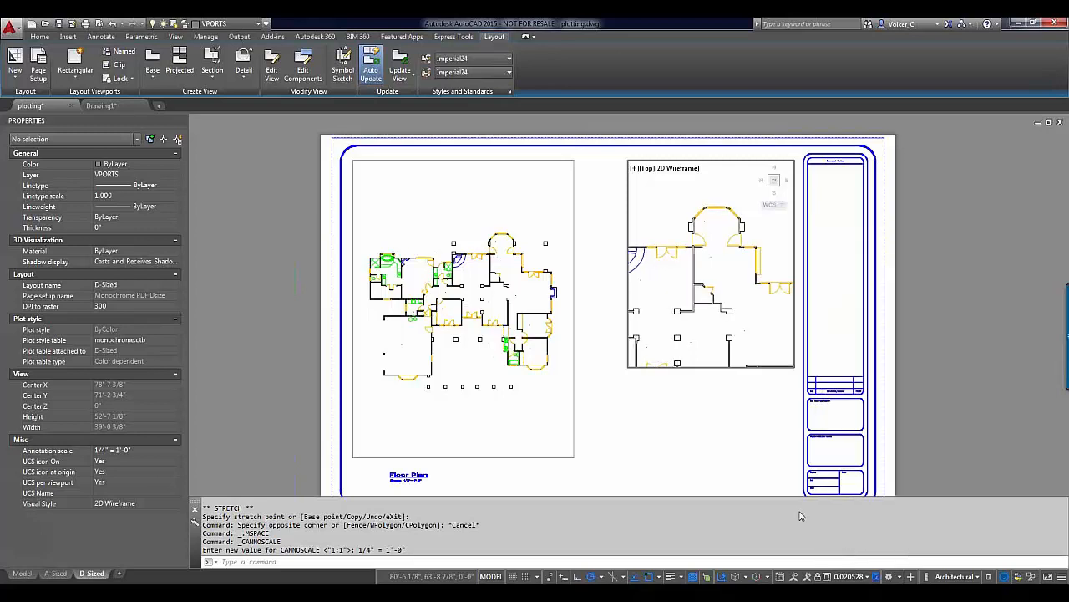
Switch to paper space and lock the display of both floor plan viewports.
double_click(702, 440)
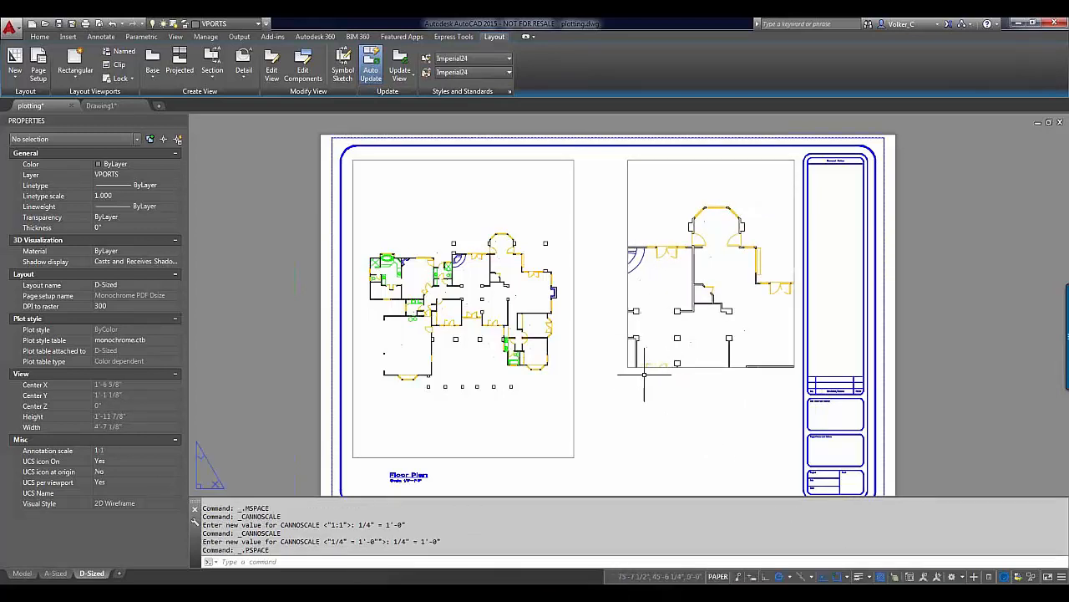
click(648, 197)
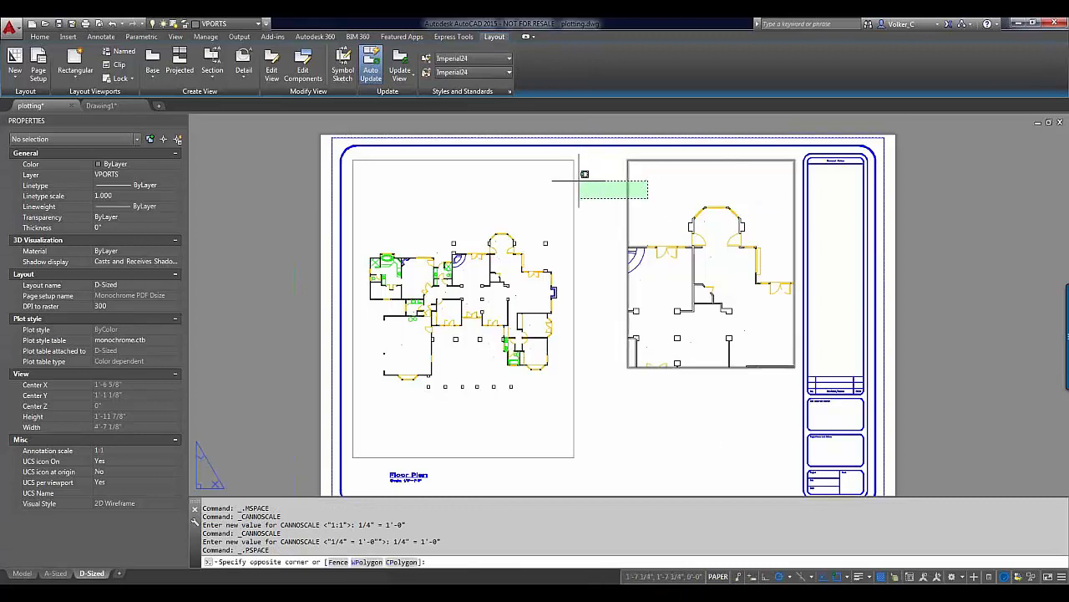
click(559, 201)
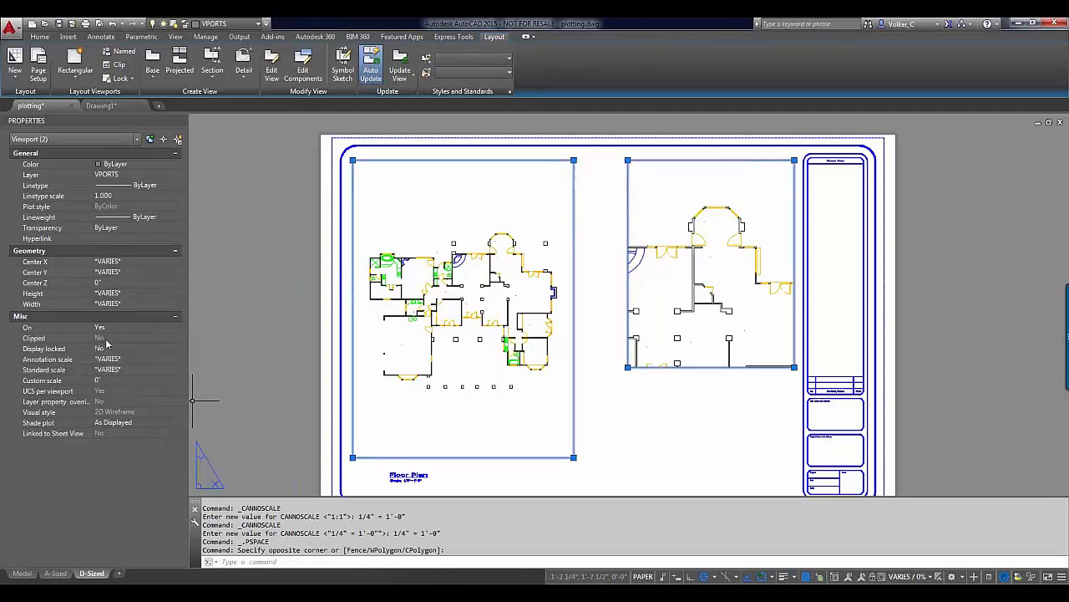
right_click(560, 215)
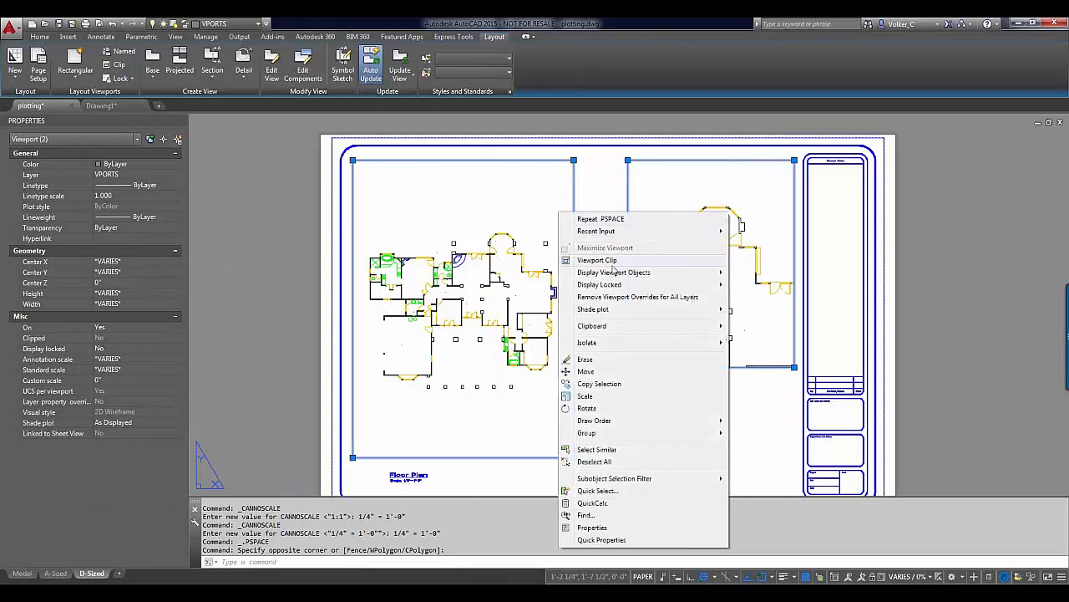
mouse_move(616, 286)
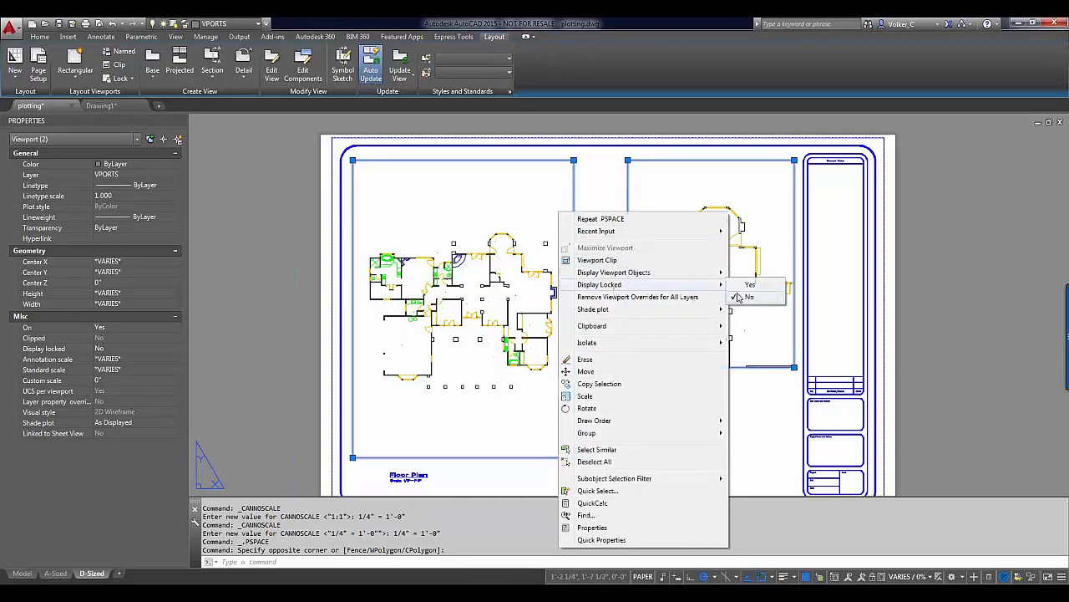
click(756, 286)
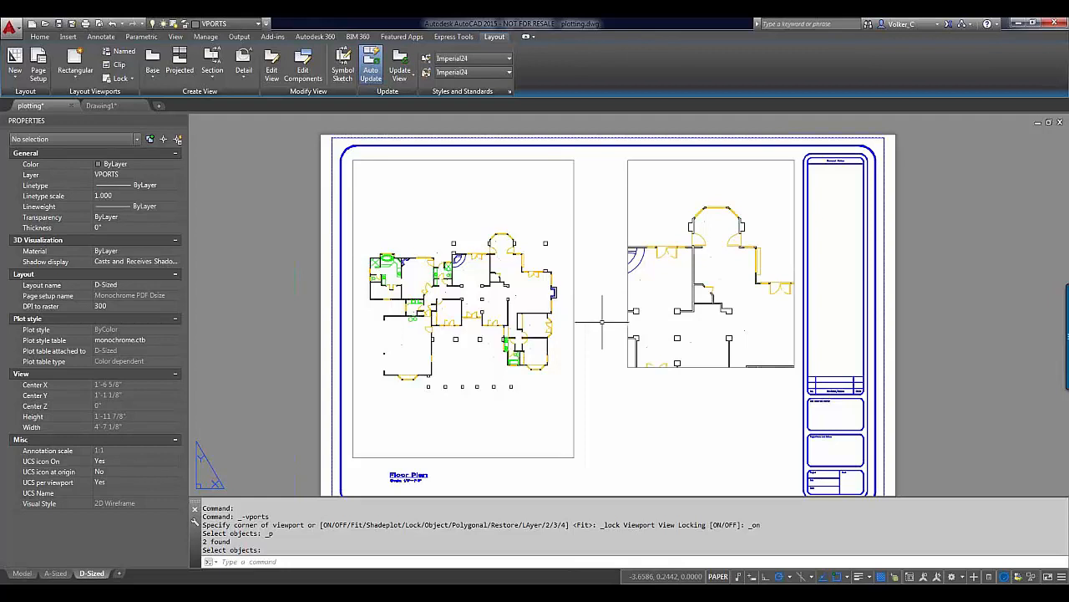
Activate the right viewport, try panning inside its locked view, and select the corner fireplace's arc to check its layer.
middle_drag(601, 315, 582, 294)
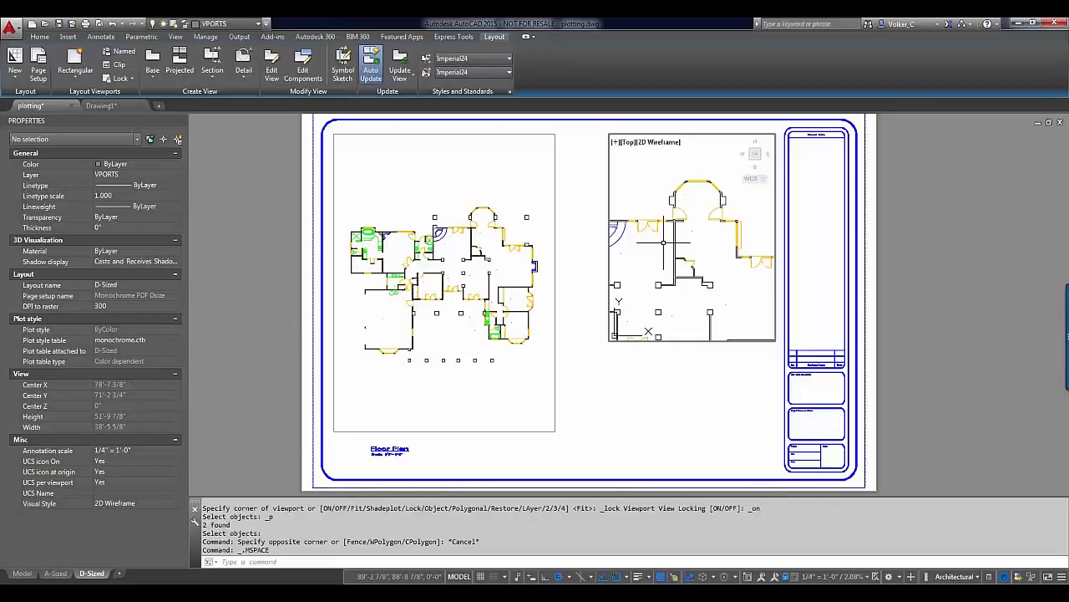
middle_drag(652, 242, 683, 239)
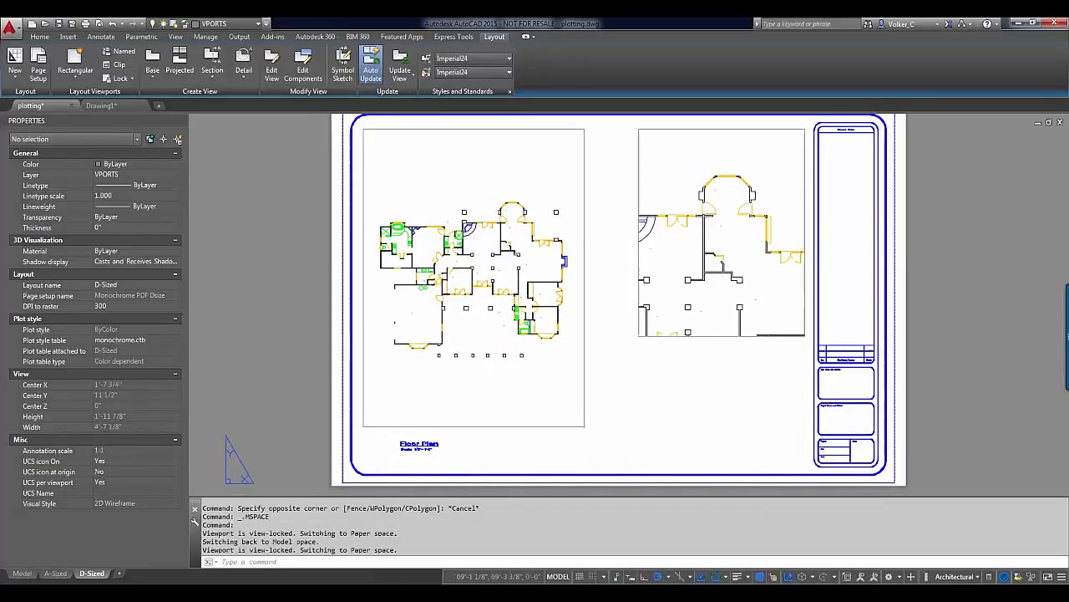
click(649, 227)
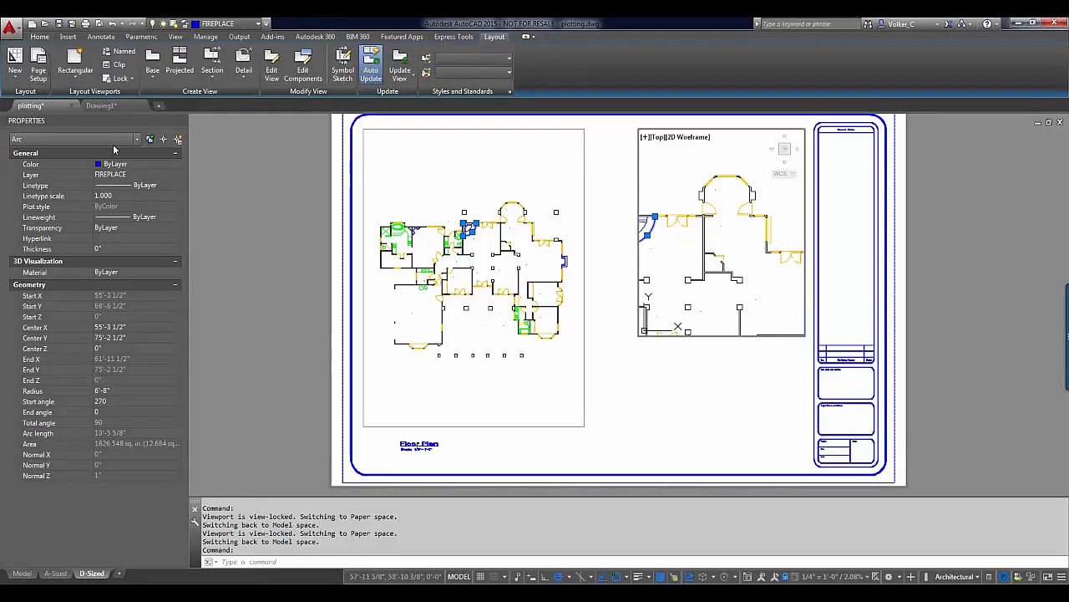
In the layer manager, widen the New VP Freeze and VP Freeze columns and freeze the FIREPLACE layer in the right viewport only.
text(lea)
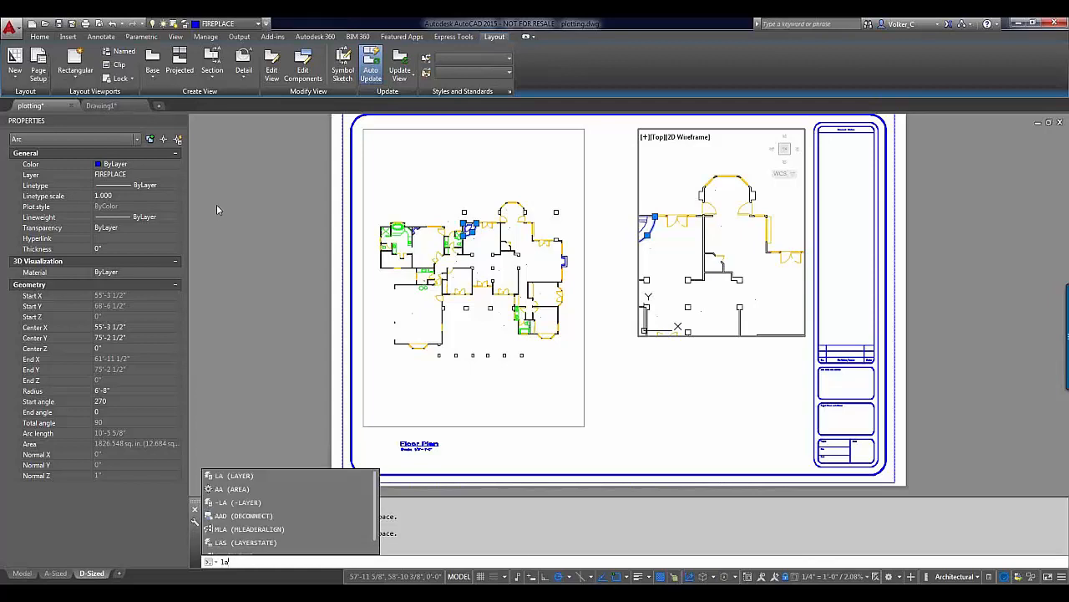
key(Return)
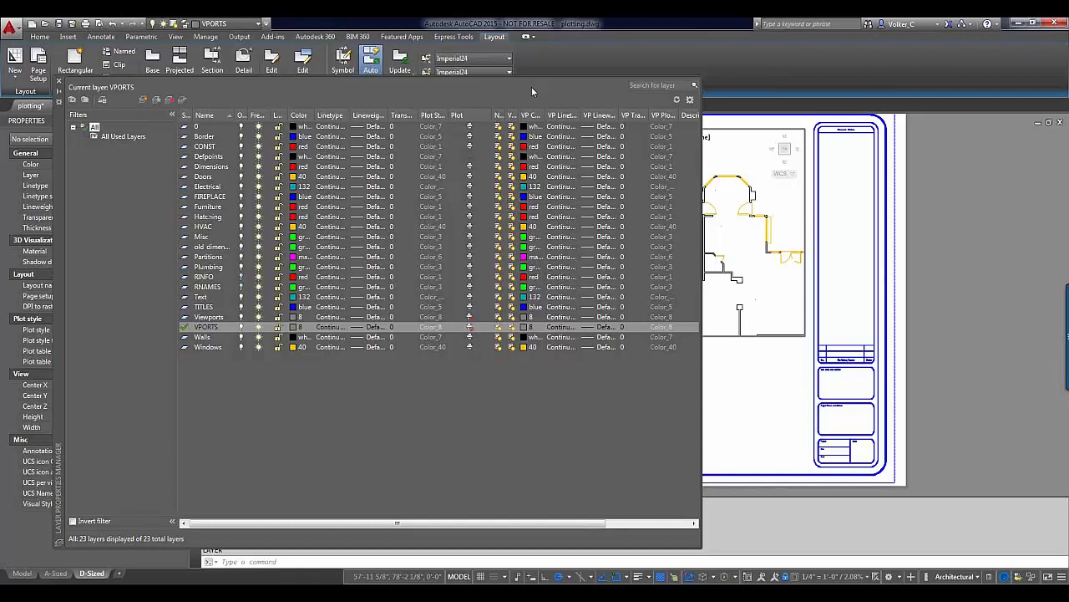
double_click(518, 112)
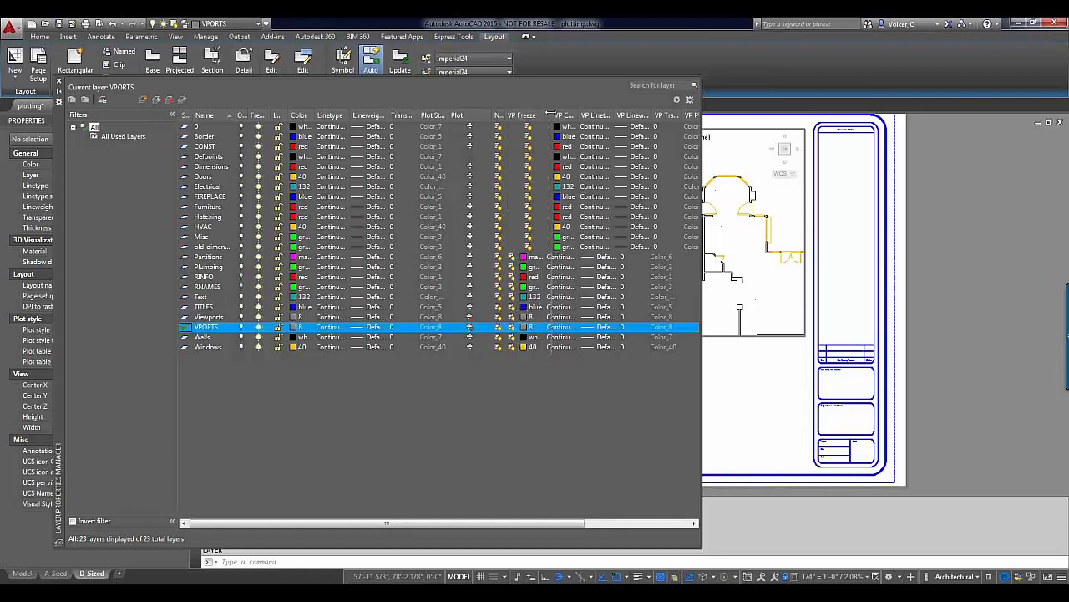
drag(503, 112, 526, 114)
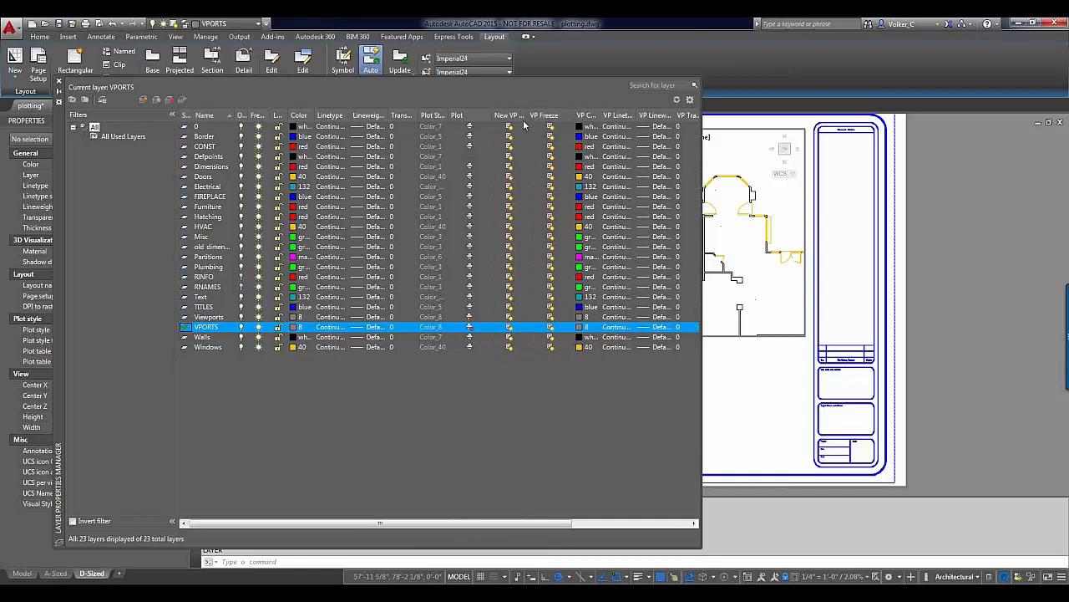
click(550, 197)
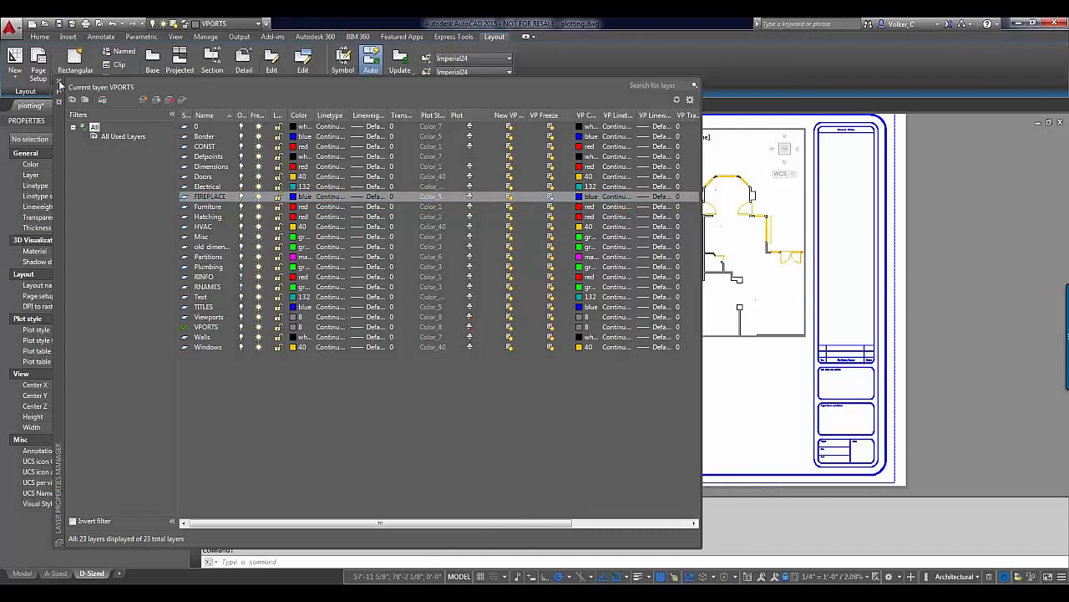
click(59, 83)
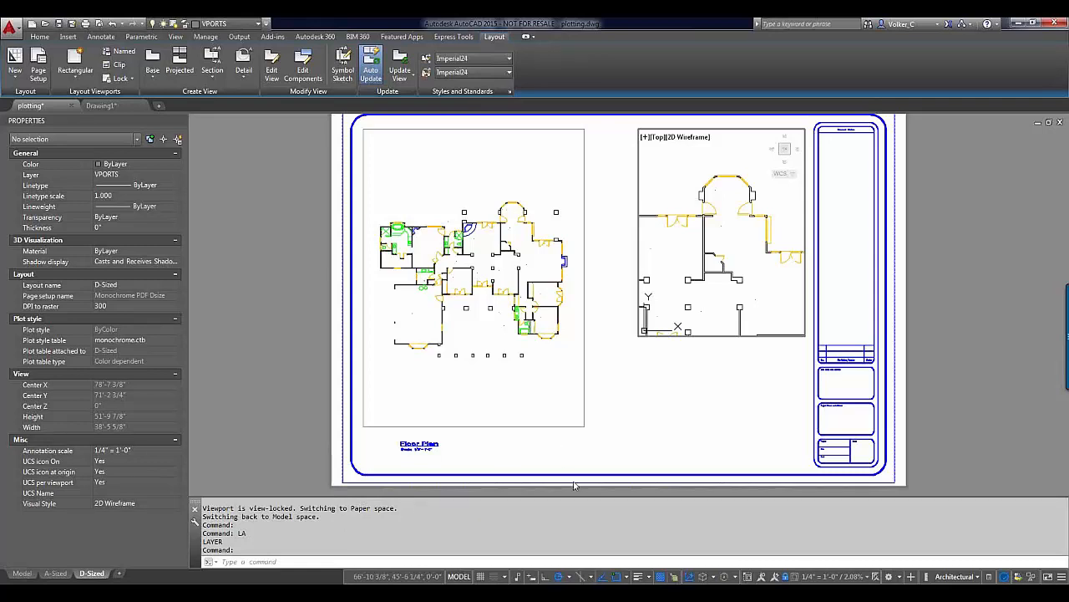
Return to paper space, select the left viewport, and open the layer manager to review the layer settings before closing it.
double_click(611, 404)
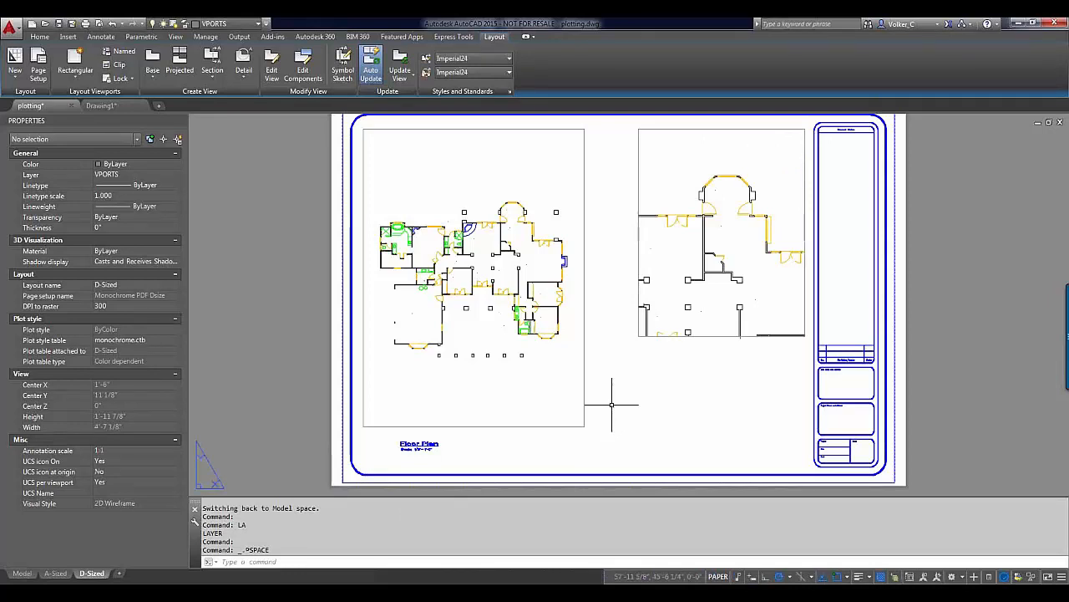
click(526, 424)
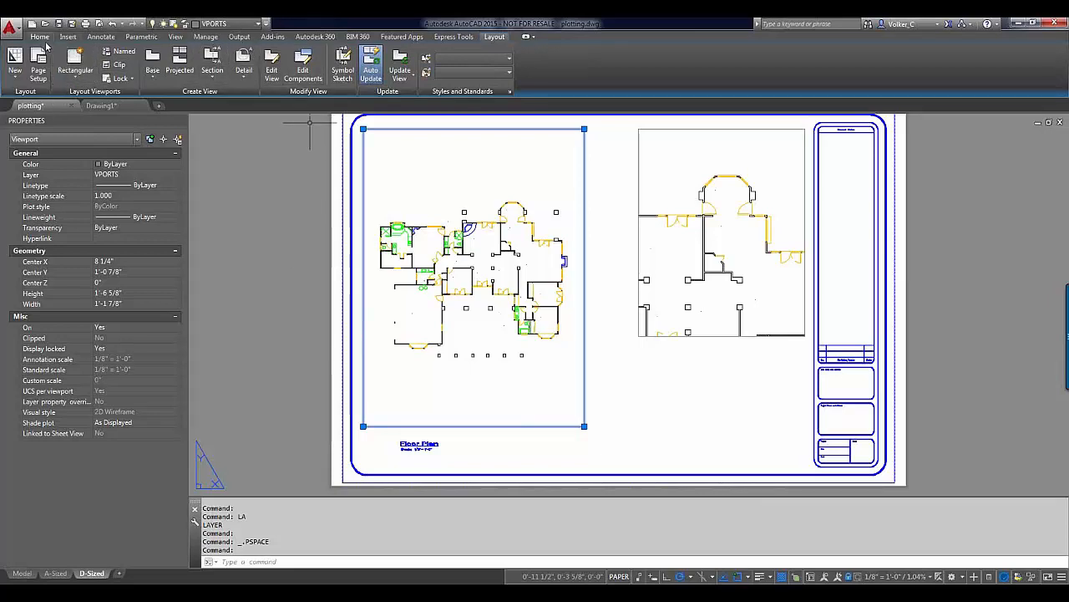
right_click(440, 416)
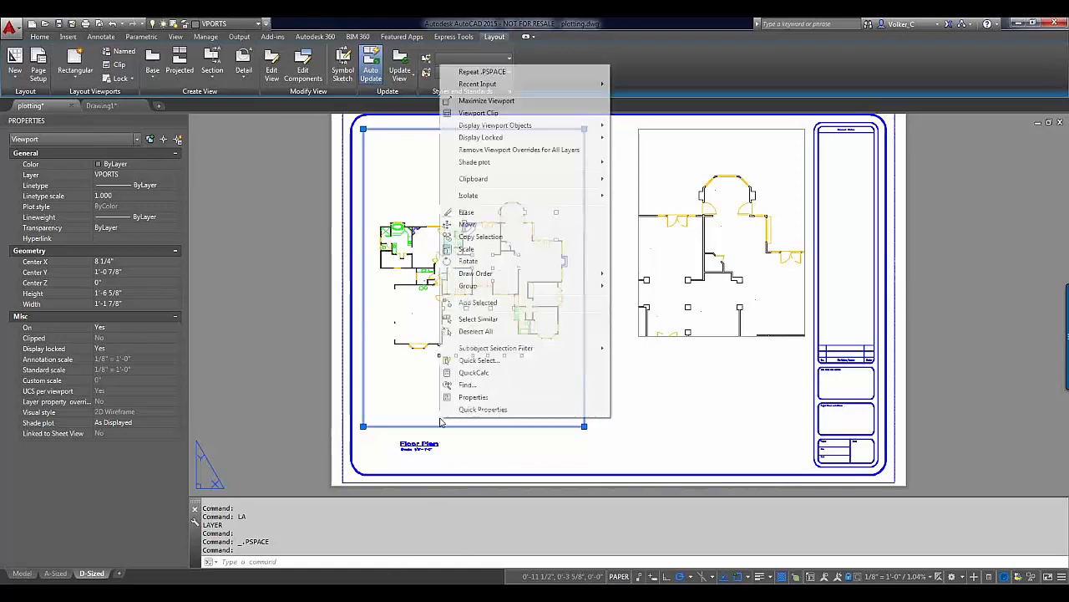
mouse_move(530, 87)
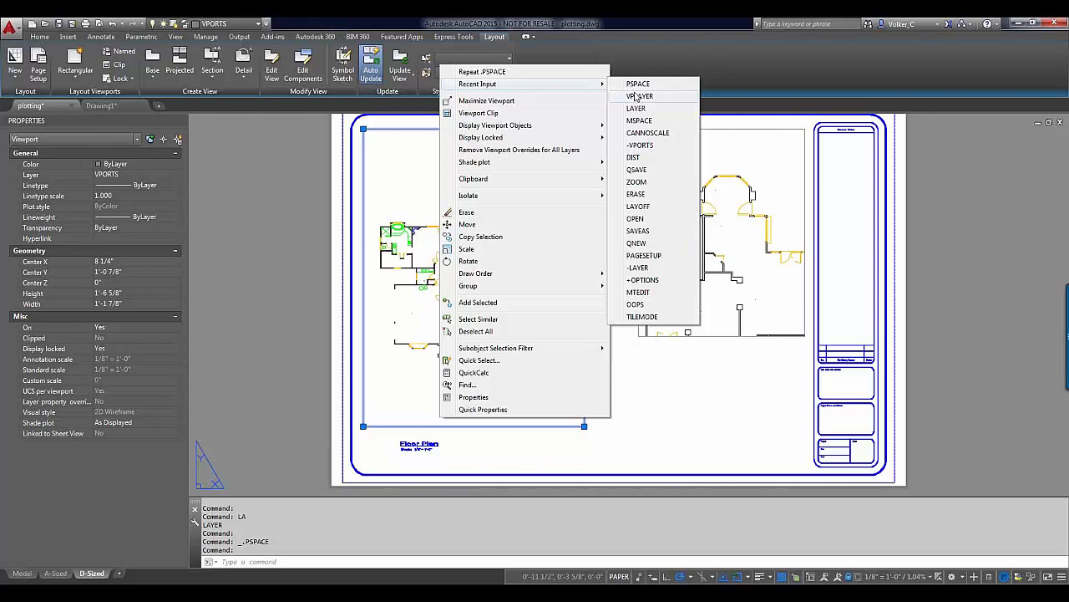
click(637, 108)
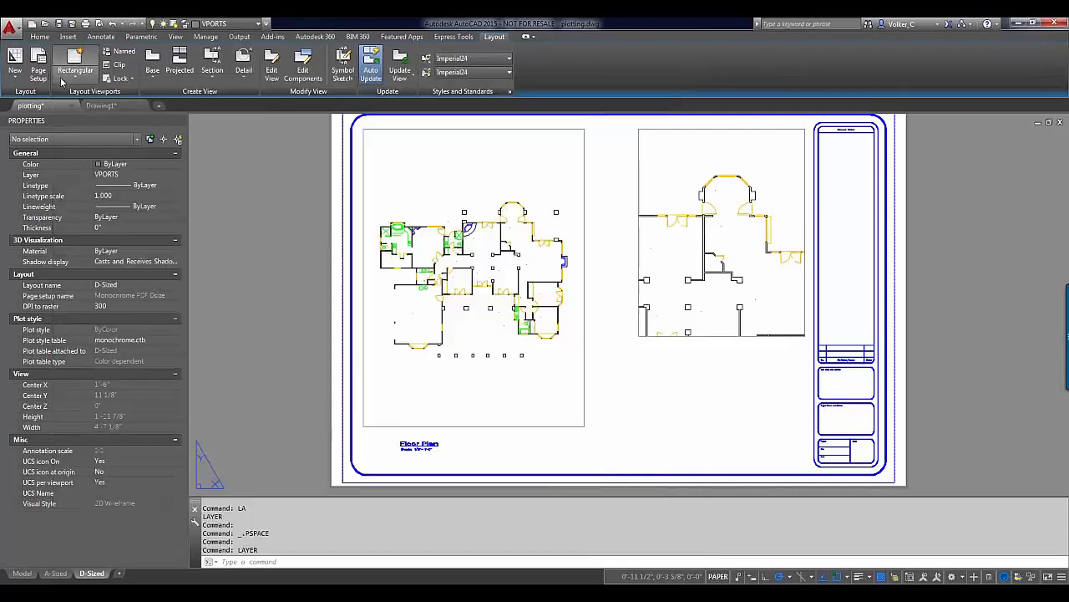
click(58, 81)
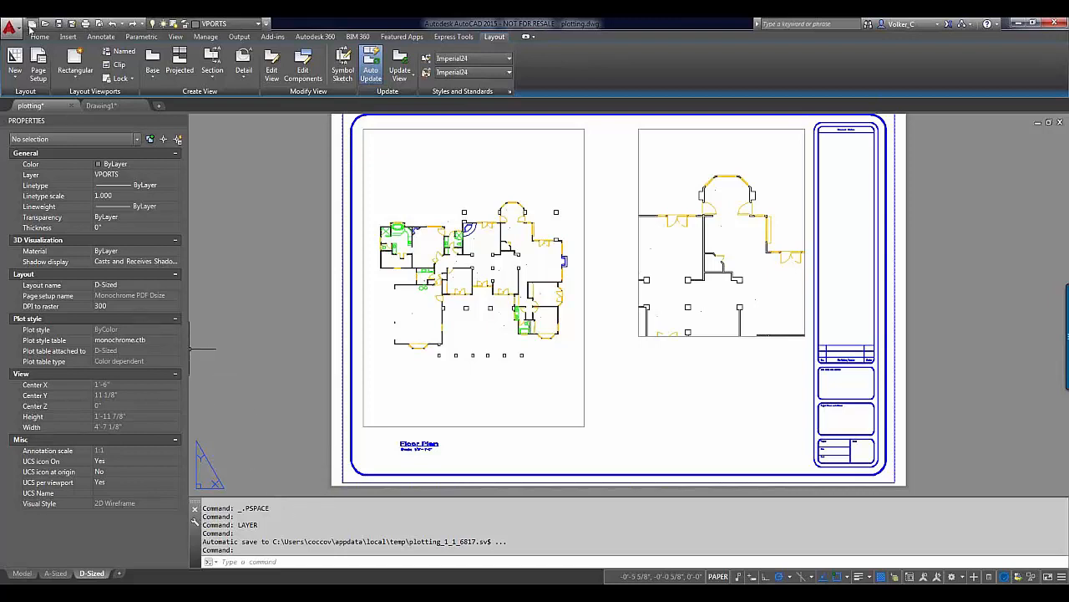
Open the plotter manager folder and start the Add-A-Plotter Wizard.
click(19, 29)
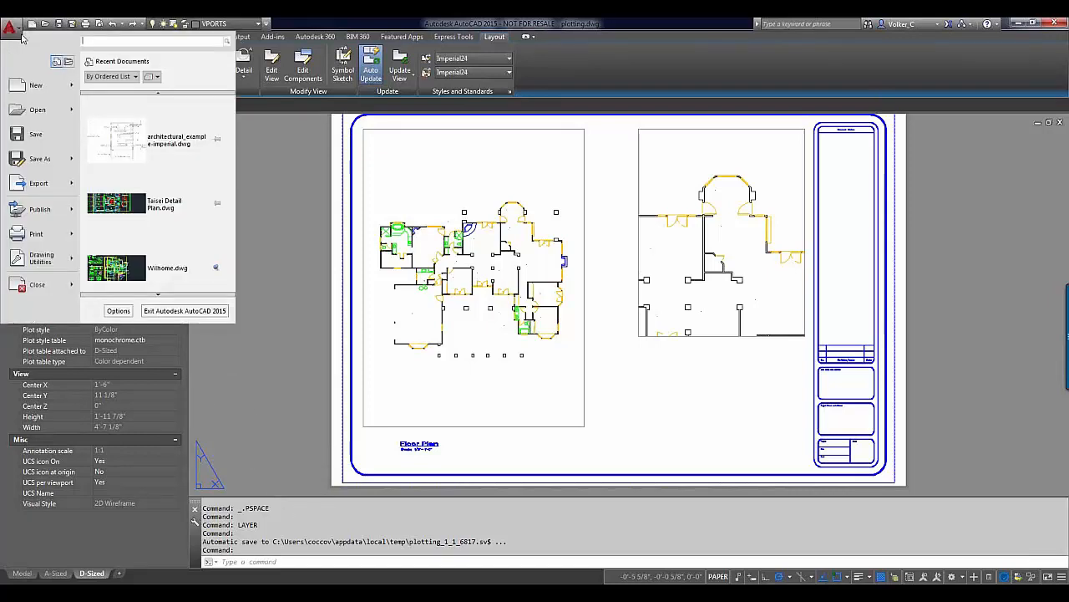
mouse_move(23, 207)
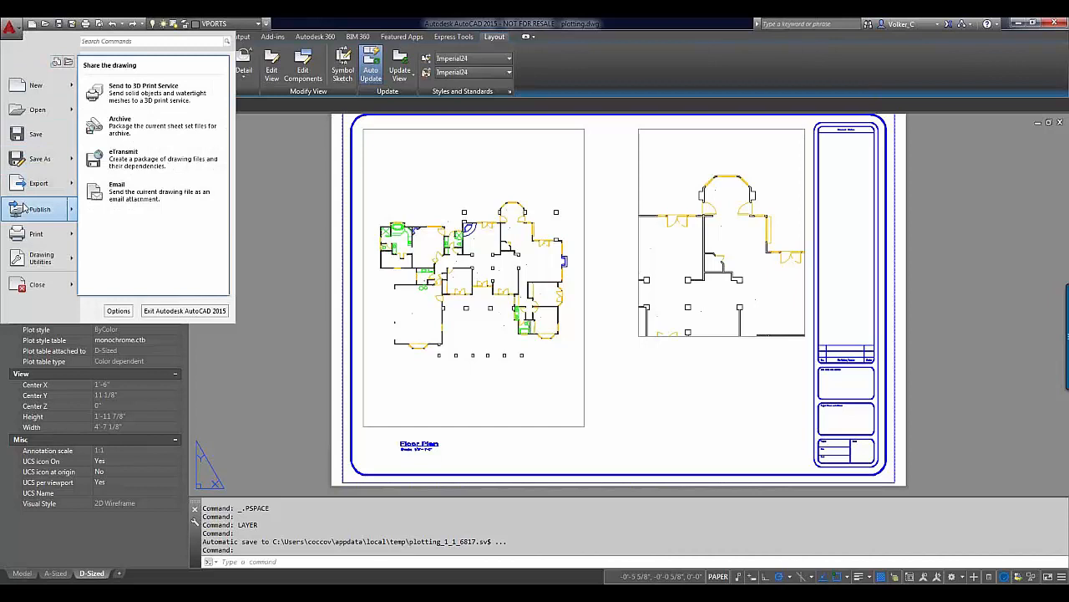
mouse_move(36, 235)
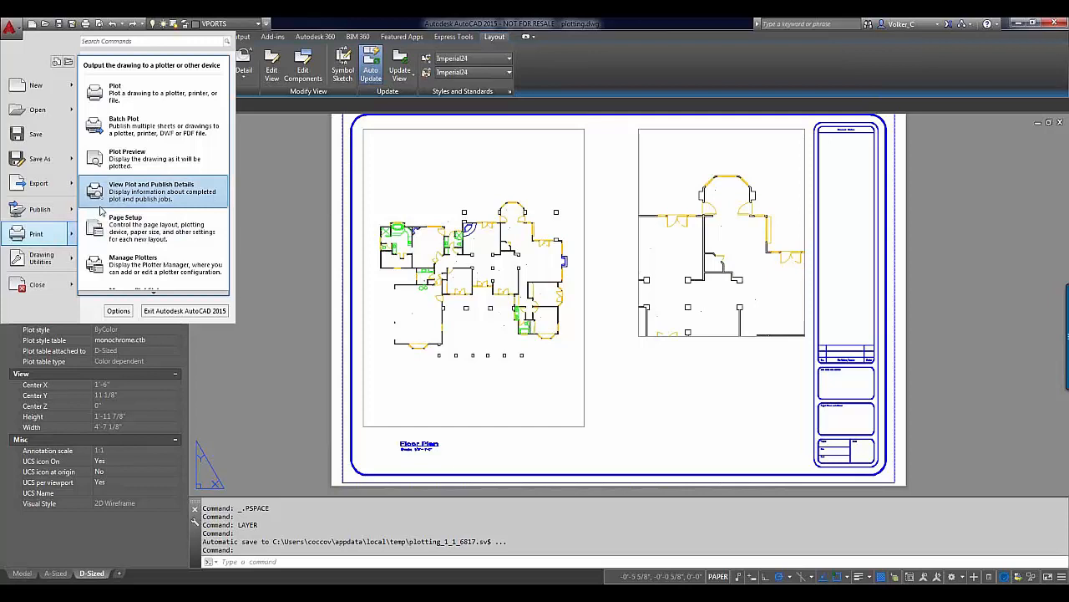
click(122, 267)
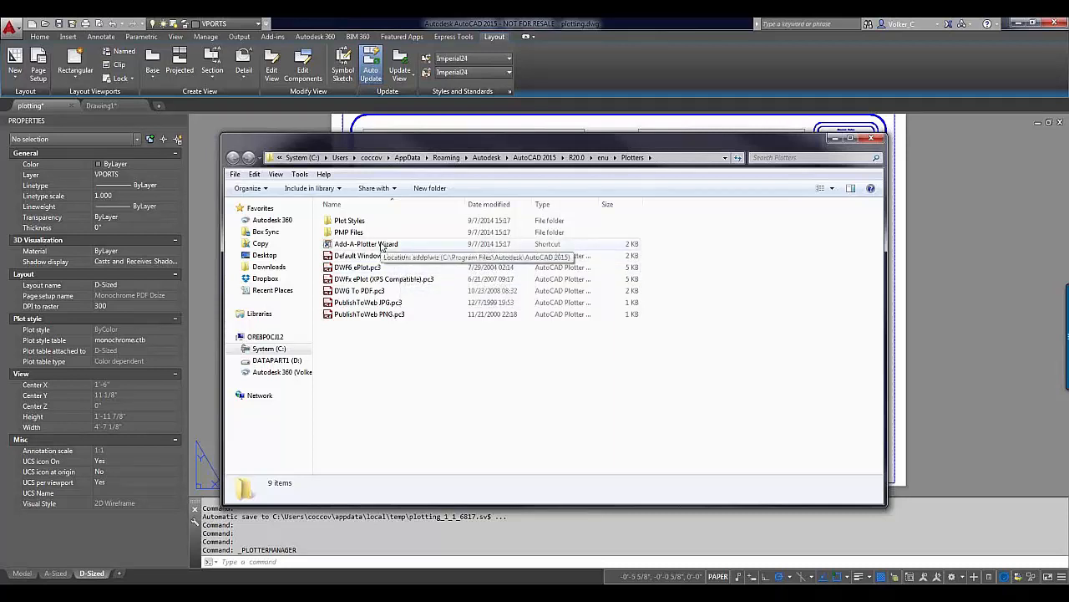
double_click(381, 244)
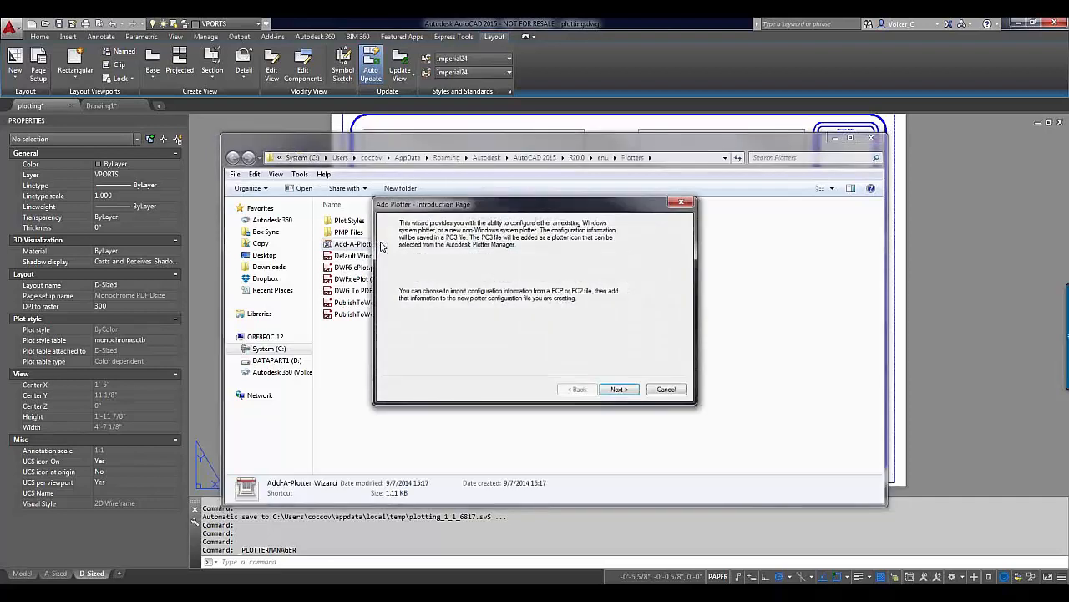
Choose System Printer as the new plotter's type and select the network printer OREPRN014.
click(620, 390)
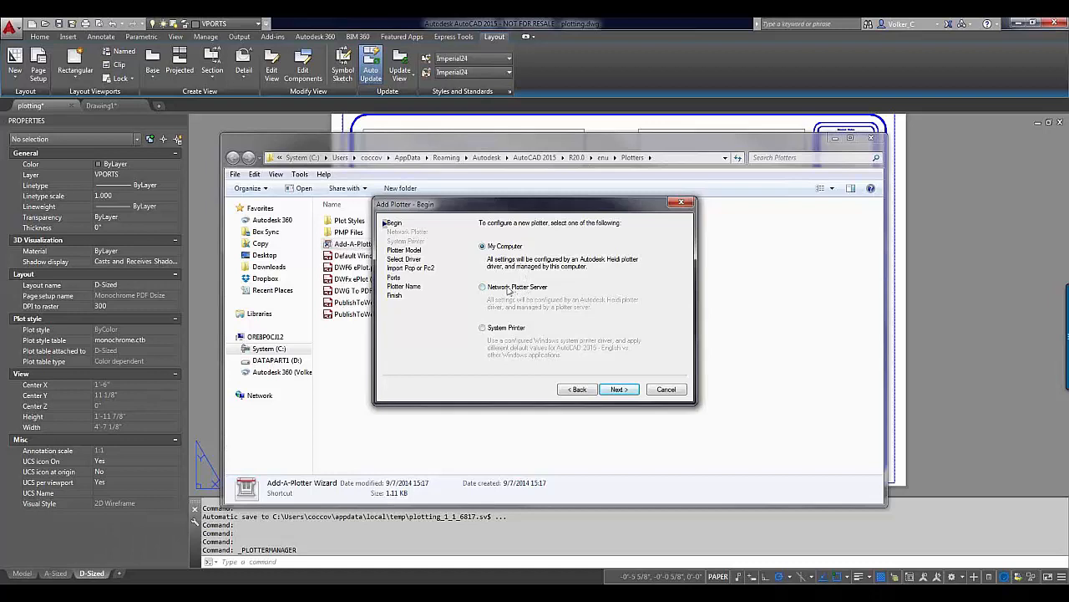
click(491, 331)
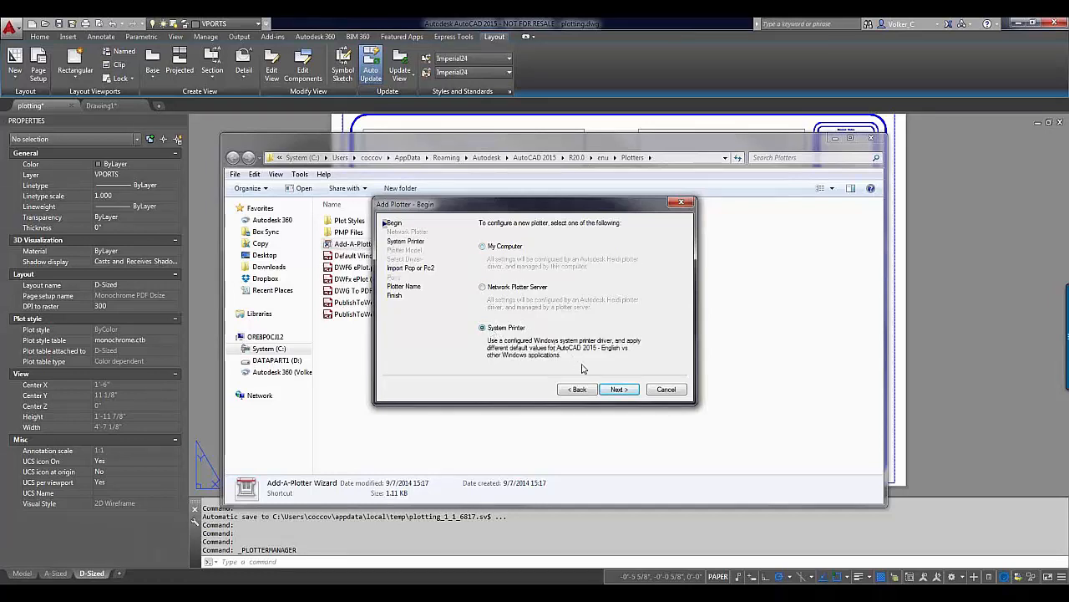
click(618, 389)
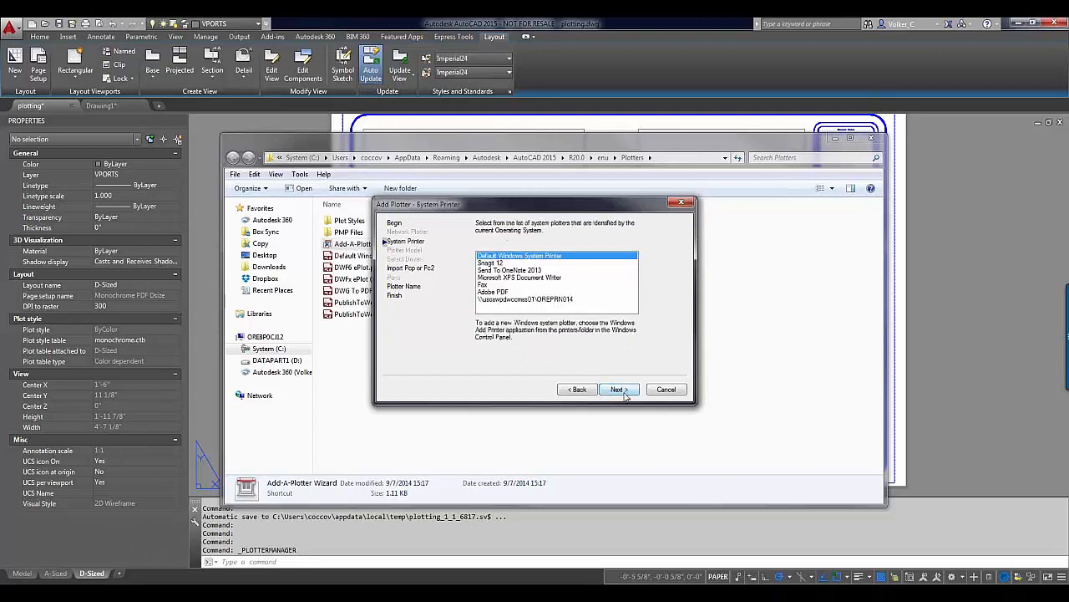
click(570, 299)
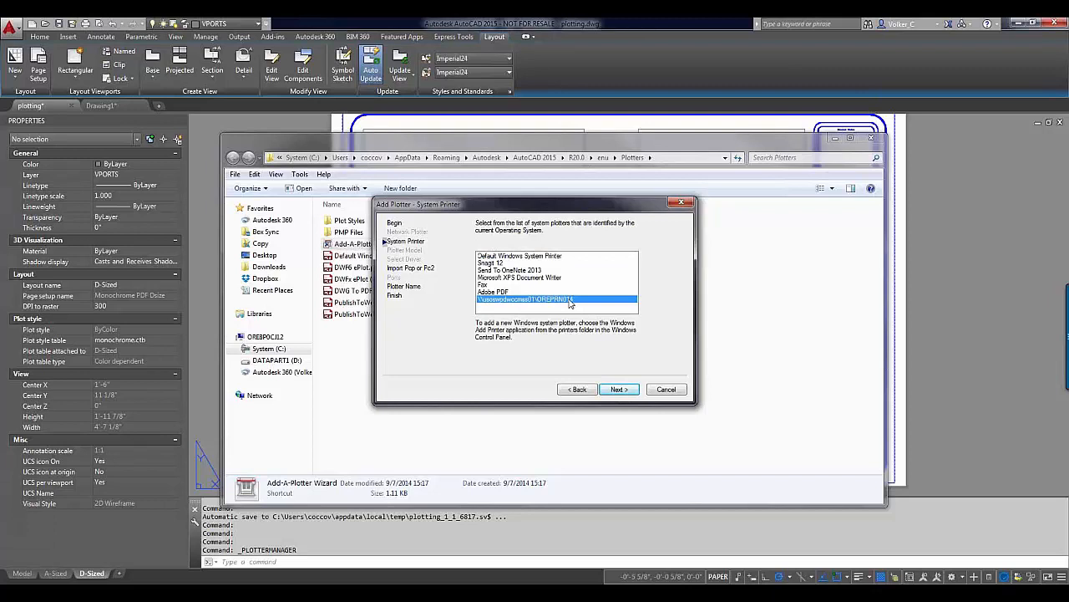
Complete the Add-A-Plotter Wizard without importing a PCP or PC2 file, keeping OREPRN014 as the plotter name.
click(628, 390)
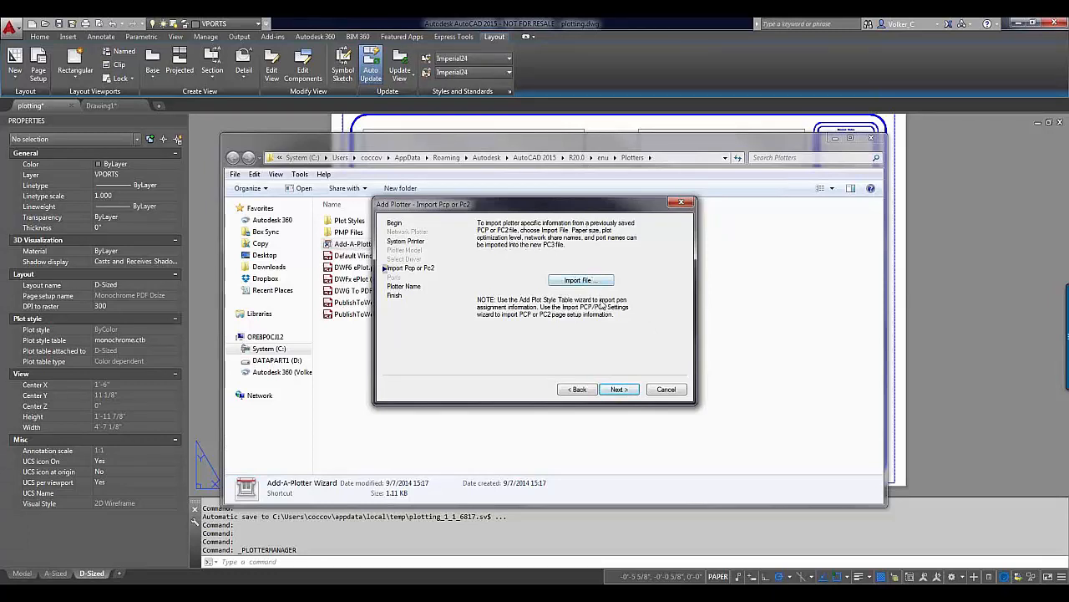
click(618, 389)
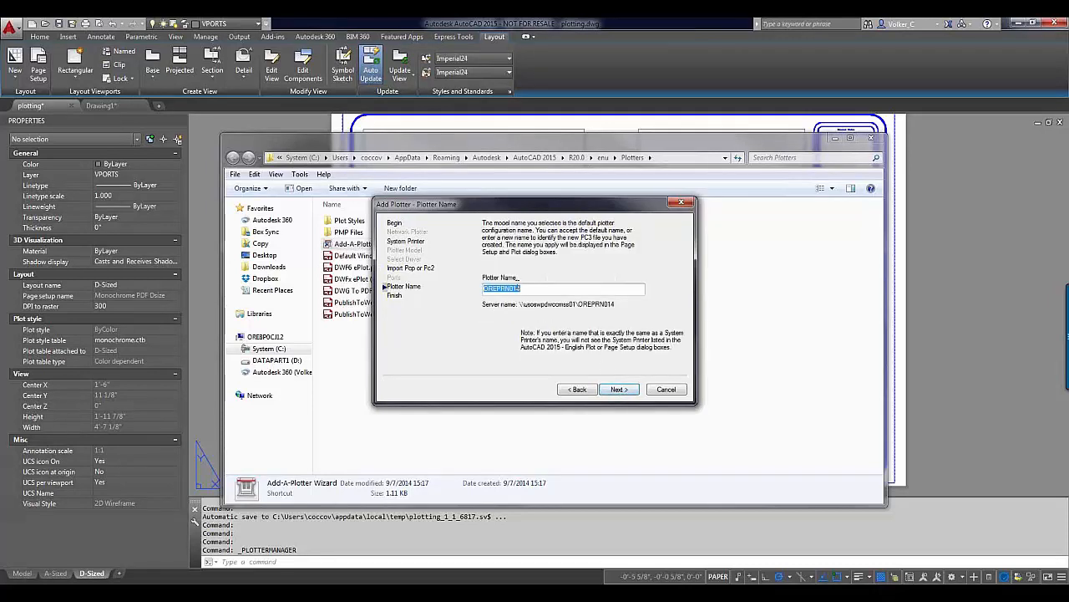
click(633, 390)
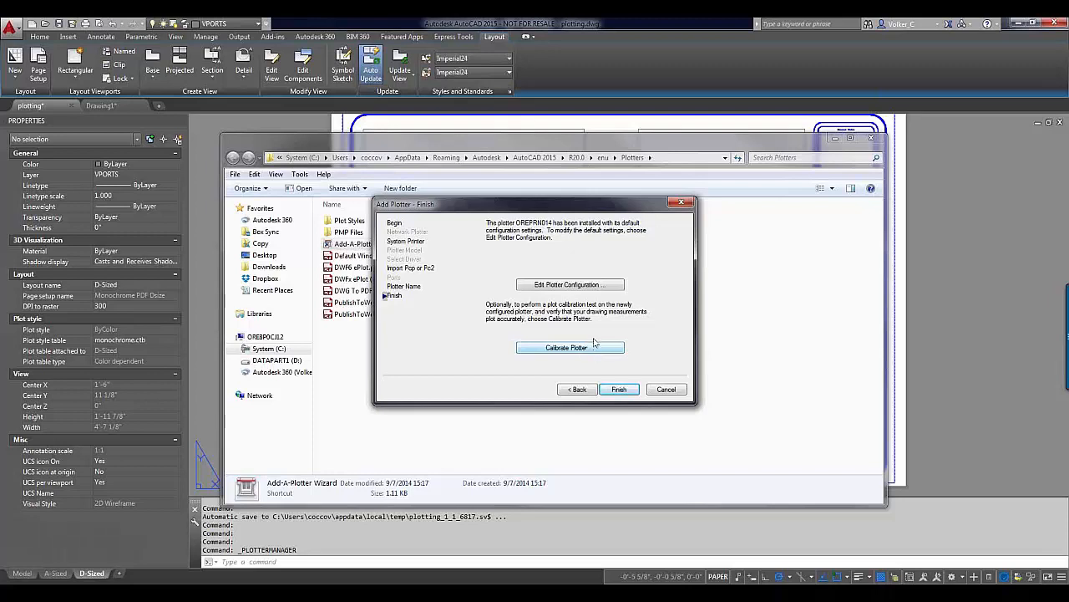
click(618, 389)
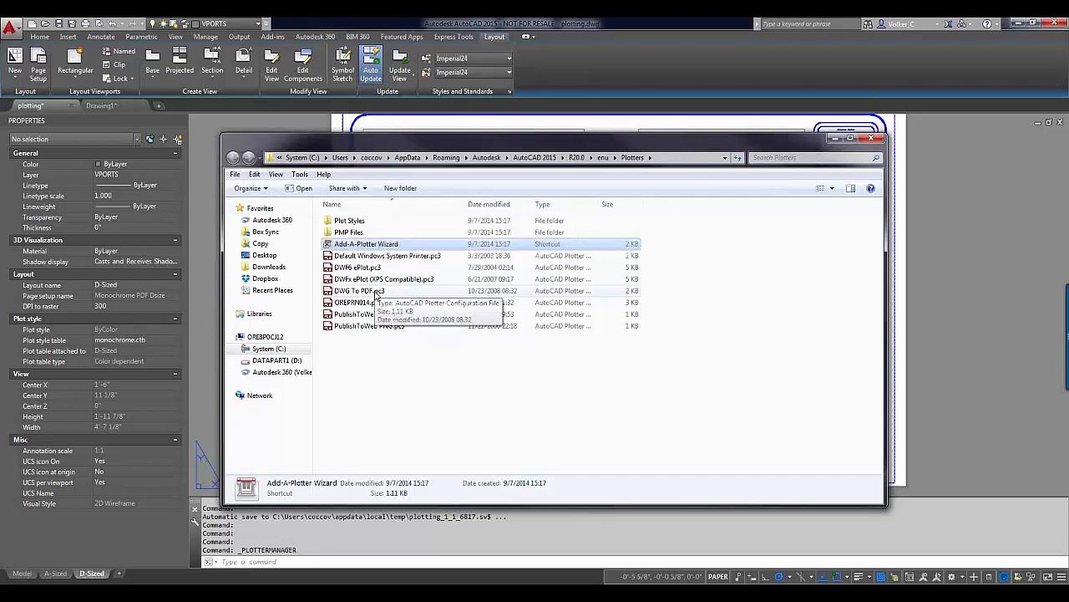
Open the DWG To PDF.pc3 plotter configuration and review its media source and size and its graphics merge control settings.
double_click(374, 290)
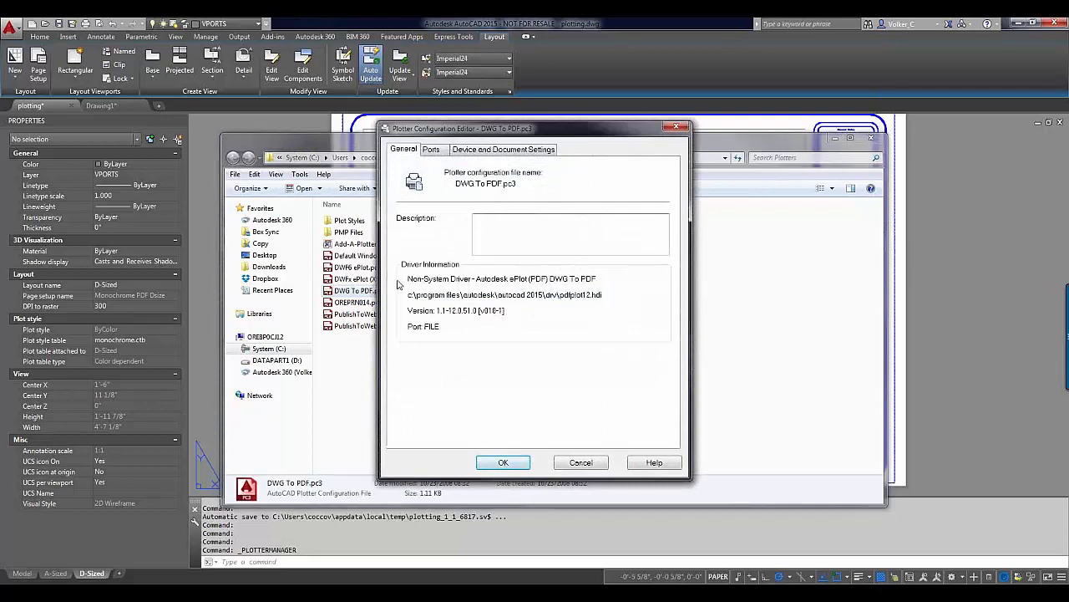
click(522, 149)
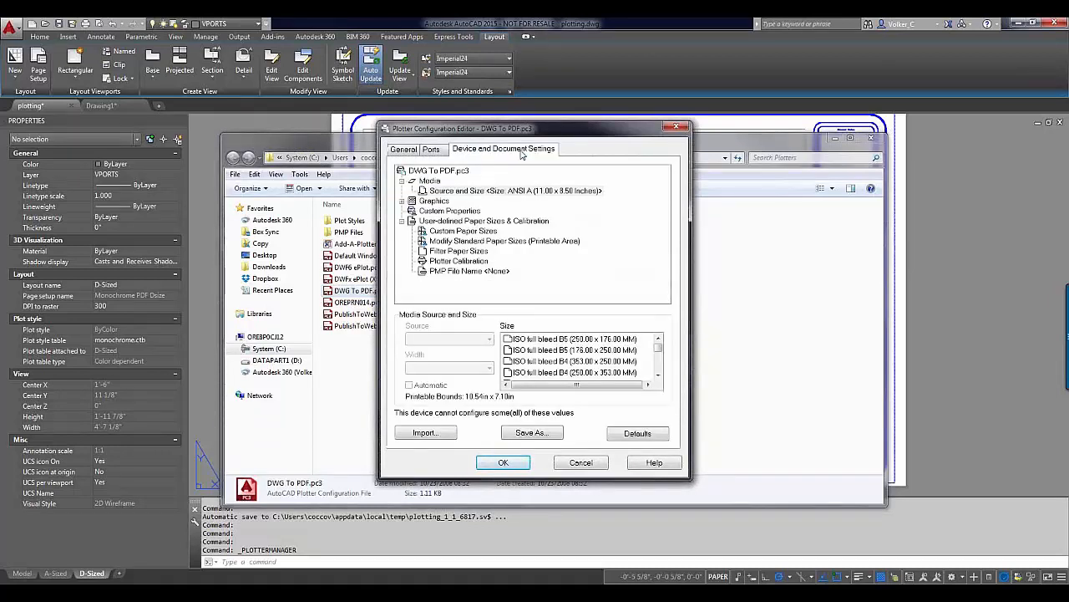
click(457, 191)
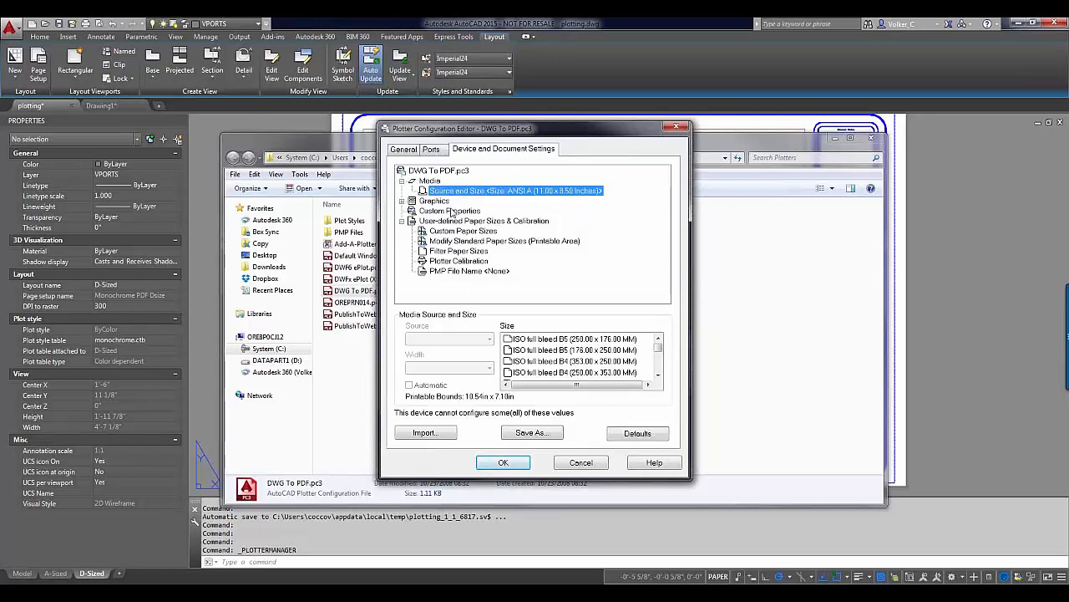
click(402, 201)
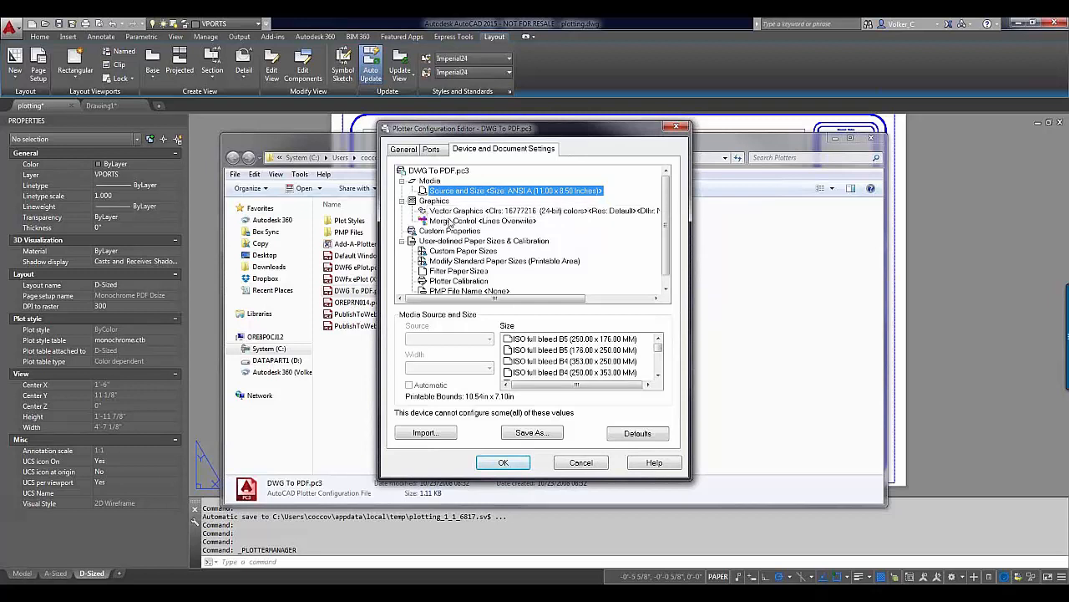
click(449, 221)
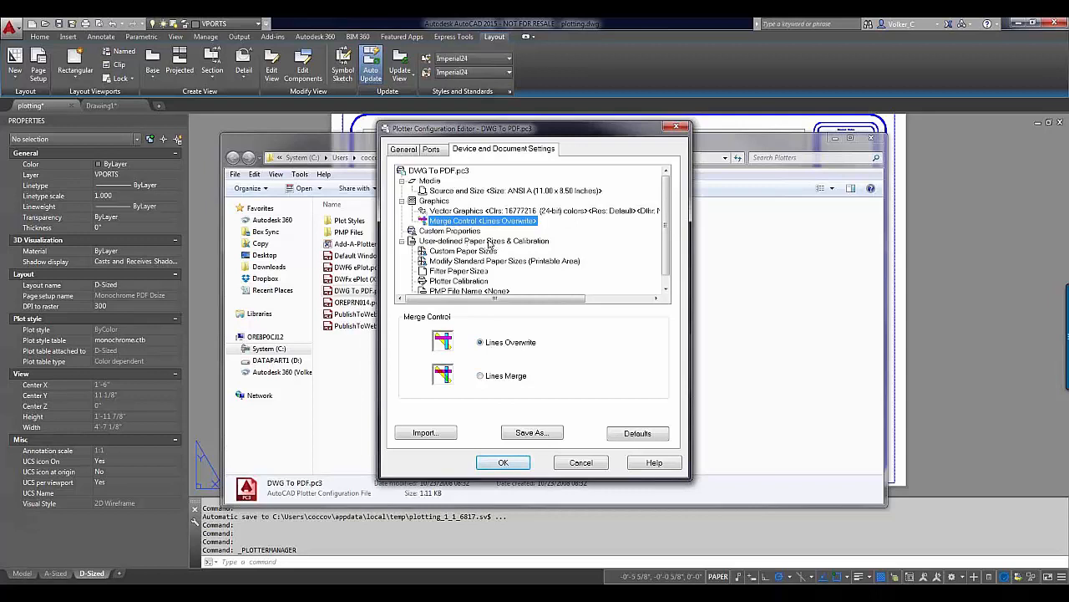
Review the custom, standard and filtered paper size settings of DWG To PDF.pc3, and close the configuration without saving changes.
click(441, 251)
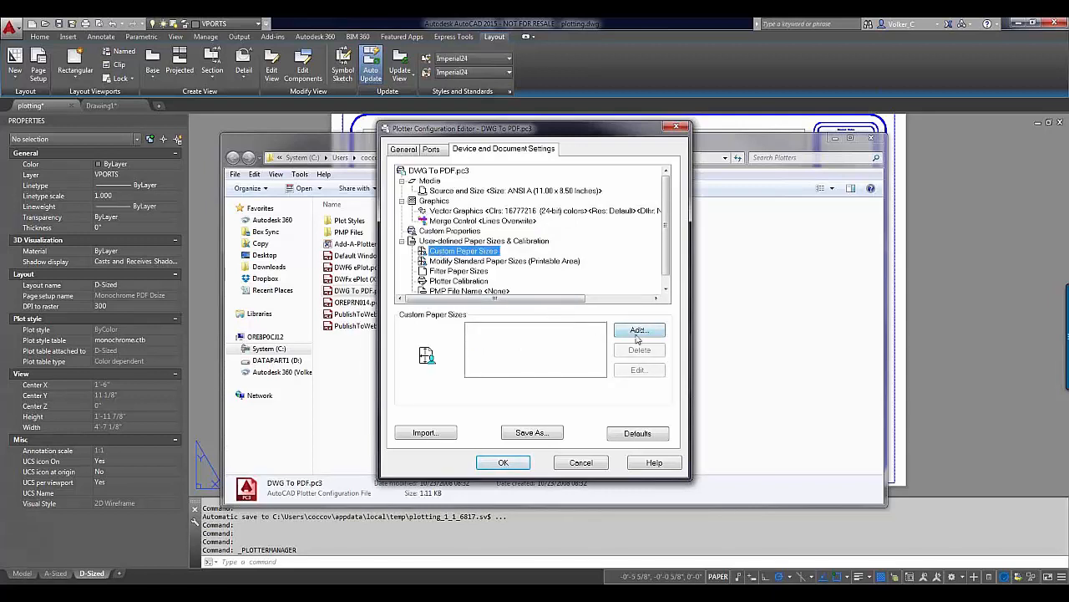
click(533, 262)
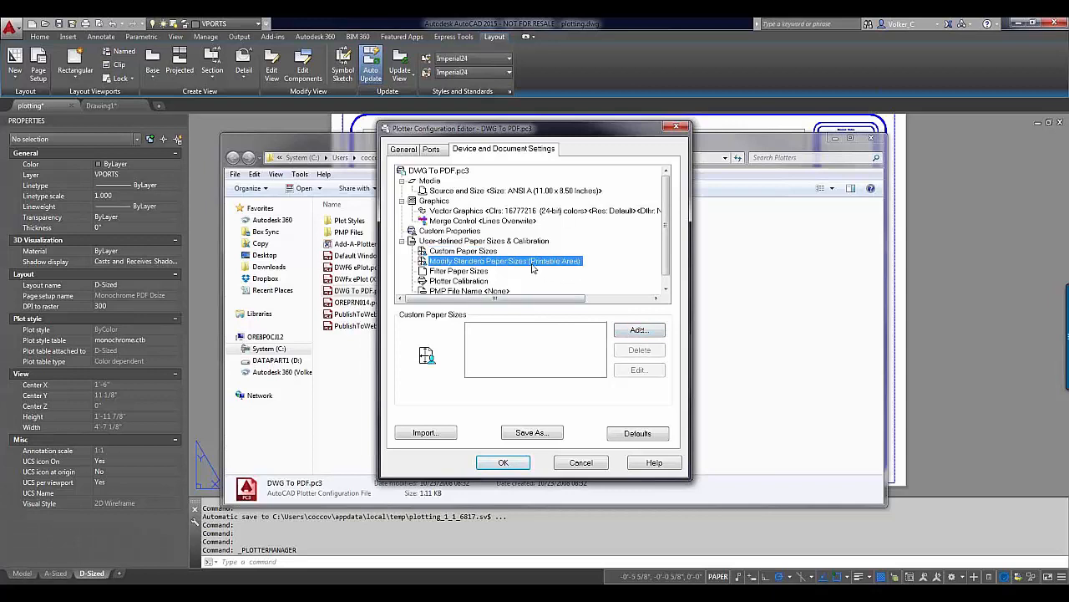
drag(602, 338, 605, 351)
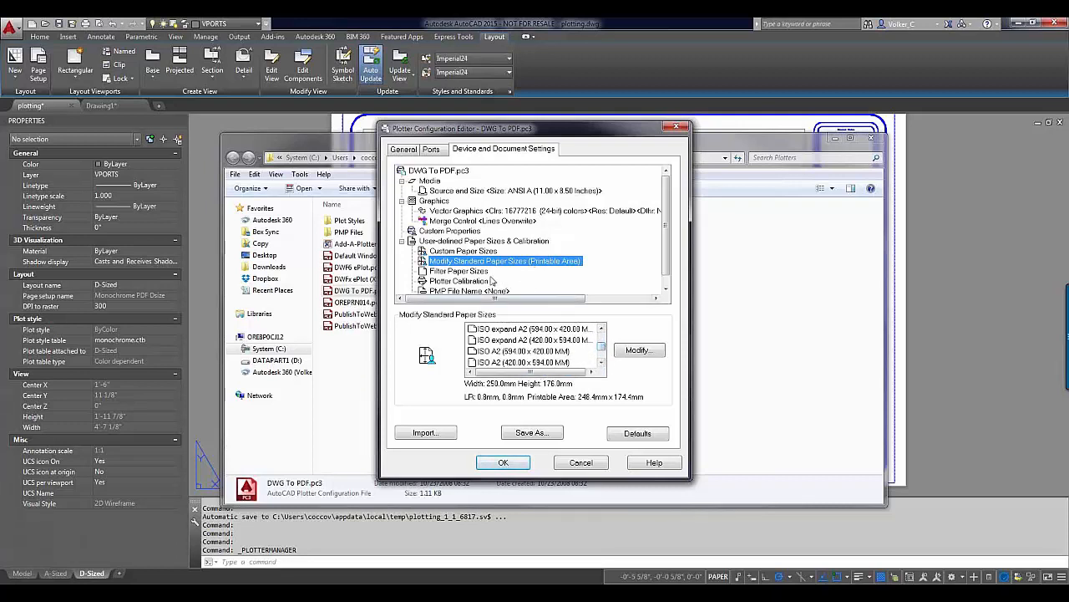
click(482, 272)
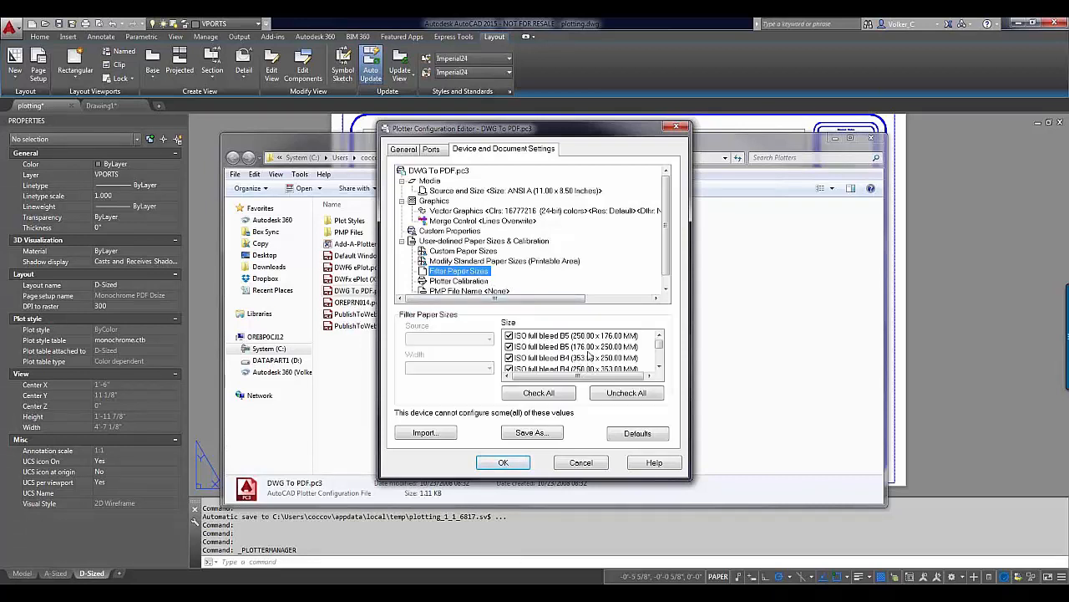
drag(659, 343, 665, 366)
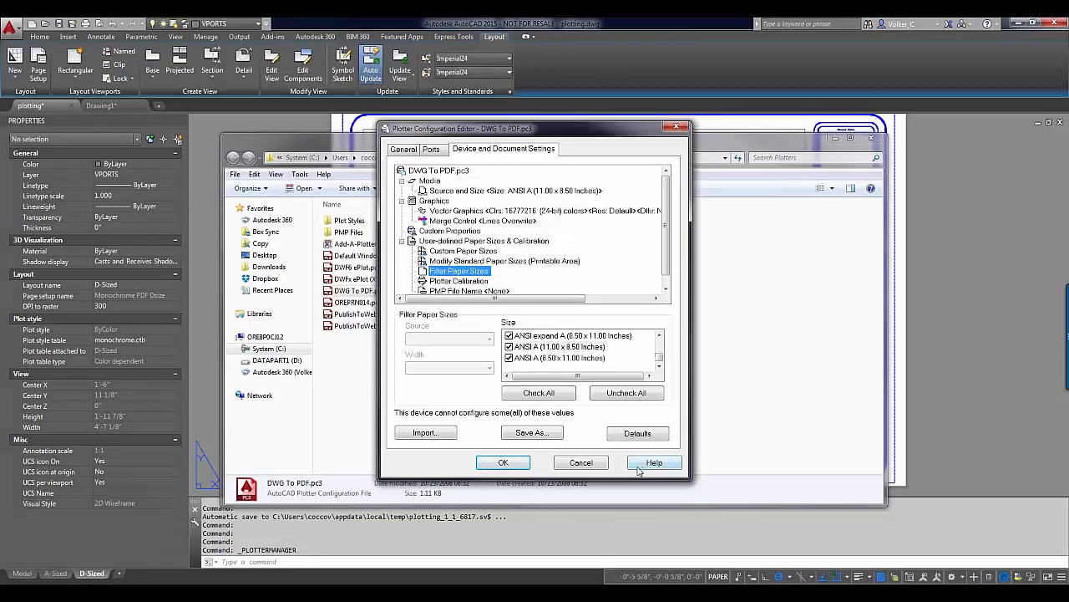
click(581, 463)
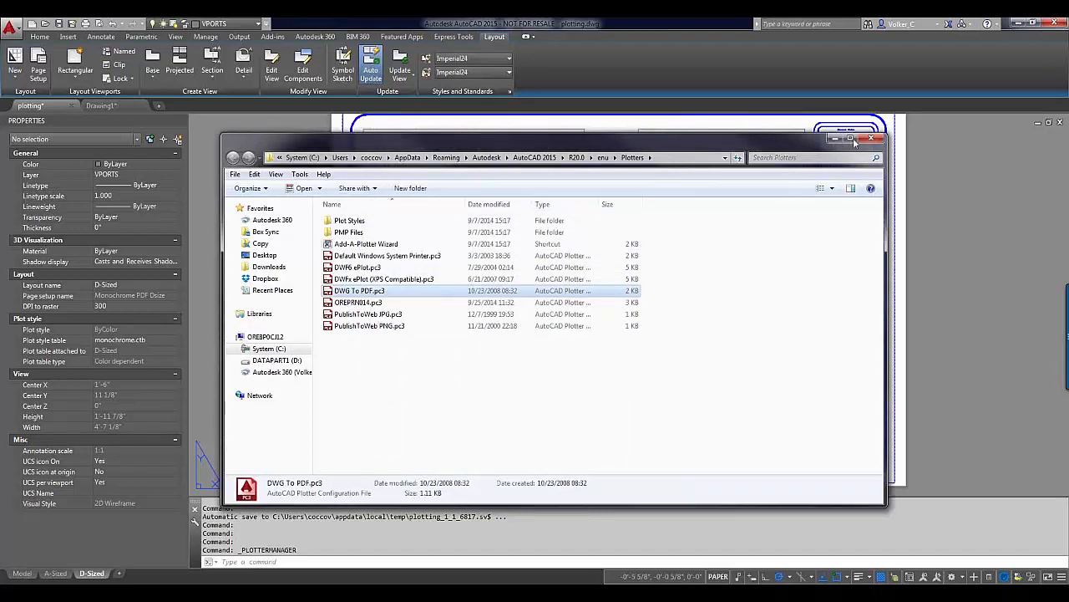
Show the full path of the Plotters folder, and close the folder window.
click(724, 158)
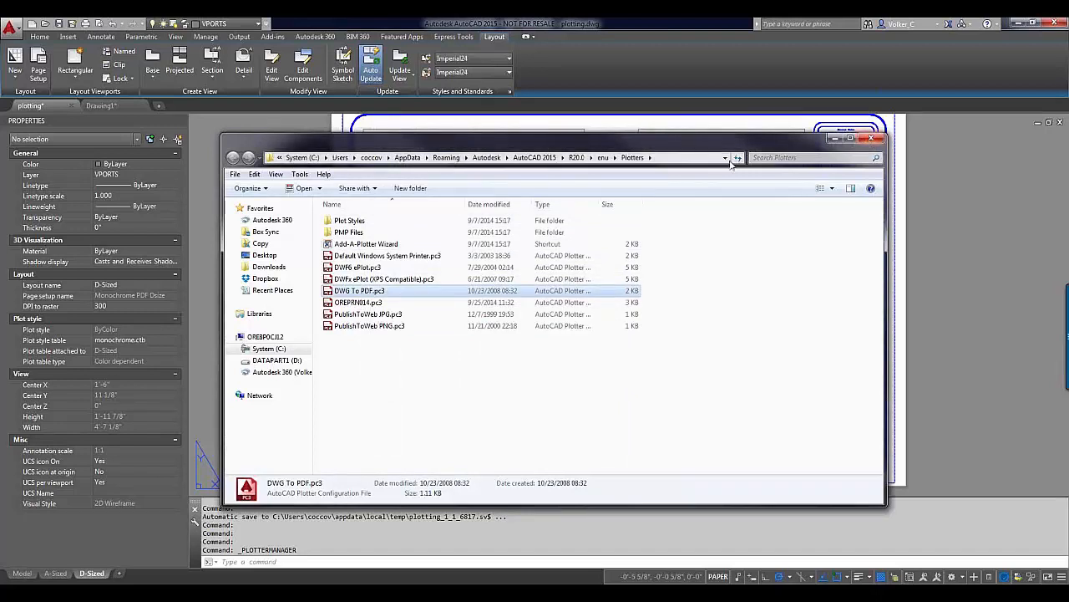
click(677, 157)
click(677, 157)
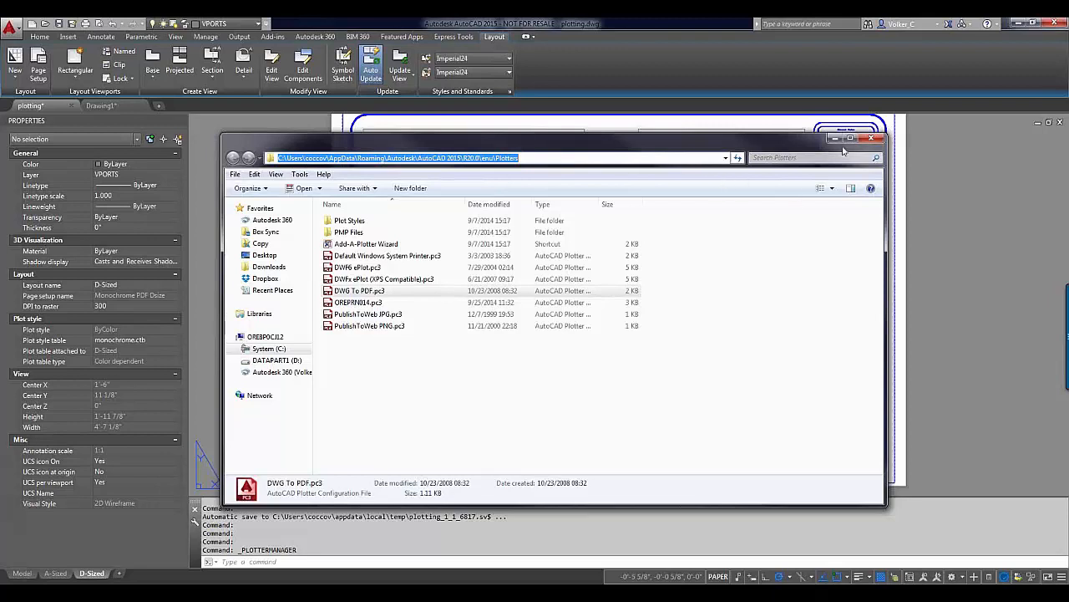
click(871, 140)
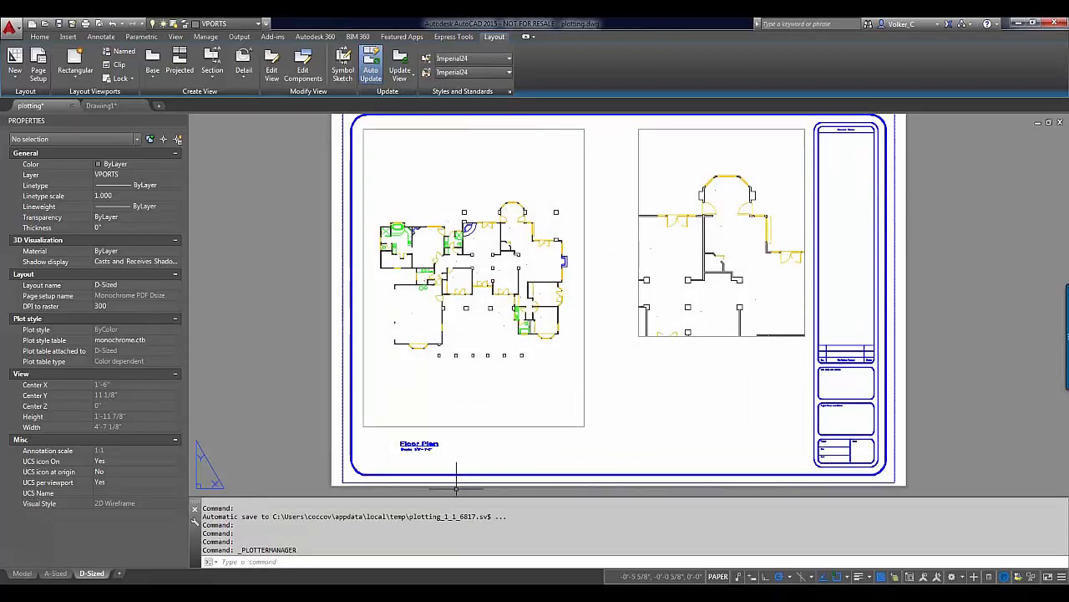
For the D-Sized layout, create a new page setup named Presentation based on Monochrome PDF Dsize.
mouse_move(121, 595)
right_click(92, 575)
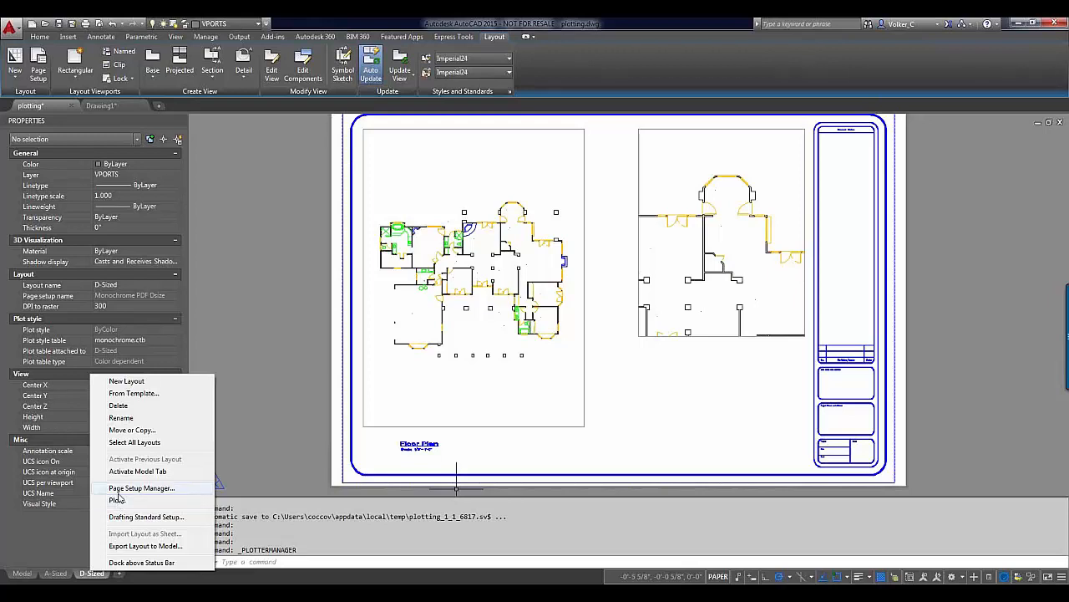
click(143, 488)
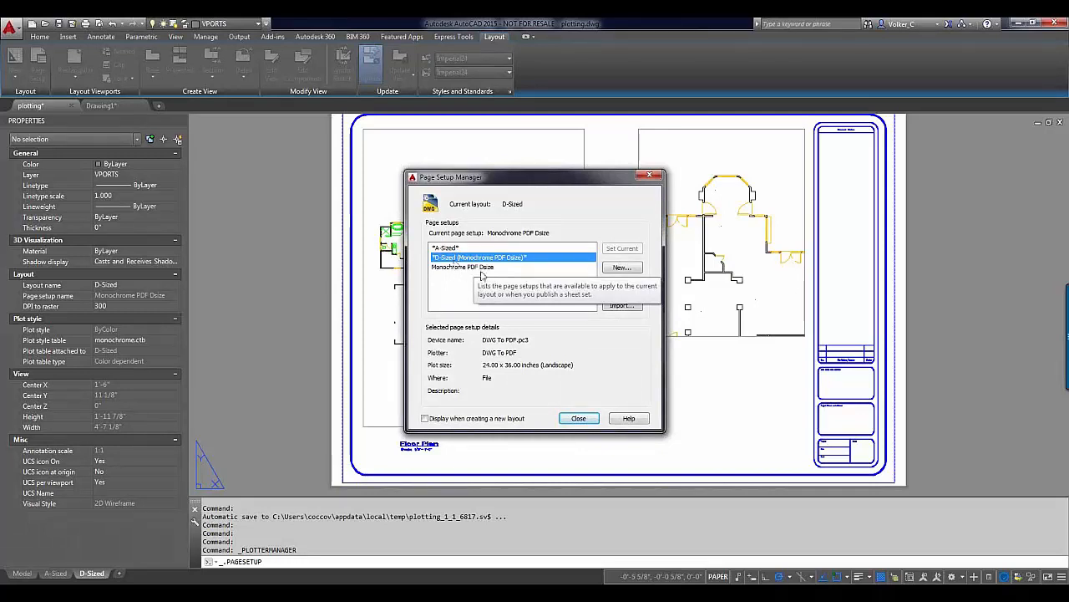
click(481, 267)
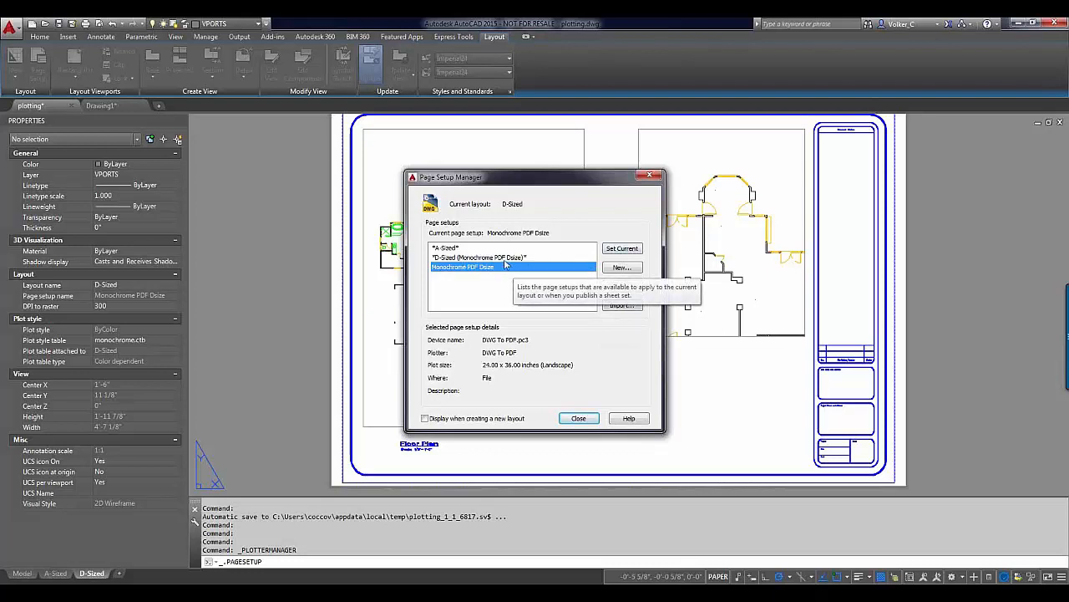
click(621, 269)
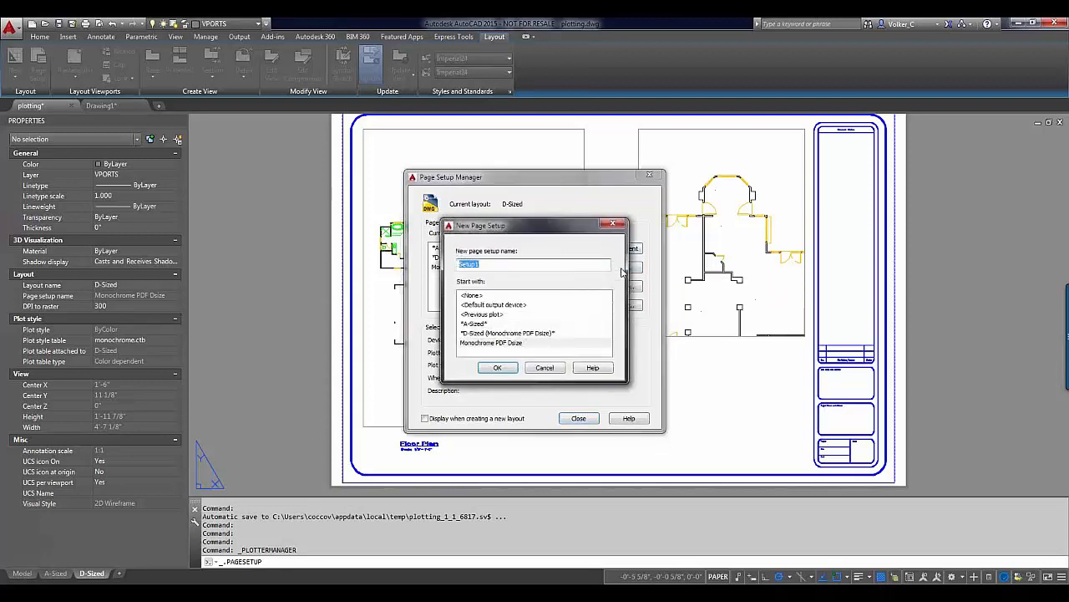
drag(541, 219, 523, 181)
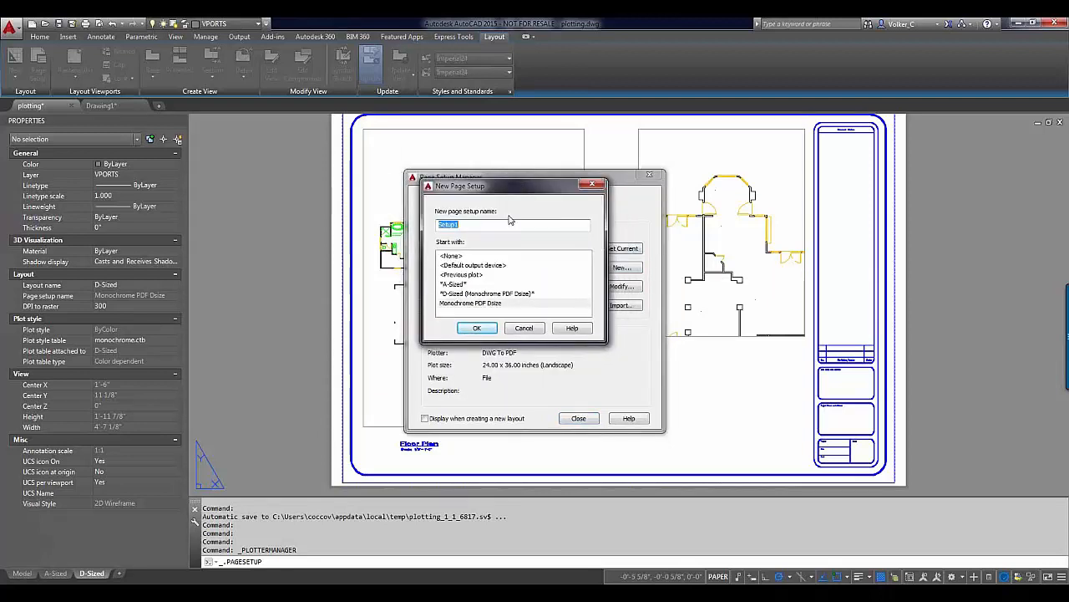
text(Pl)
text(esentation)
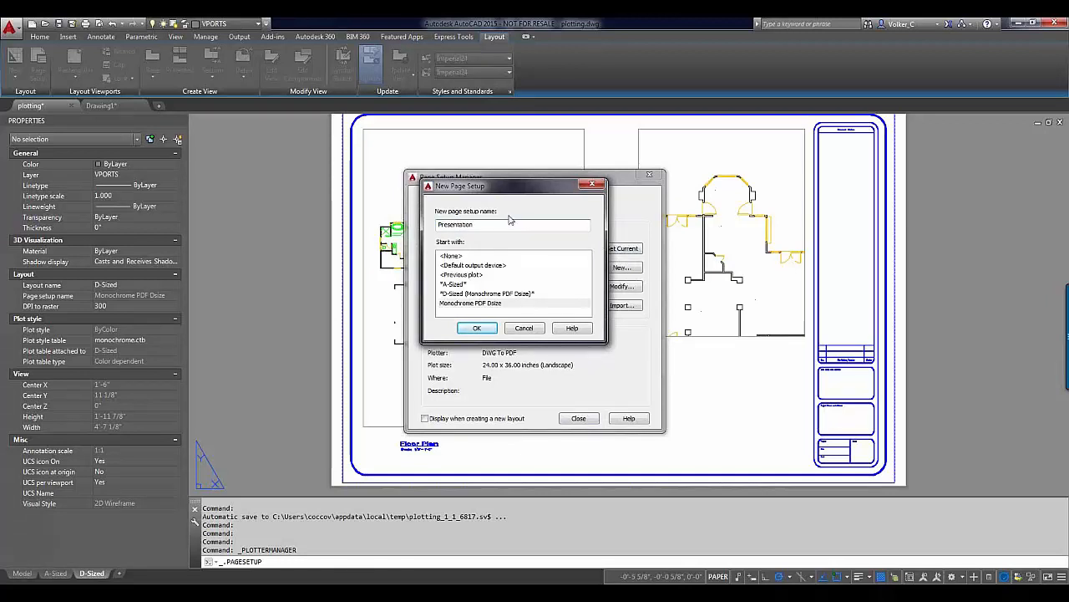
click(481, 331)
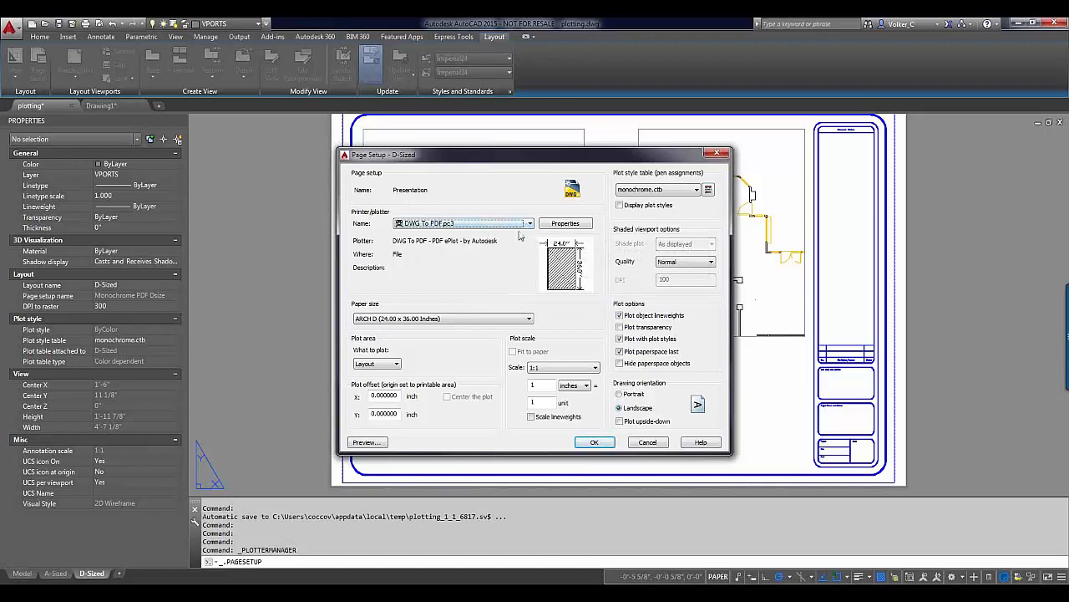
Review the DWG To PDF plotter properties and the available paper sizes, keeping ARCH D (24.00 x 36.00 Inches).
click(565, 224)
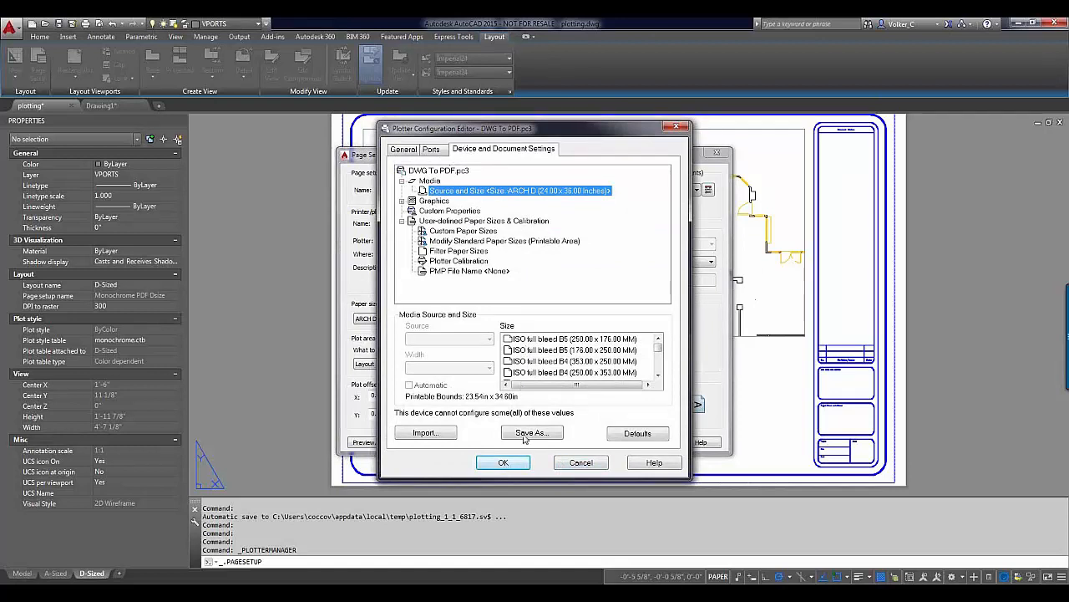
click(582, 463)
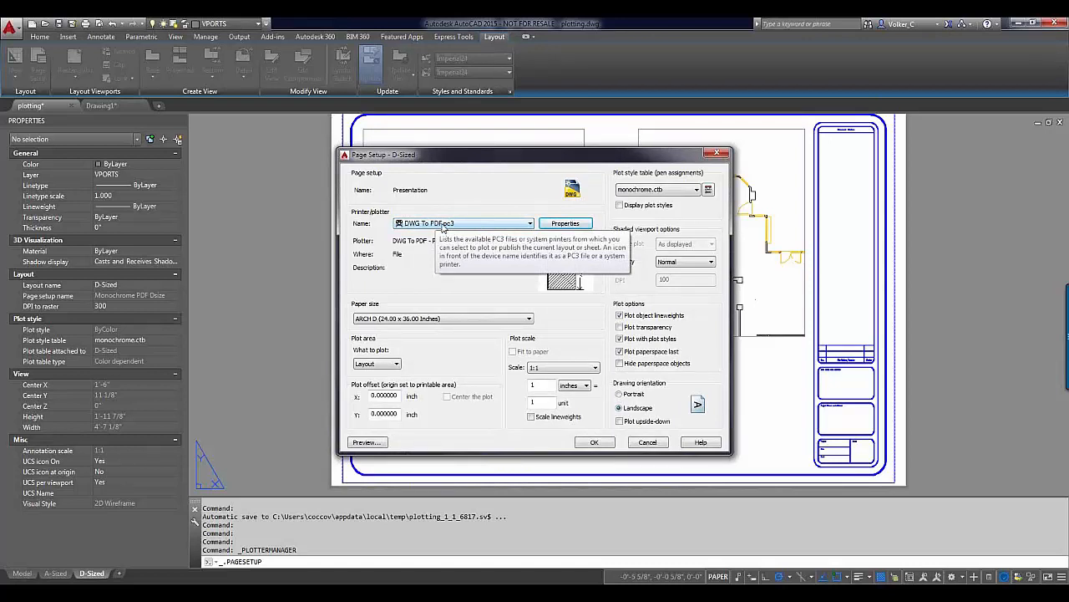
click(485, 318)
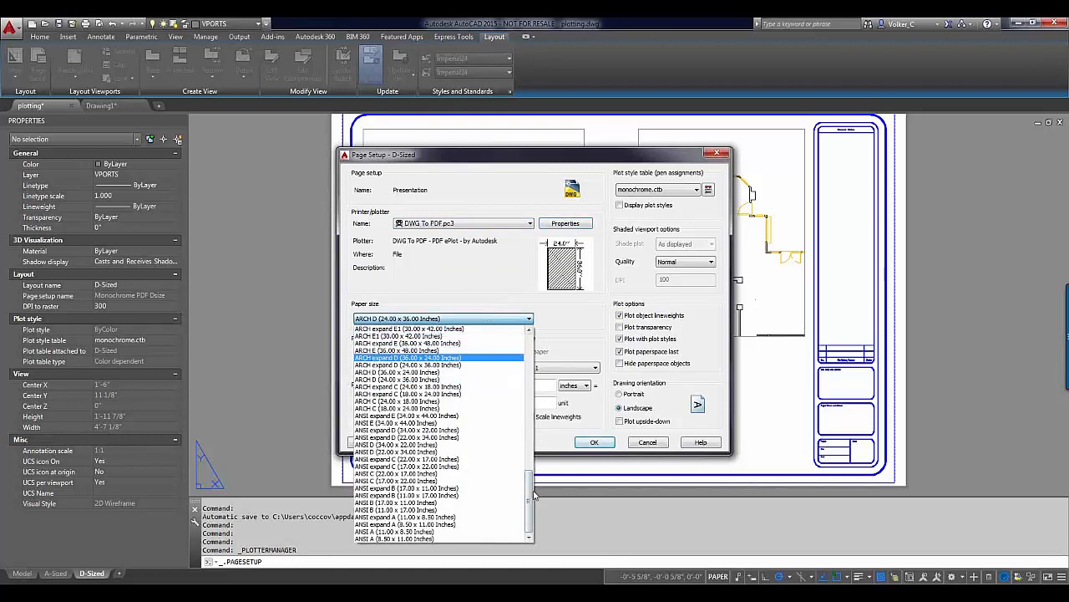
mouse_move(534, 496)
mouse_down()
mouse_move(548, 344)
mouse_move(532, 481)
mouse_up()
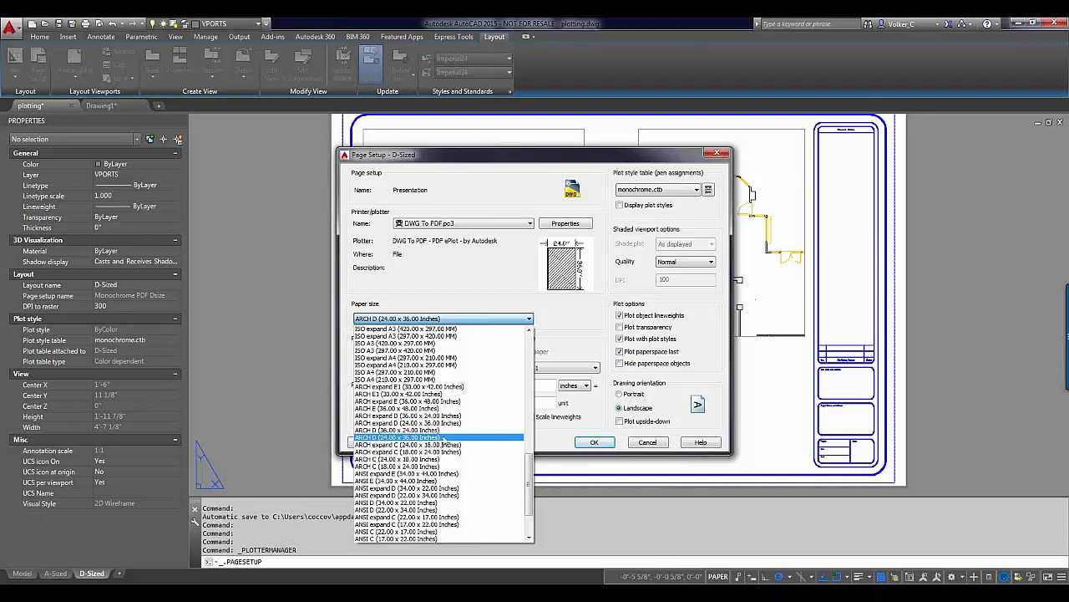
click(436, 274)
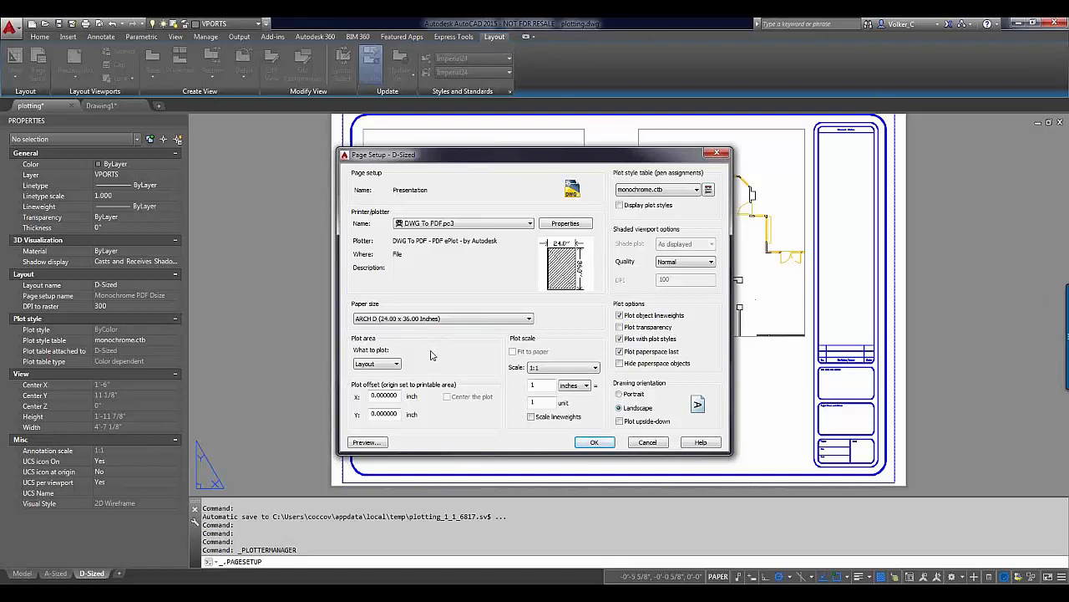
Set the plot area to Window and pick a window over the upper-left part of the floor plan in the left viewport.
click(389, 366)
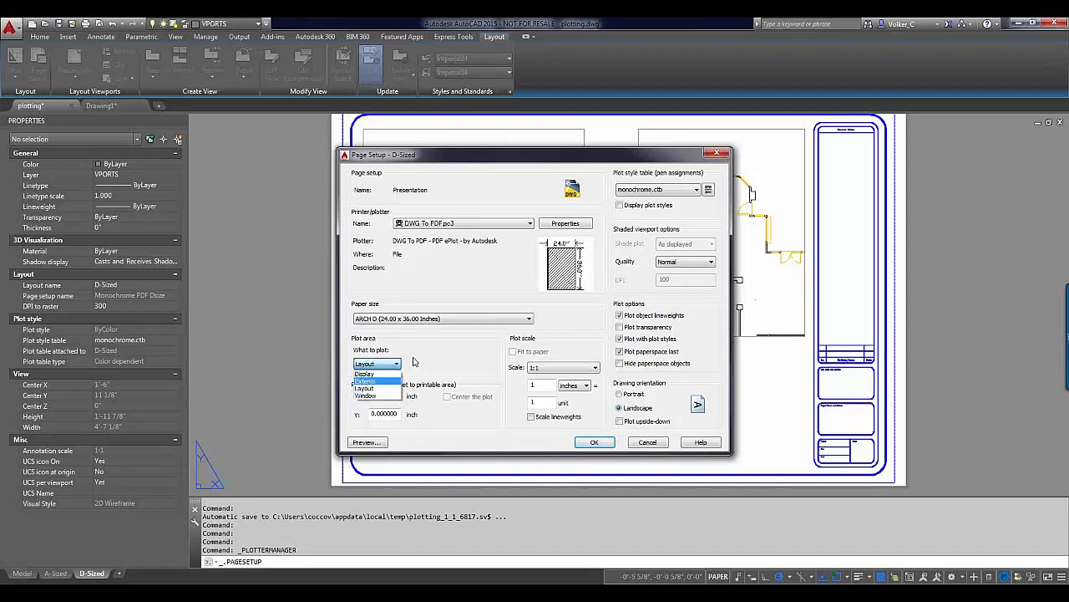
click(378, 396)
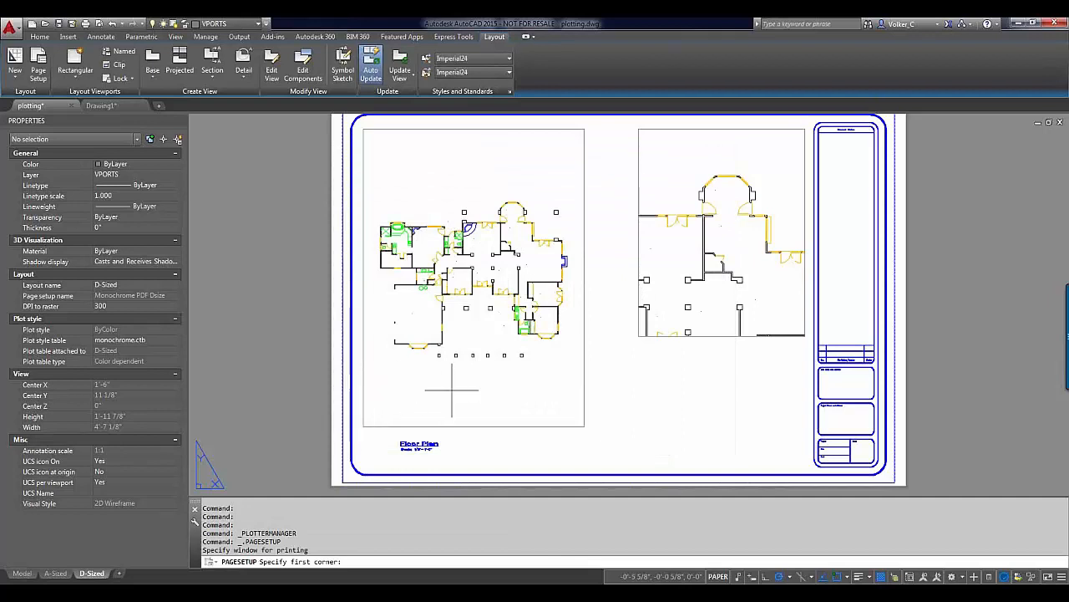
click(388, 211)
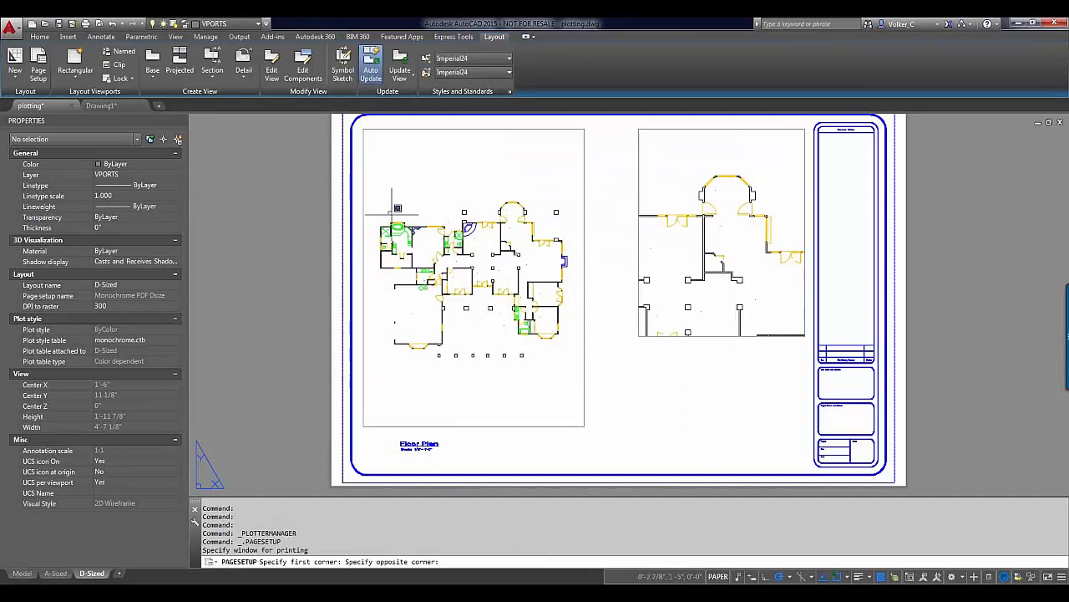
click(505, 301)
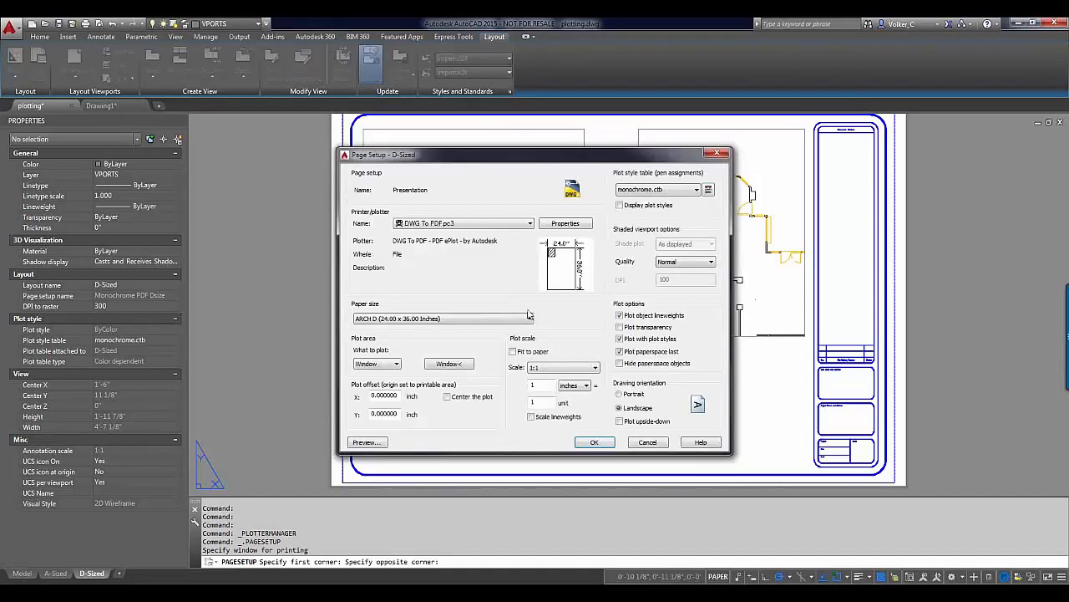
Set the plot area to Layout and the X plot offset to 0, and move the Page Setup dialog aside.
mouse_move(566, 273)
click(376, 364)
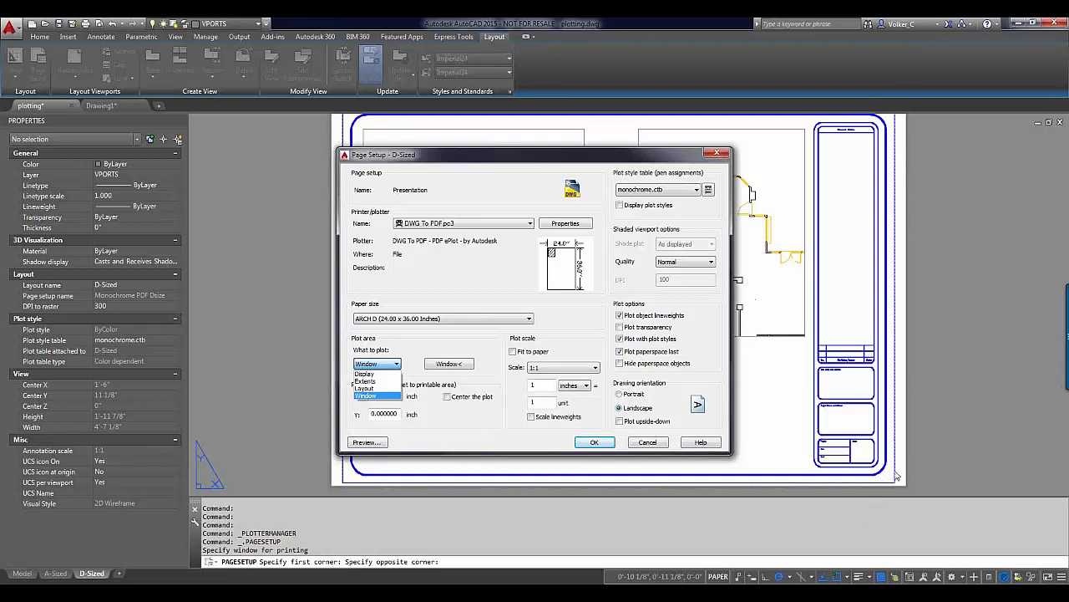
click(370, 389)
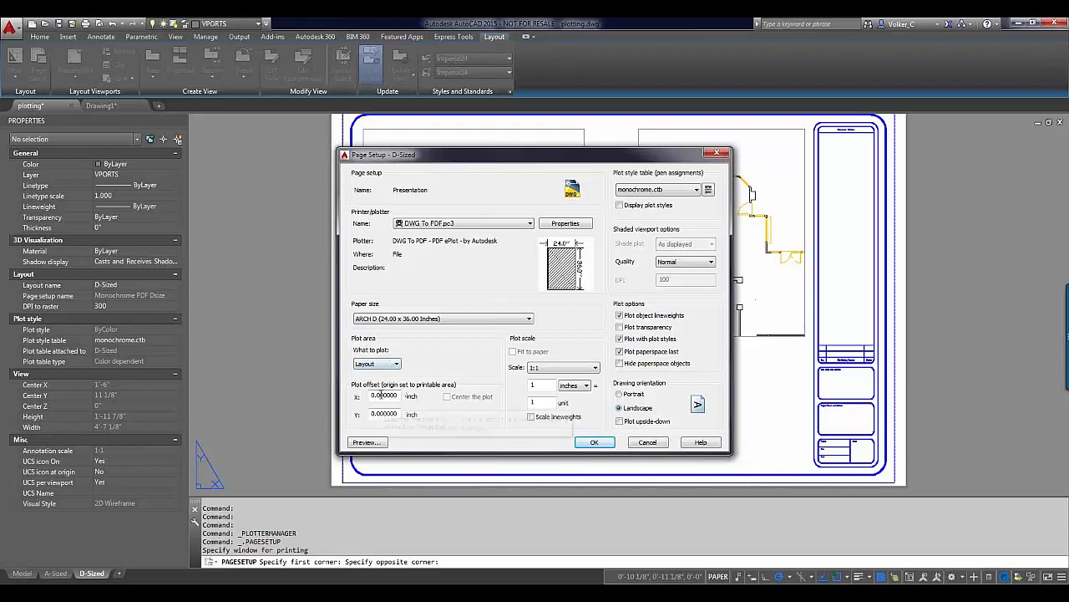
double_click(395, 396)
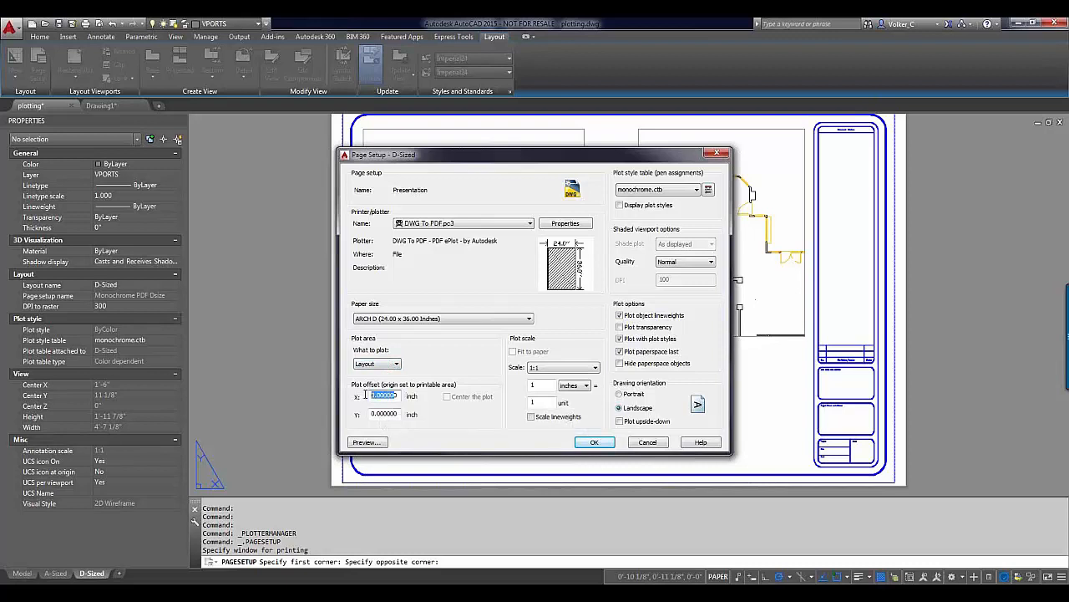
drag(400, 399, 363, 400)
key(BackSpace)
text(0)
drag(589, 157, 271, 295)
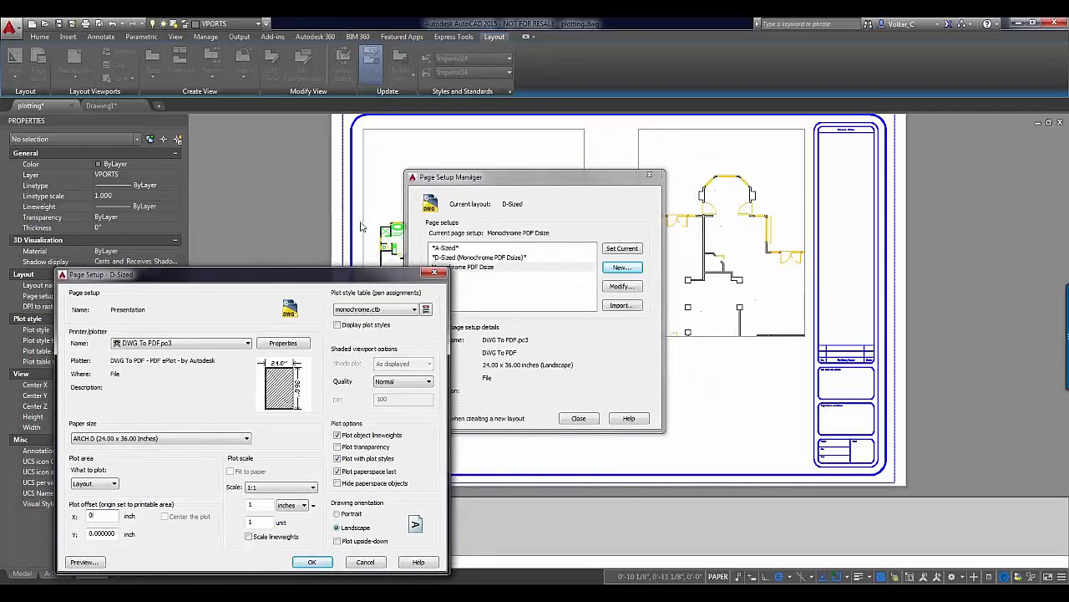
mouse_move(359, 275)
mouse_down()
mouse_move(517, 210)
mouse_move(781, 153)
mouse_up()
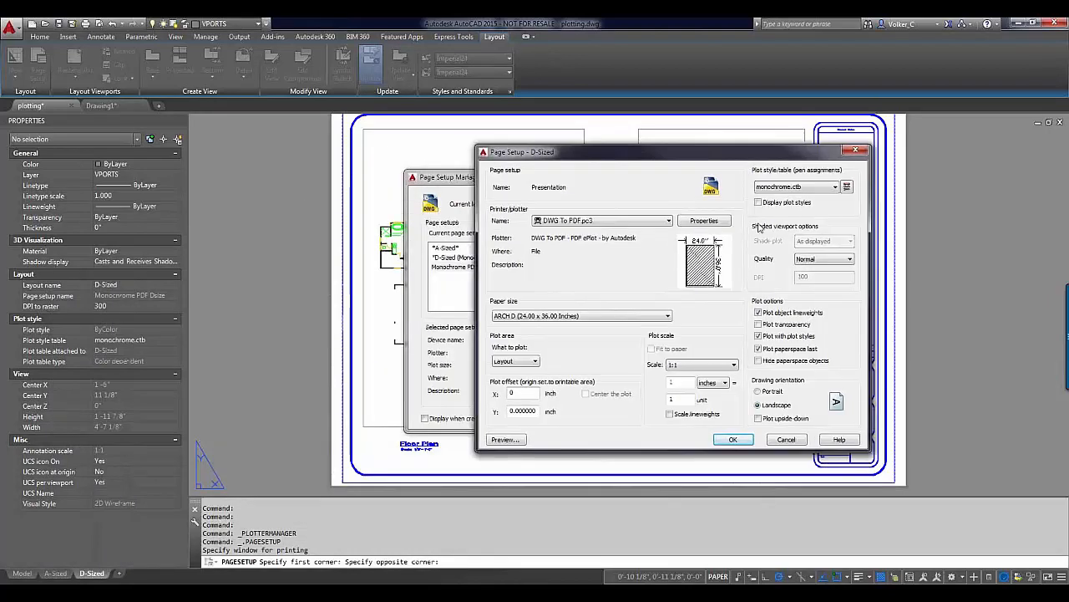
Try a plot scale of 1:2, and return the scale to 1:1.
click(736, 365)
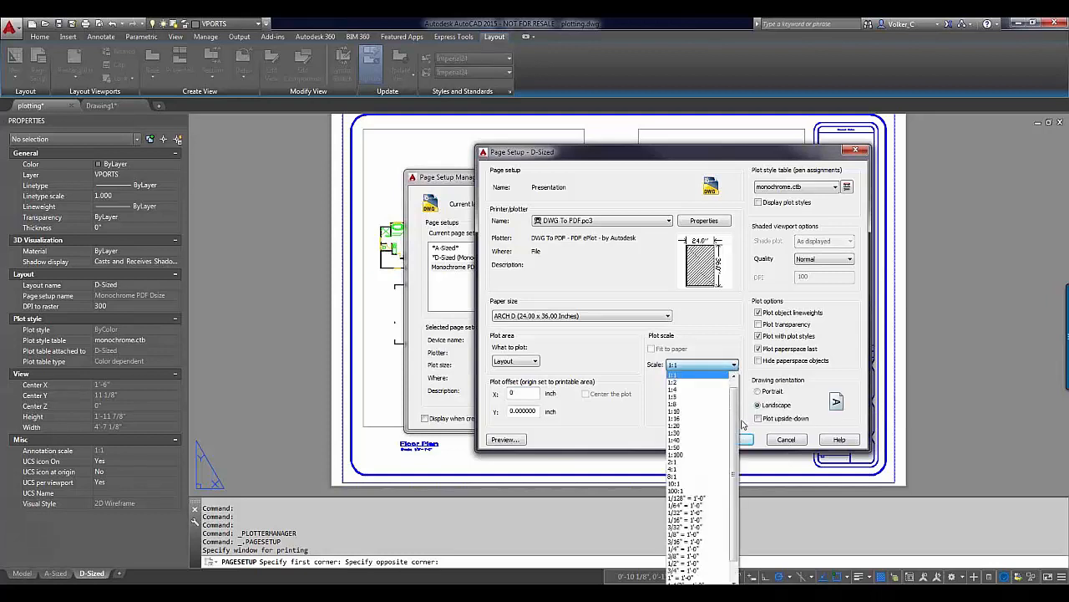
click(682, 382)
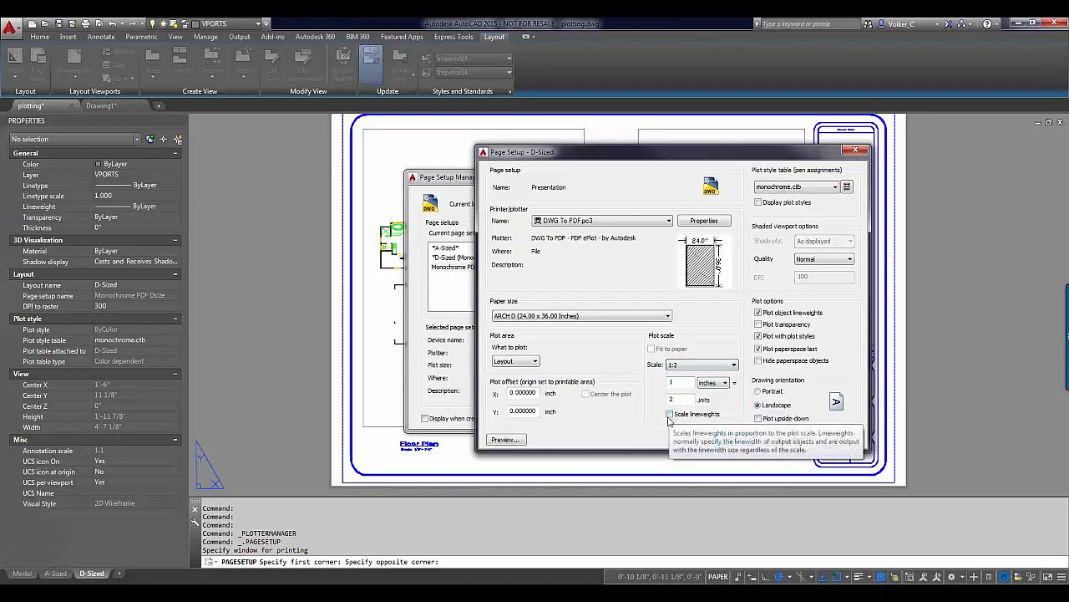
click(734, 365)
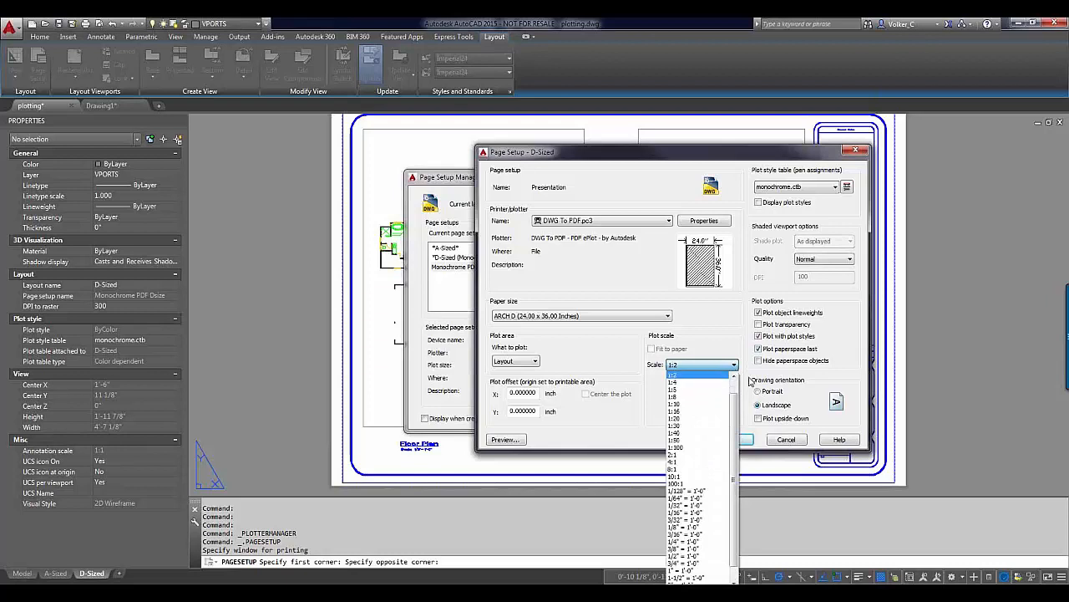
scroll(738, 388, up, 1)
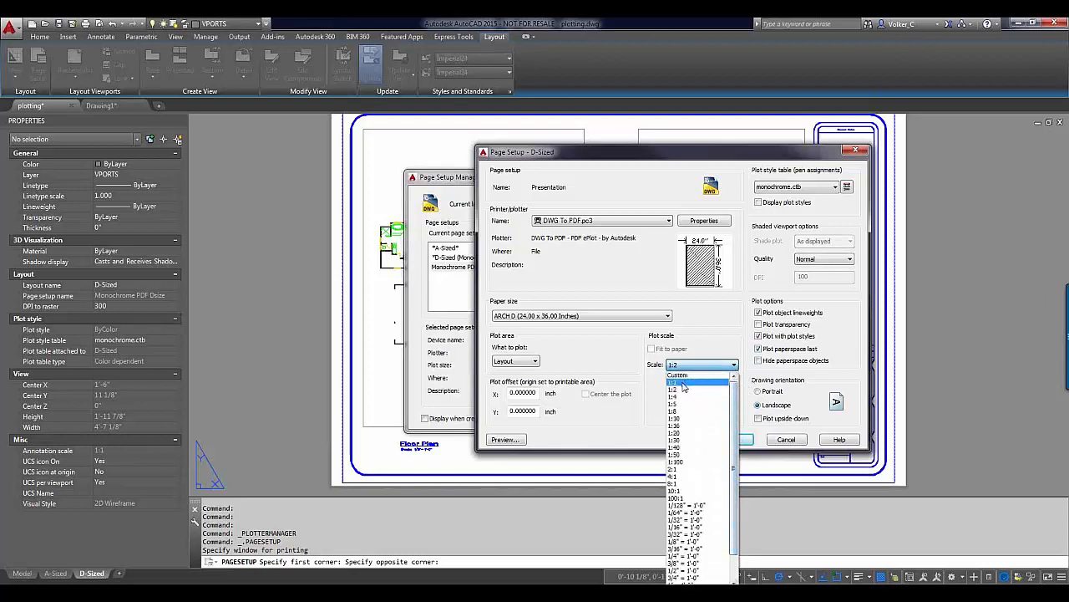
click(683, 377)
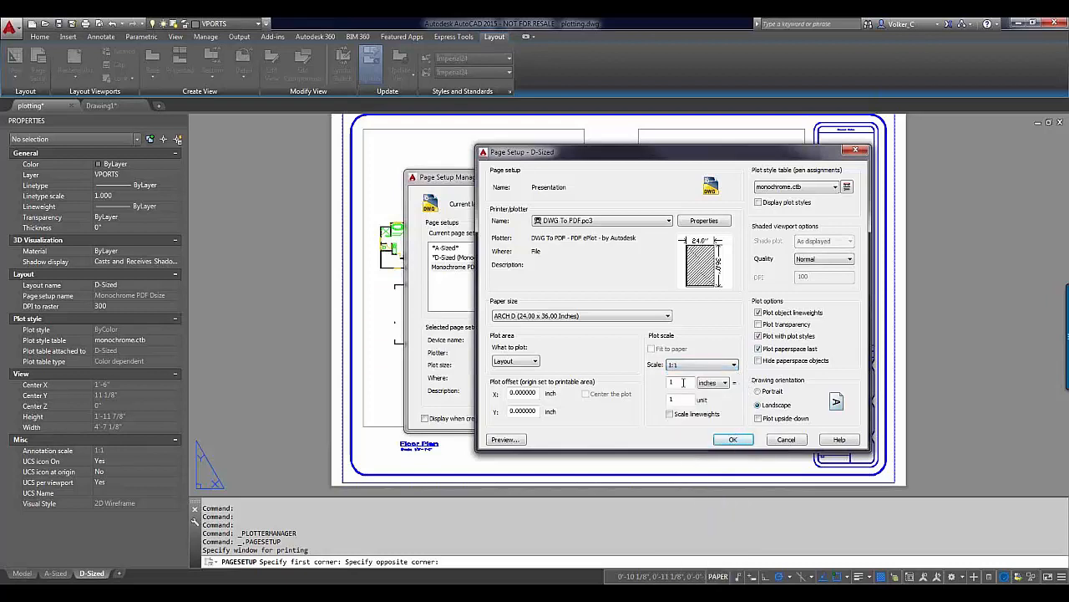
Try Extents as the plot area, and switch it back to Layout.
click(533, 361)
click(523, 381)
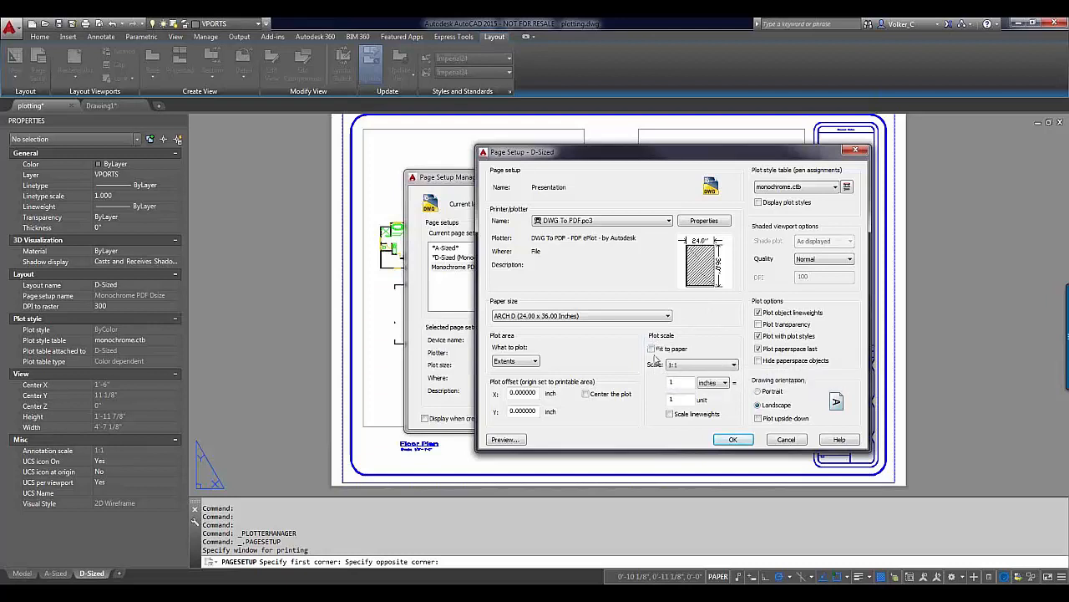
click(534, 362)
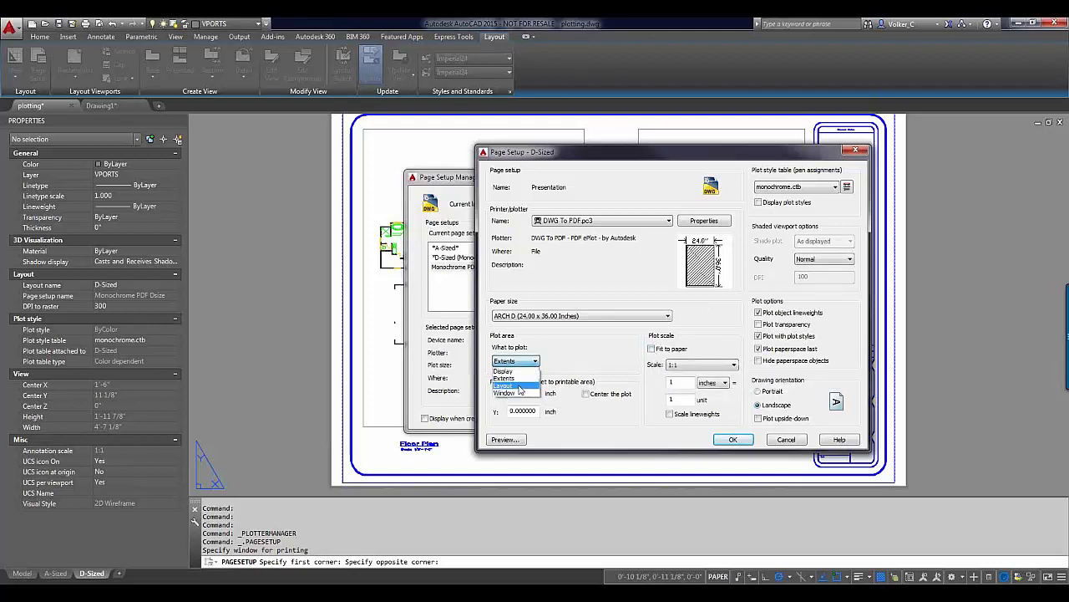
click(520, 386)
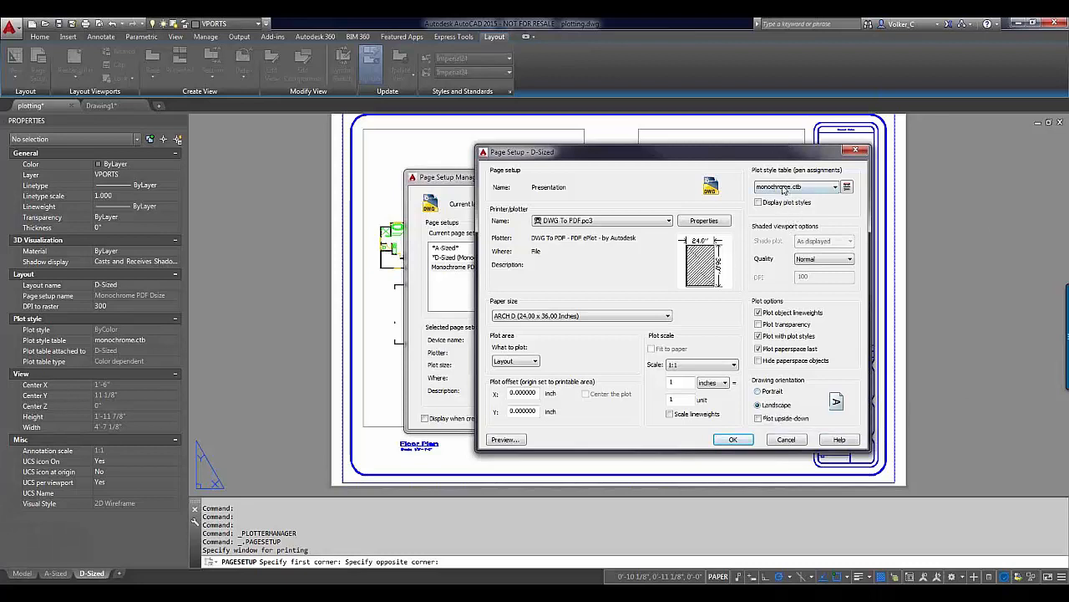
Preview the plot with the monochrome.ctb plot styles, and change the plot style table to acad.ctb.
click(500, 441)
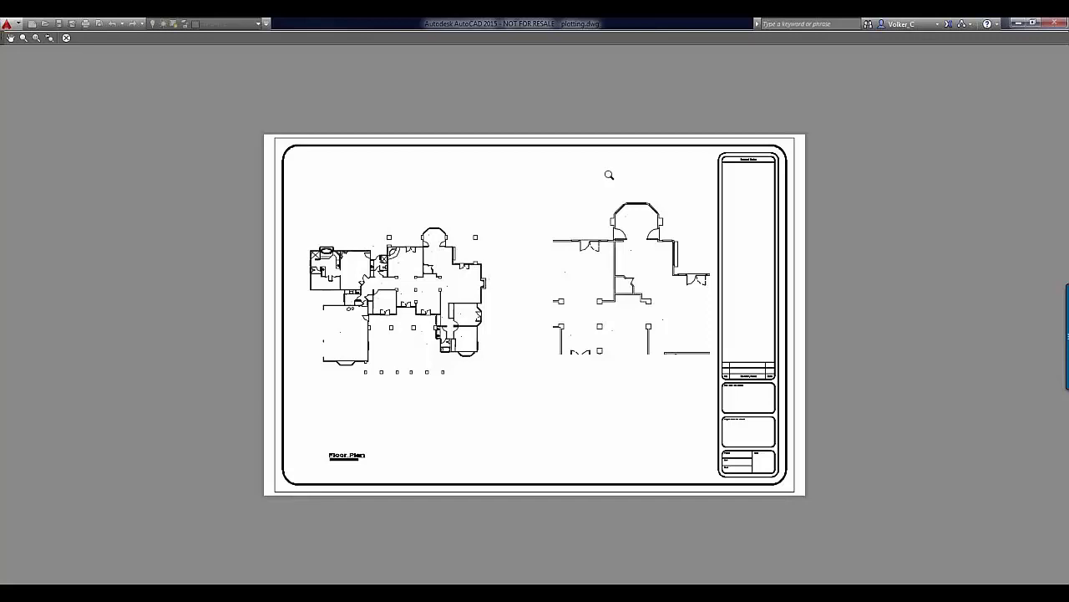
right_click(610, 175)
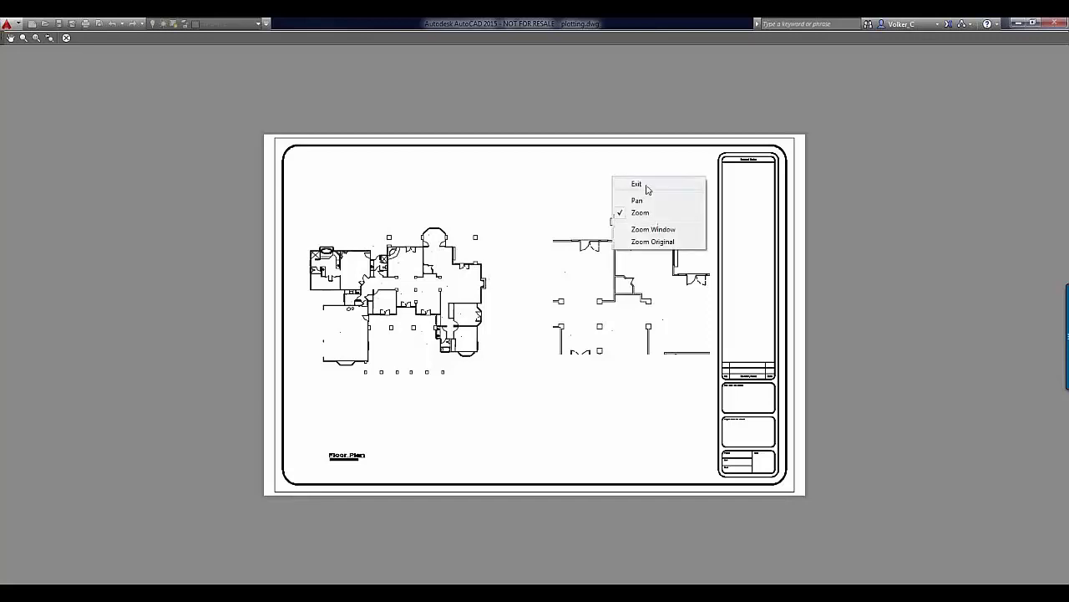
click(636, 185)
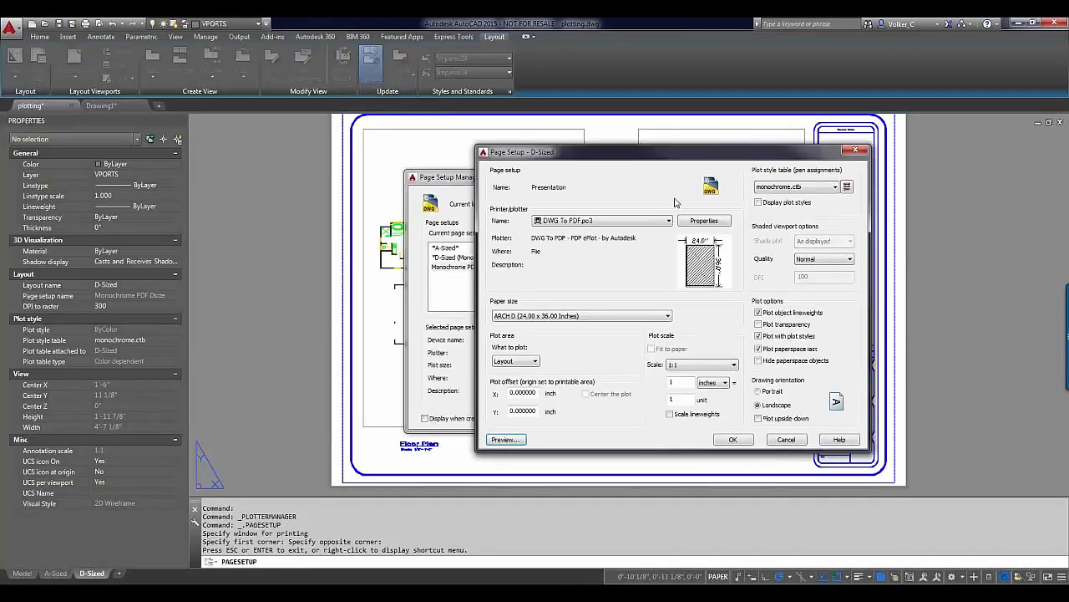
click(835, 188)
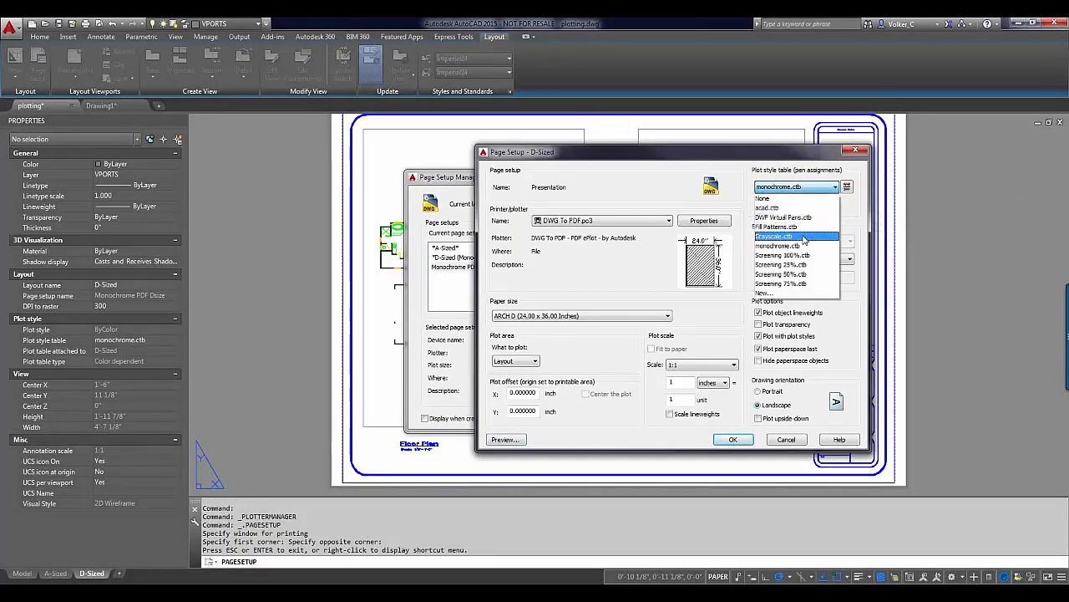
click(766, 208)
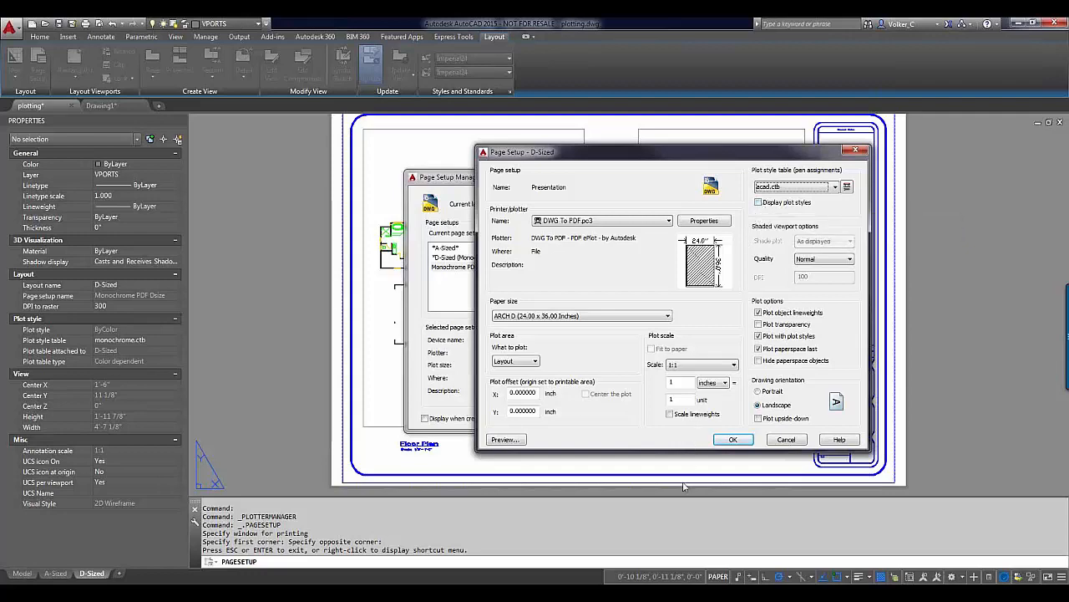
Preview the plot with the acad.ctb plot styles, and save the Presentation page setup, closing the Page Setup Manager.
click(503, 440)
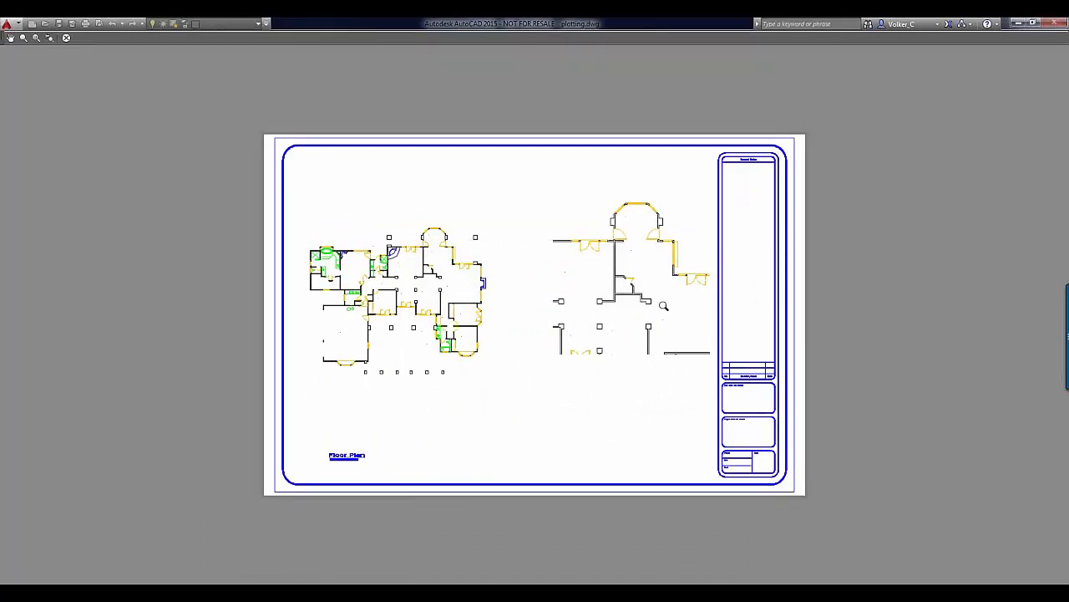
scroll(665, 306, up, 8)
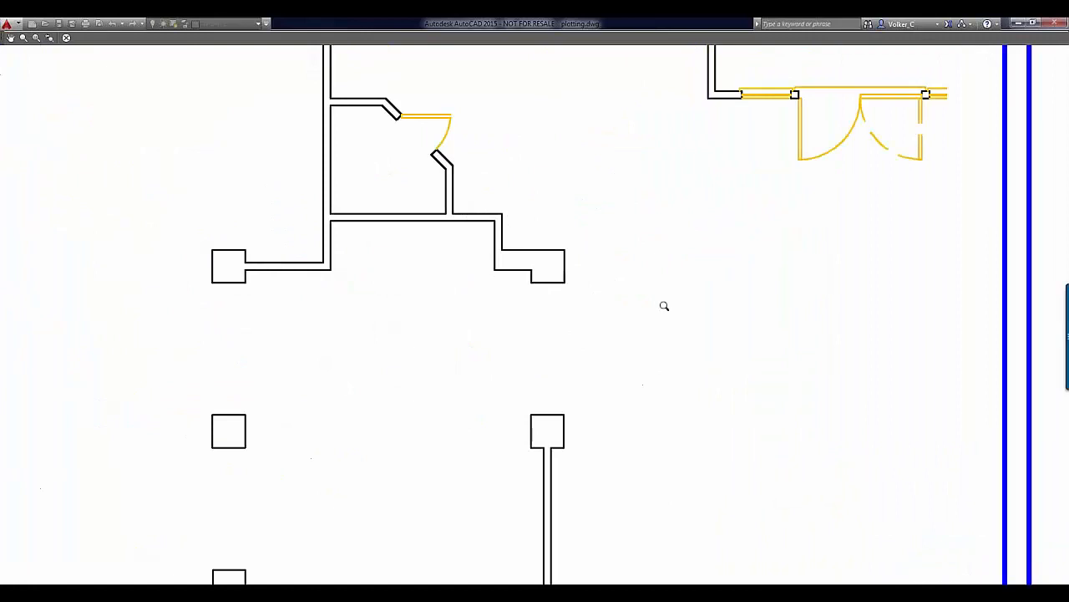
scroll(664, 306, down, 8)
middle_drag(665, 306, 795, 301)
right_click(794, 302)
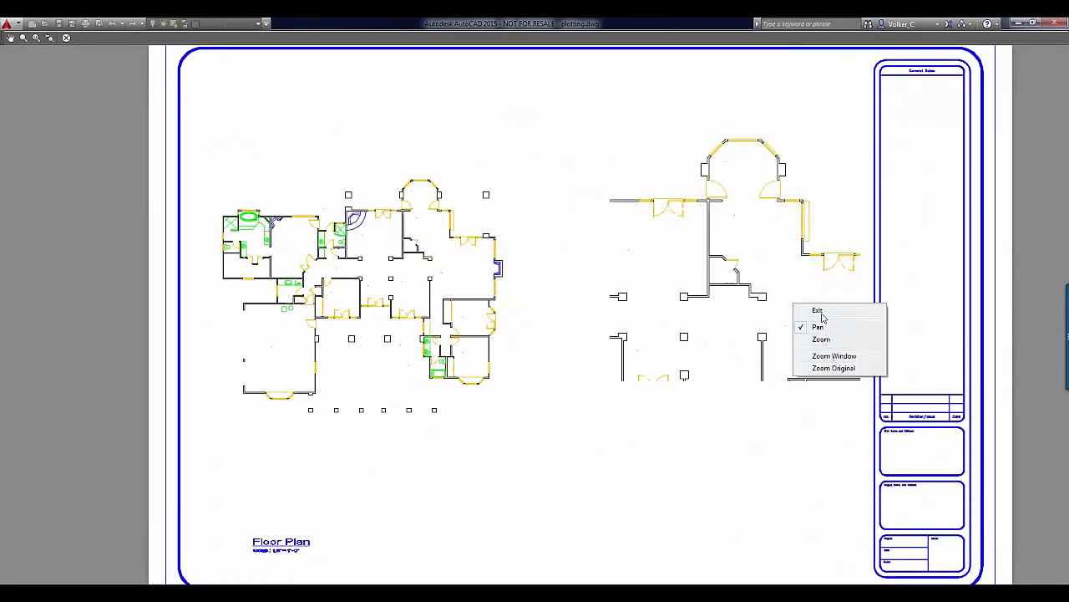
click(818, 311)
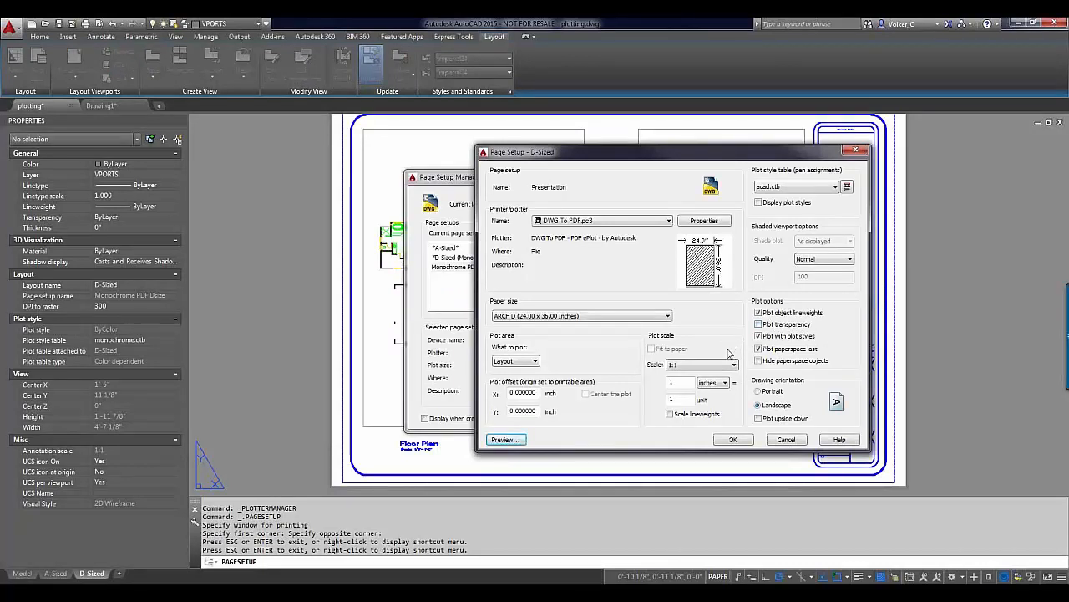
click(733, 440)
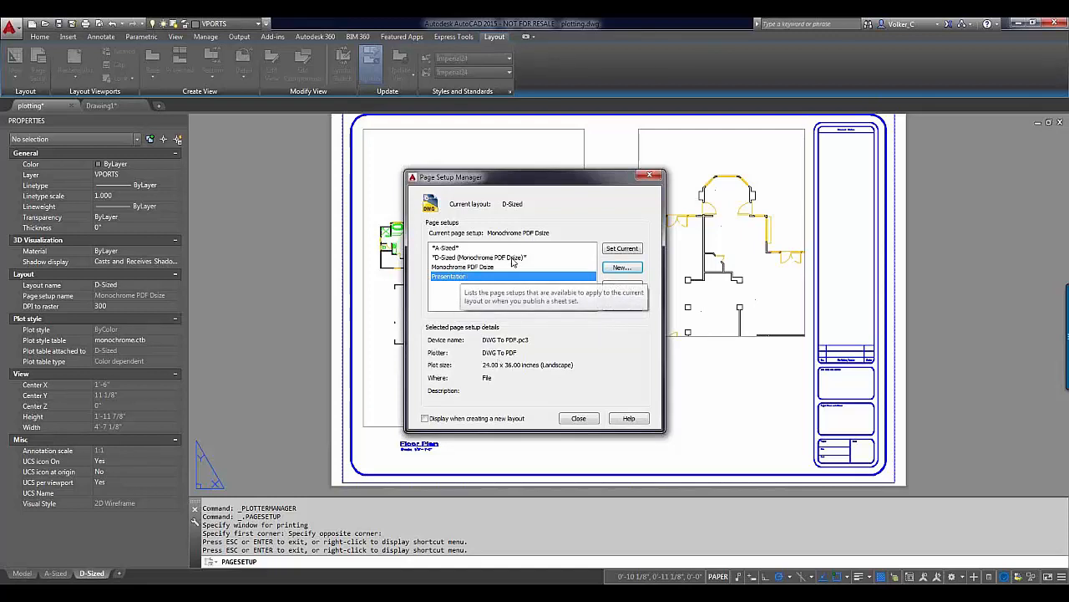
click(581, 418)
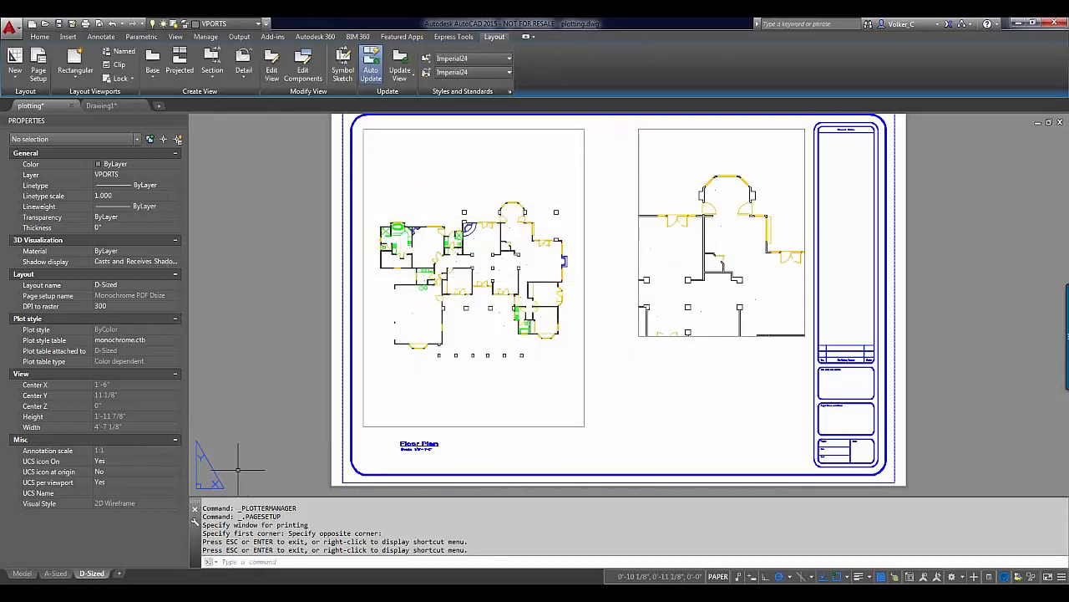
Create a copy of the D-Sized layout and place it at the end of the layouts.
right_click(97, 575)
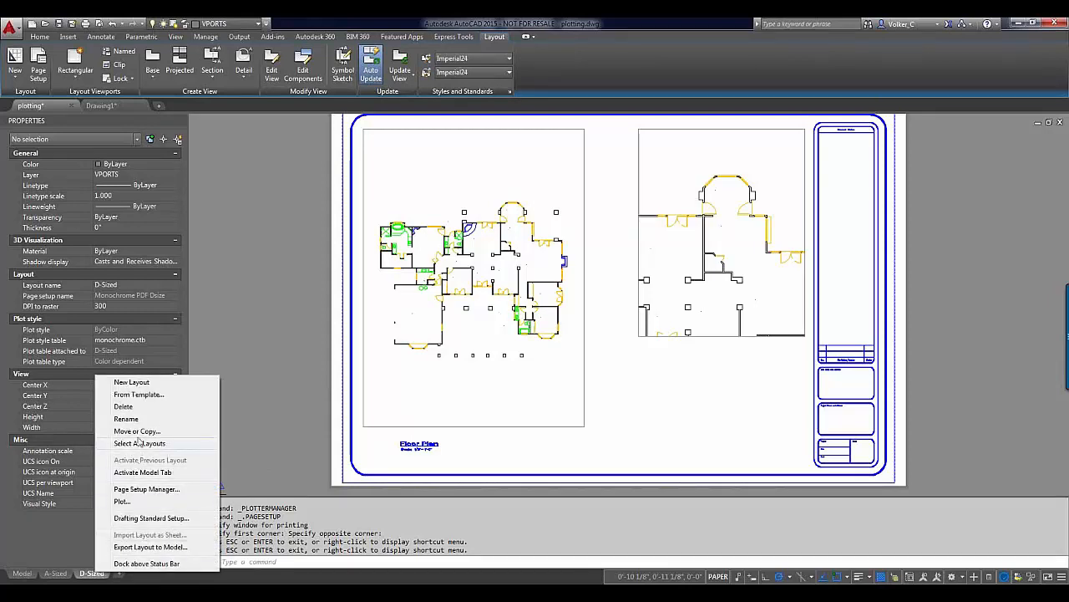
click(136, 431)
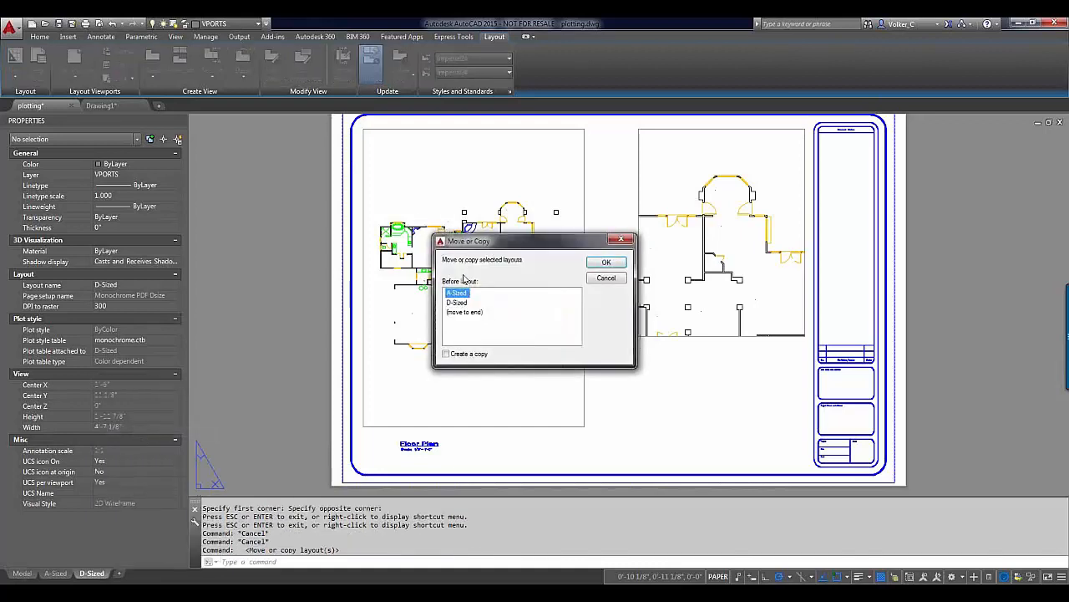
click(446, 354)
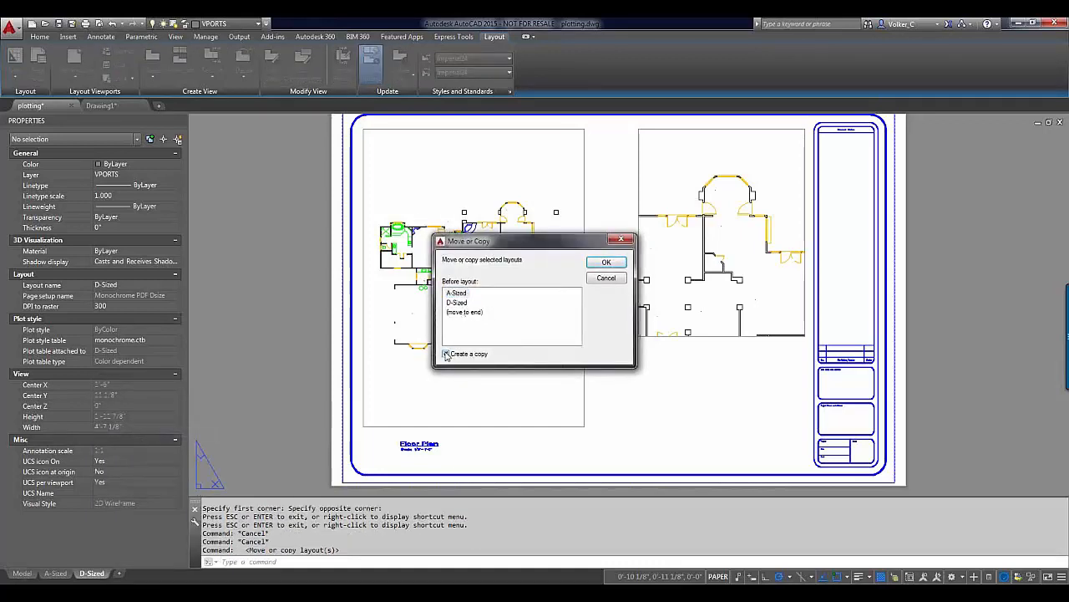
click(462, 311)
click(593, 265)
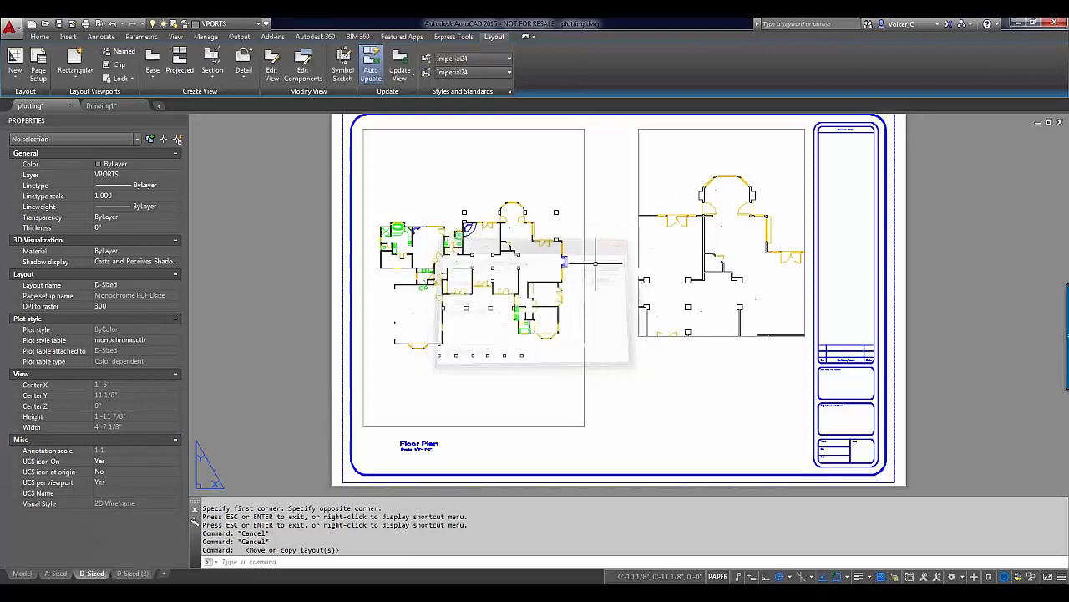
Rename the copied layout as D-Sized Presentation.
click(132, 573)
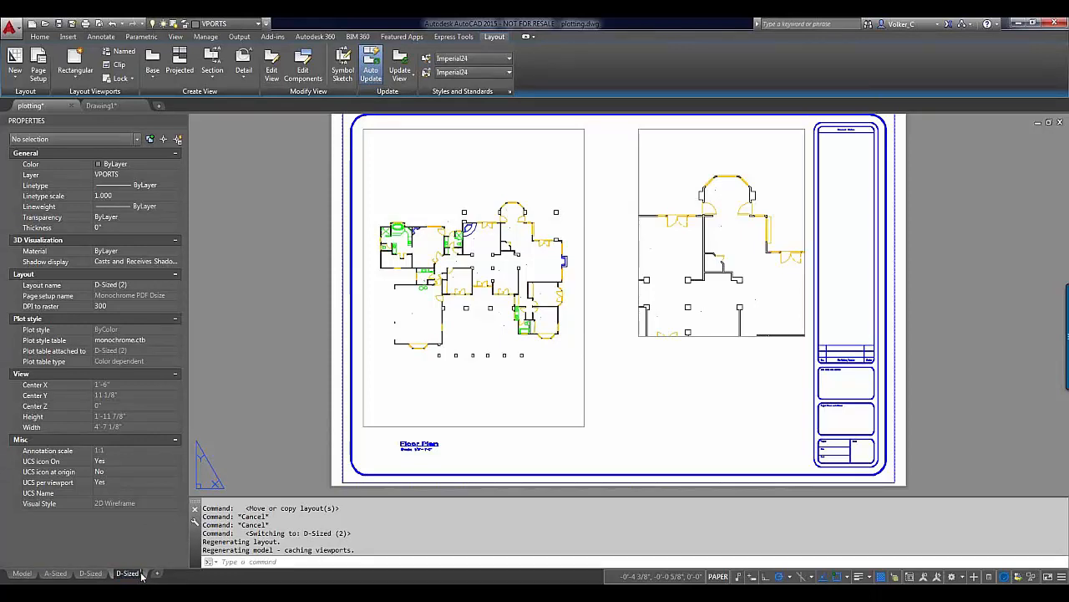
text(Horizontal Orien)
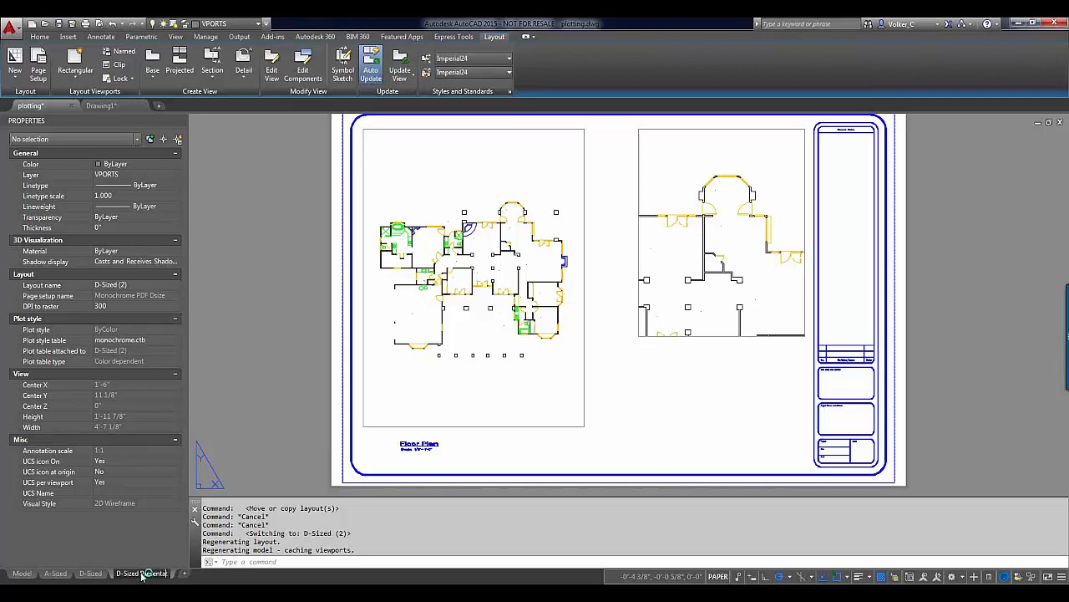
text(tation)
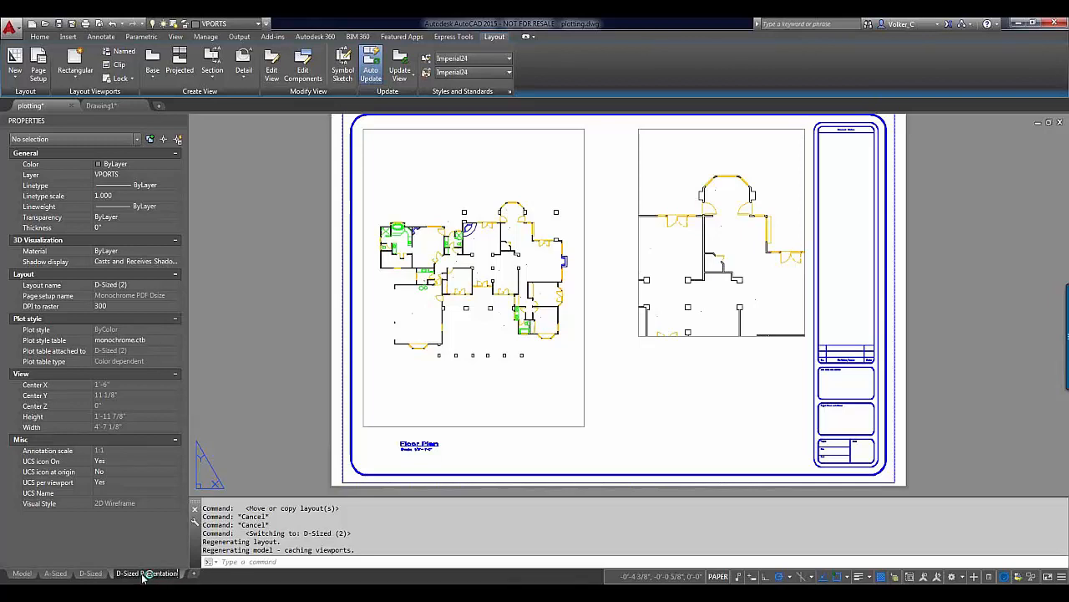
key(Return)
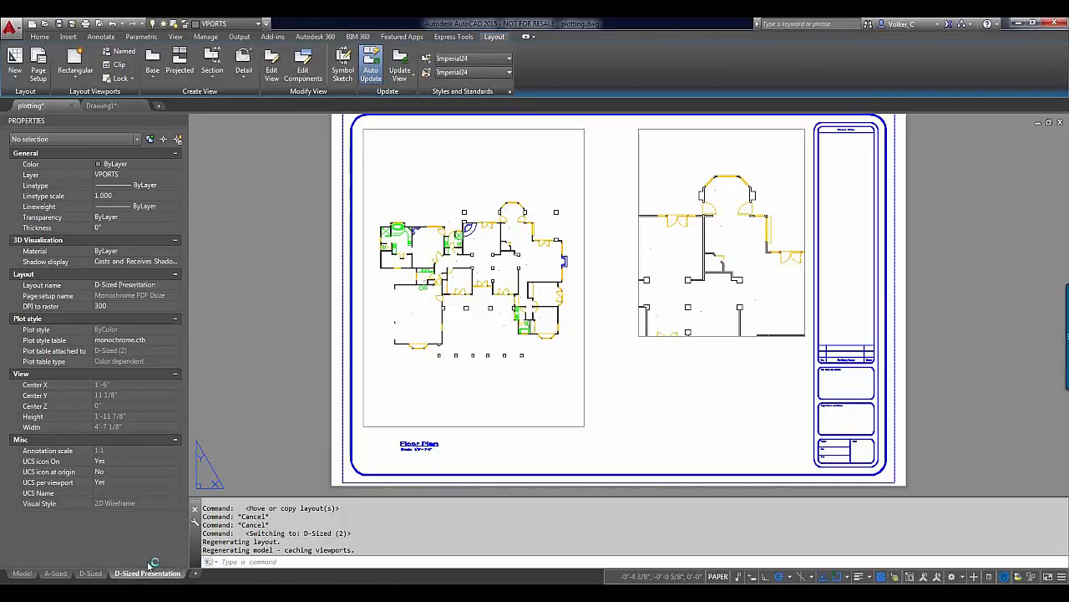
Set the Presentation page setup as current for the D-Sized Presentation layout and close the Page Setup Manager.
right_click(151, 573)
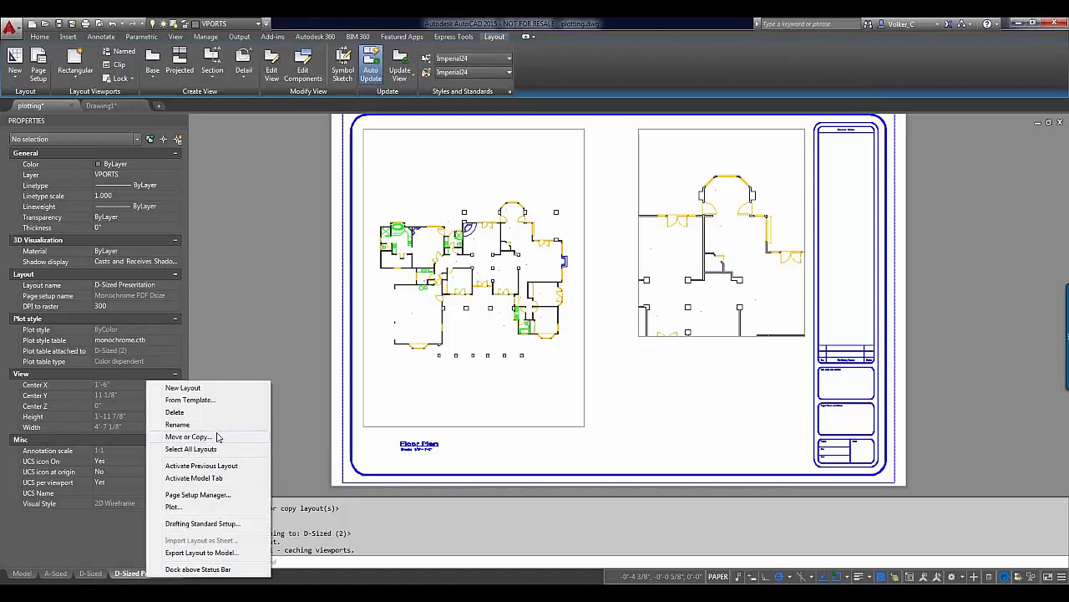
click(198, 495)
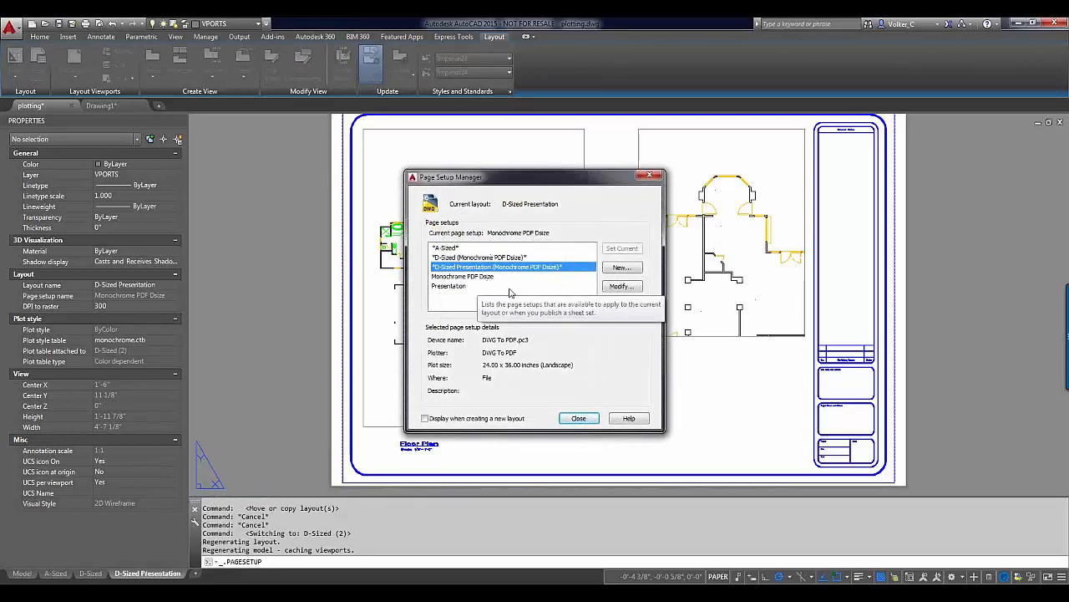
click(456, 289)
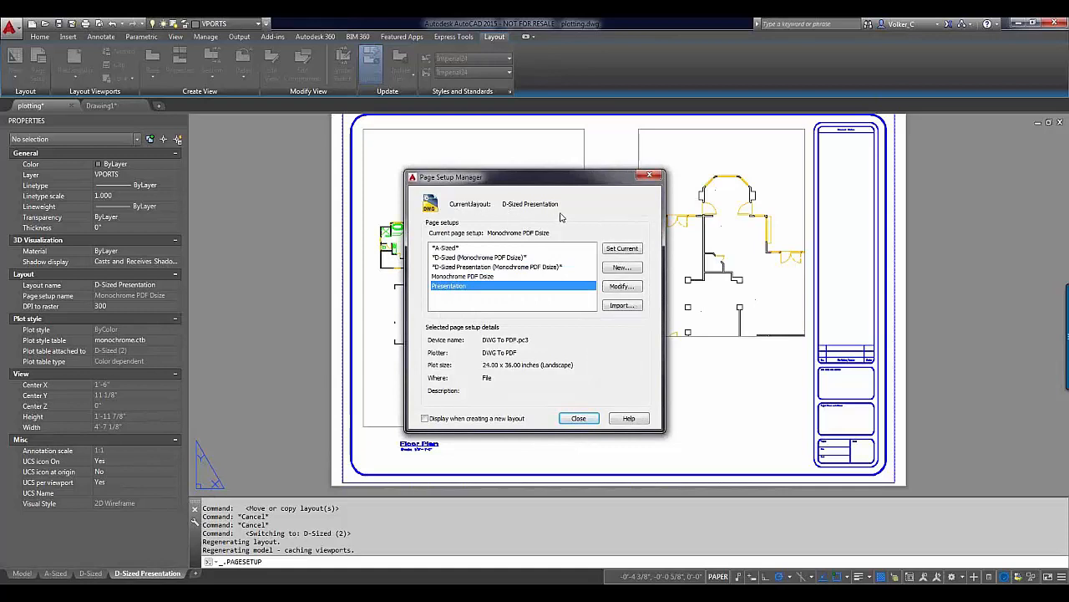
click(623, 250)
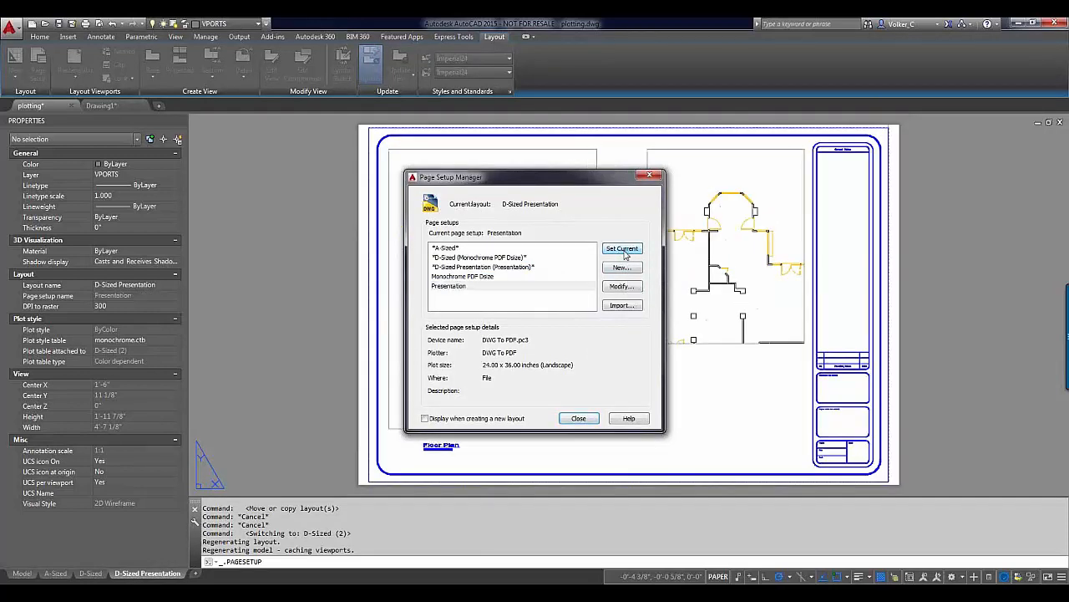
click(578, 418)
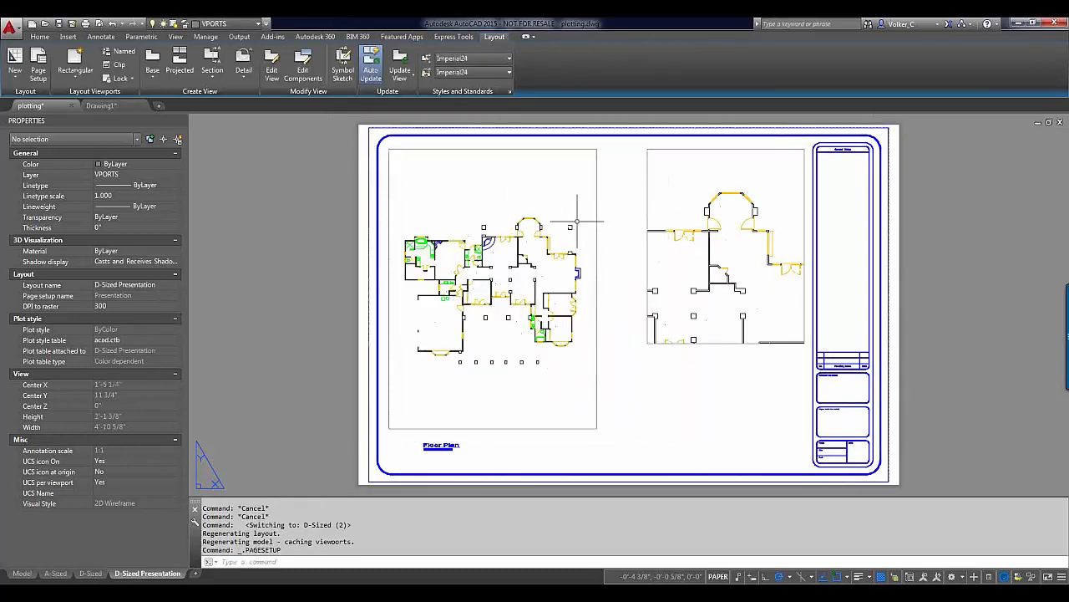
Switch to the D-Sized layout and turn on Display plot styles in the Monochrome PDF Dsize page setup.
click(90, 574)
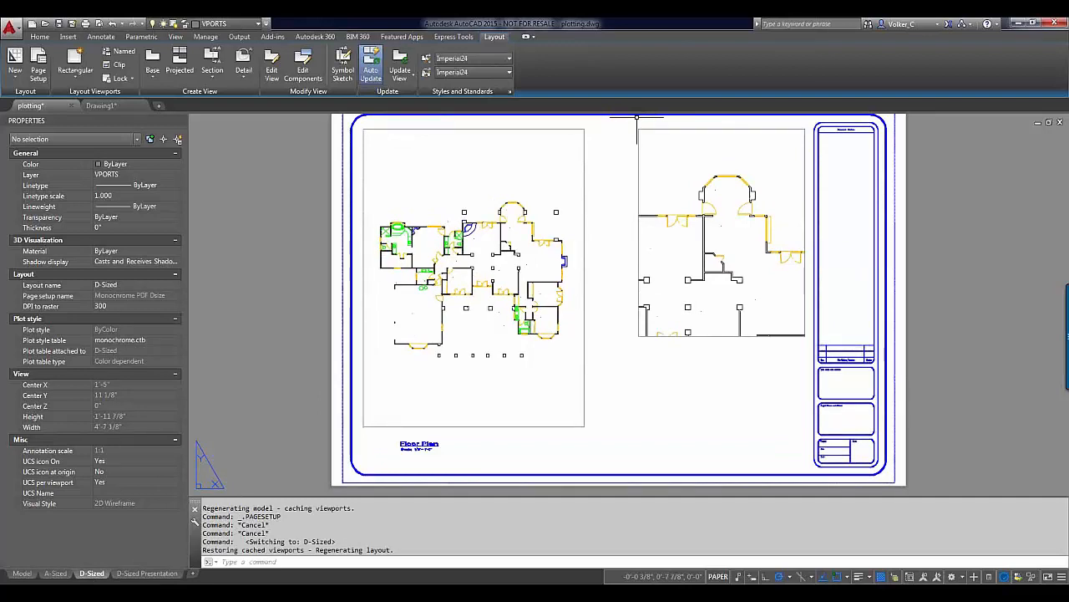
right_click(150, 573)
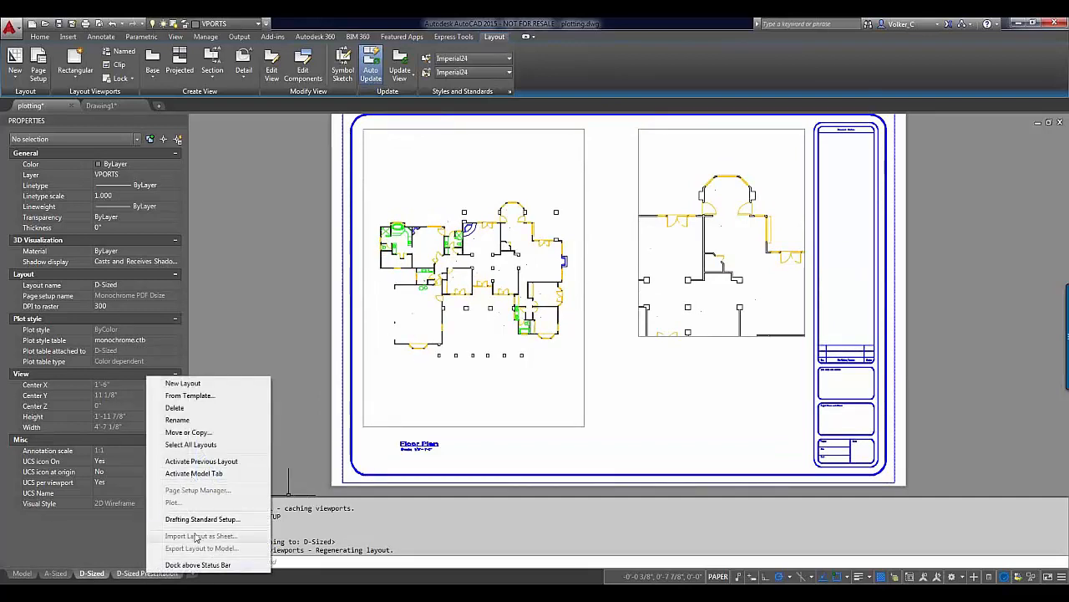
click(381, 525)
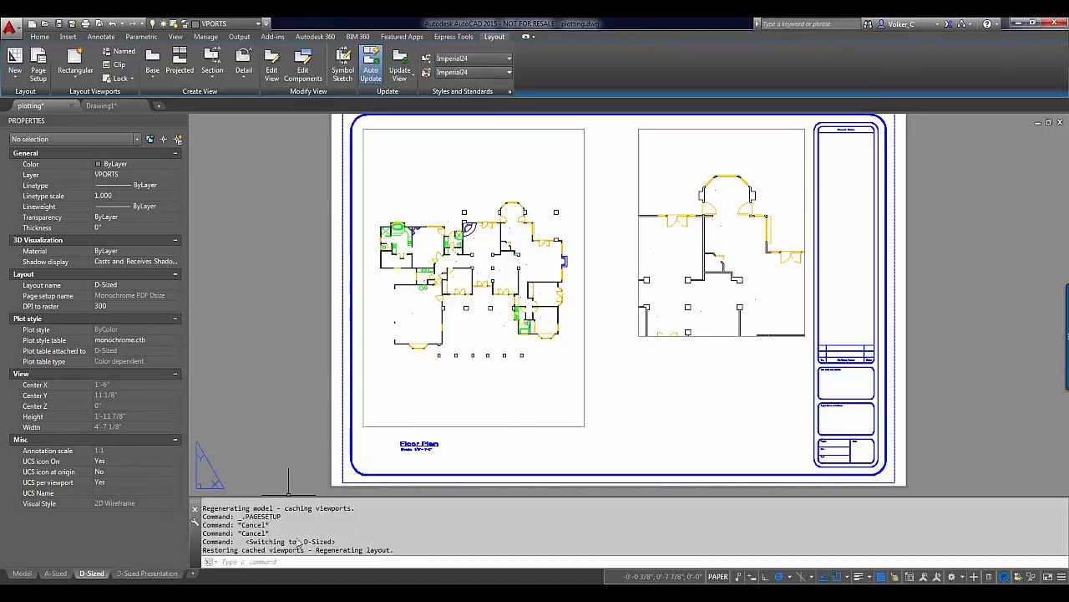
right_click(91, 575)
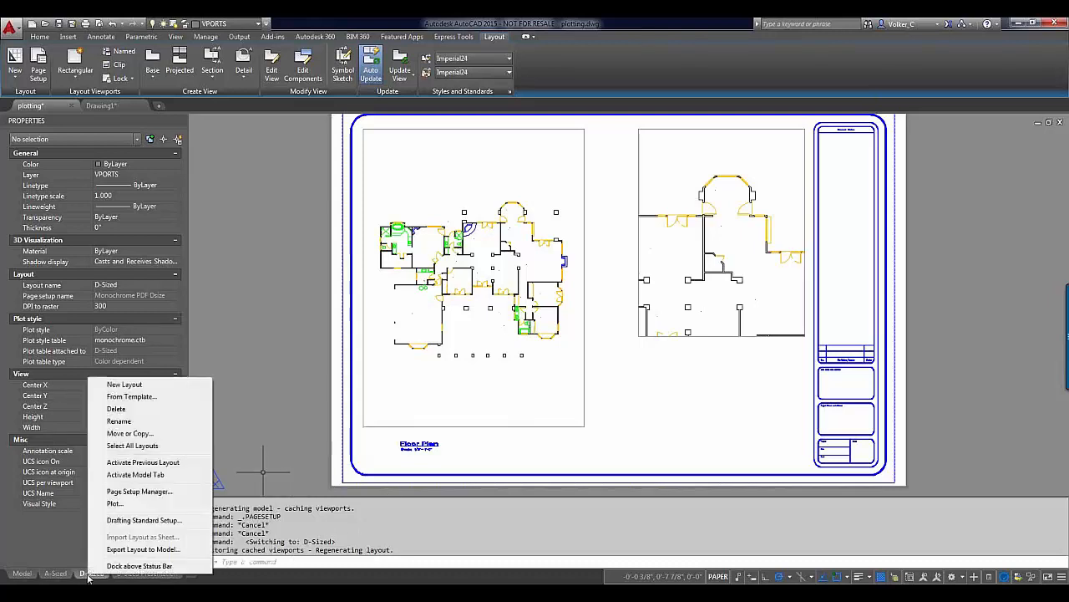
click(133, 491)
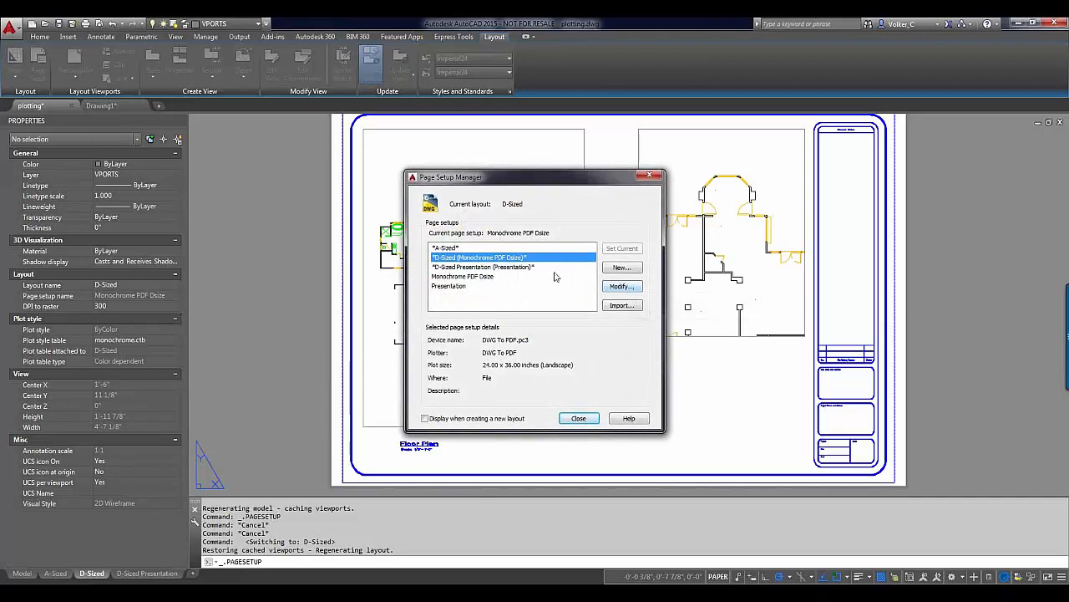
click(493, 277)
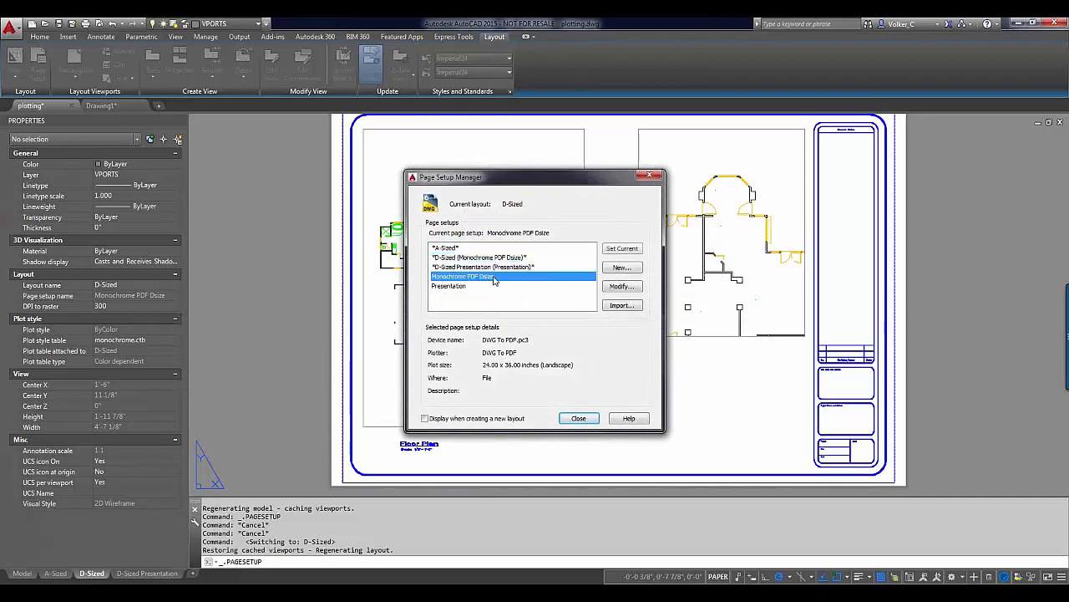
click(621, 286)
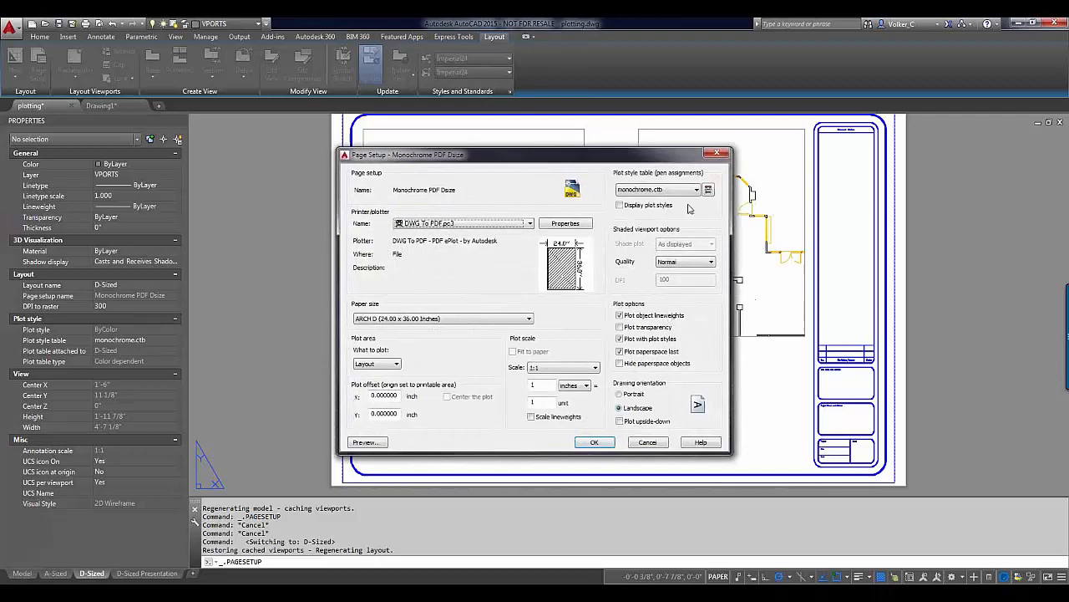
click(619, 205)
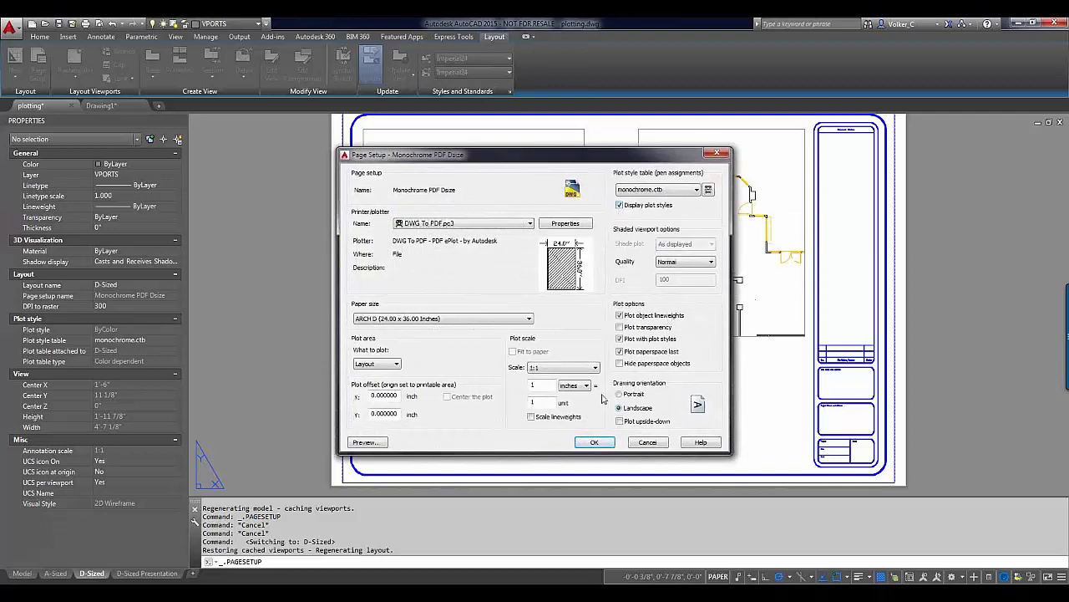
Save the edited page setup, update all layouts that reference it, and close the Page Setup Manager.
click(592, 441)
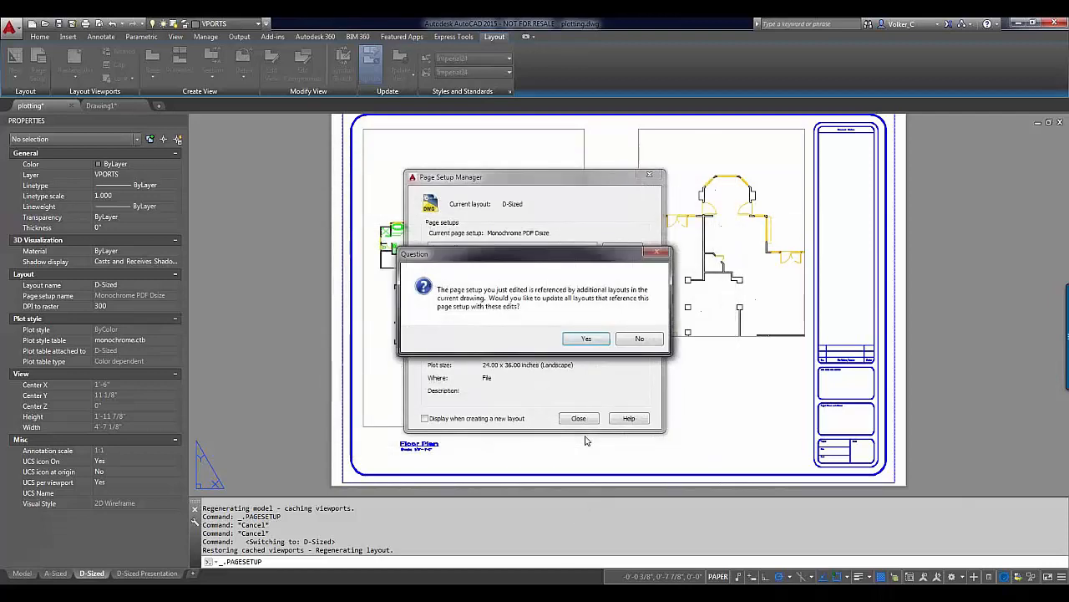
click(586, 339)
click(585, 340)
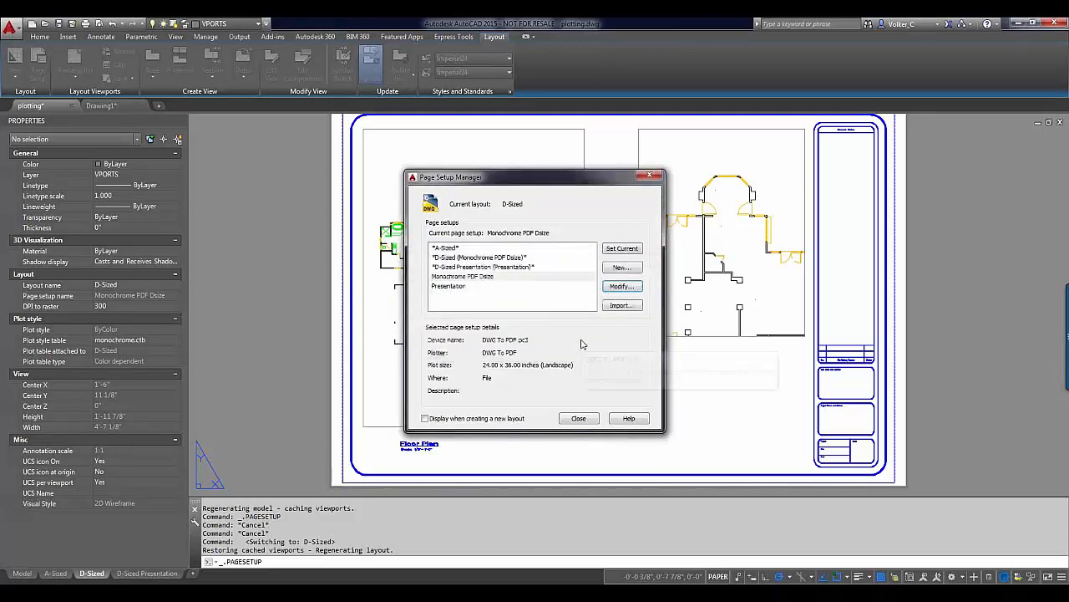
click(585, 421)
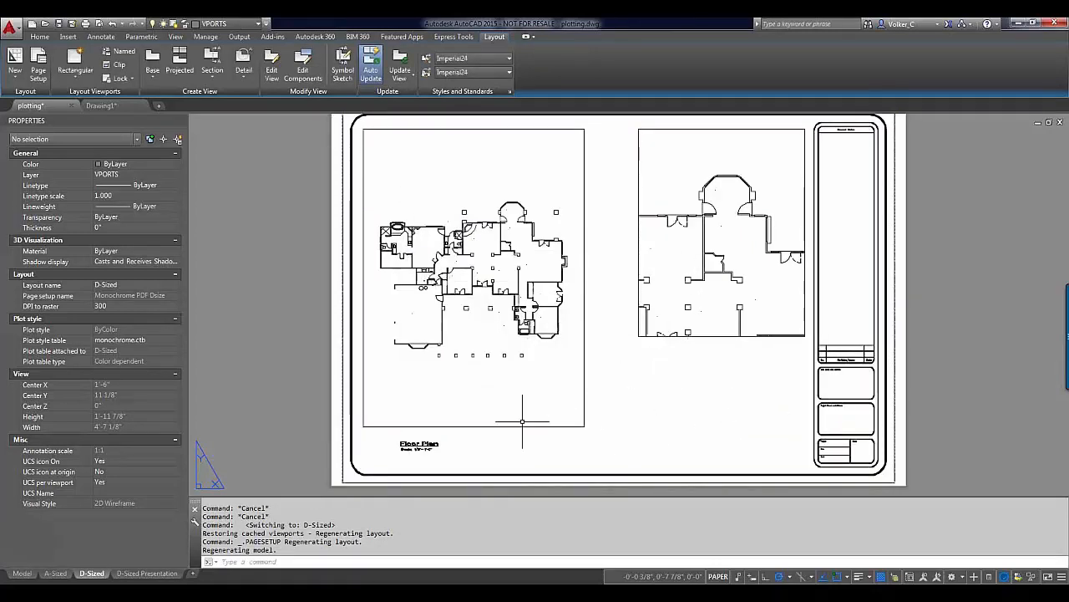
Open the D-Sized Presentation layout's page setup for modification and open its acad.ctb table in the Plot Style Table Editor, postponing the BitLocker request.
click(147, 573)
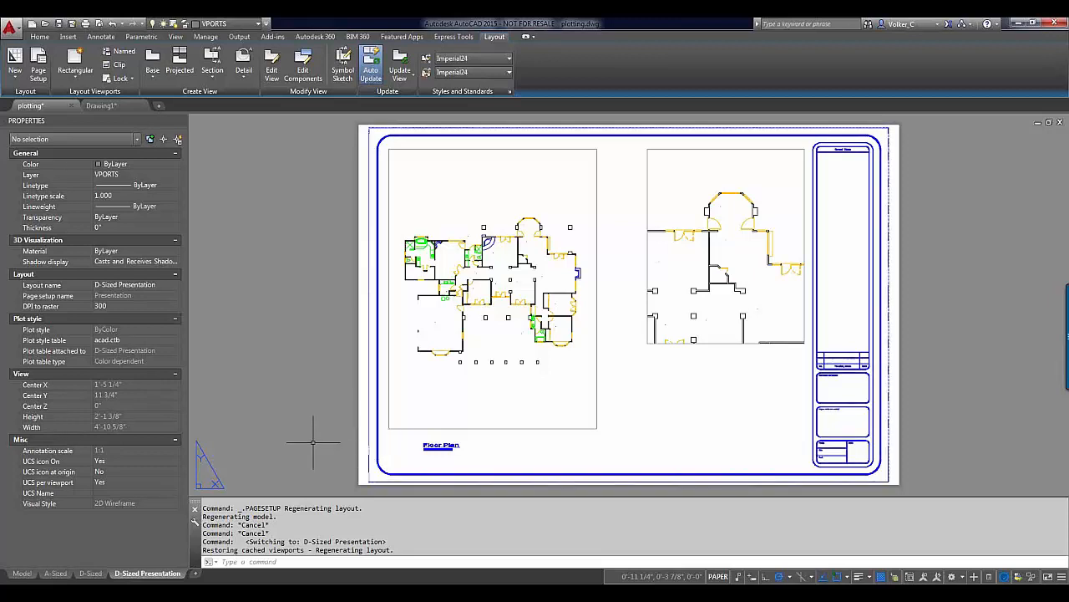
right_click(136, 574)
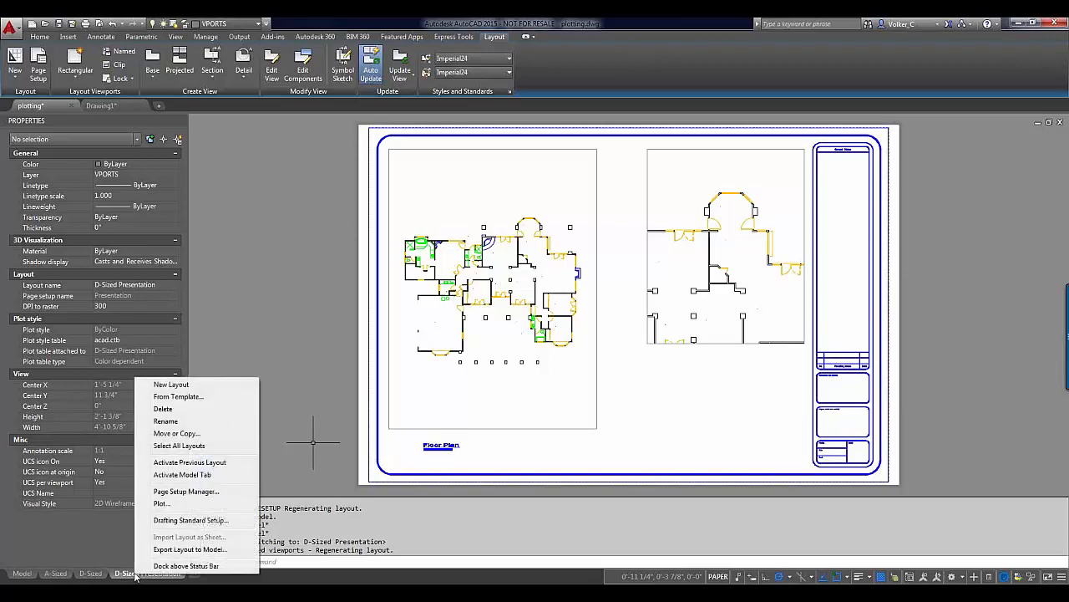
click(174, 491)
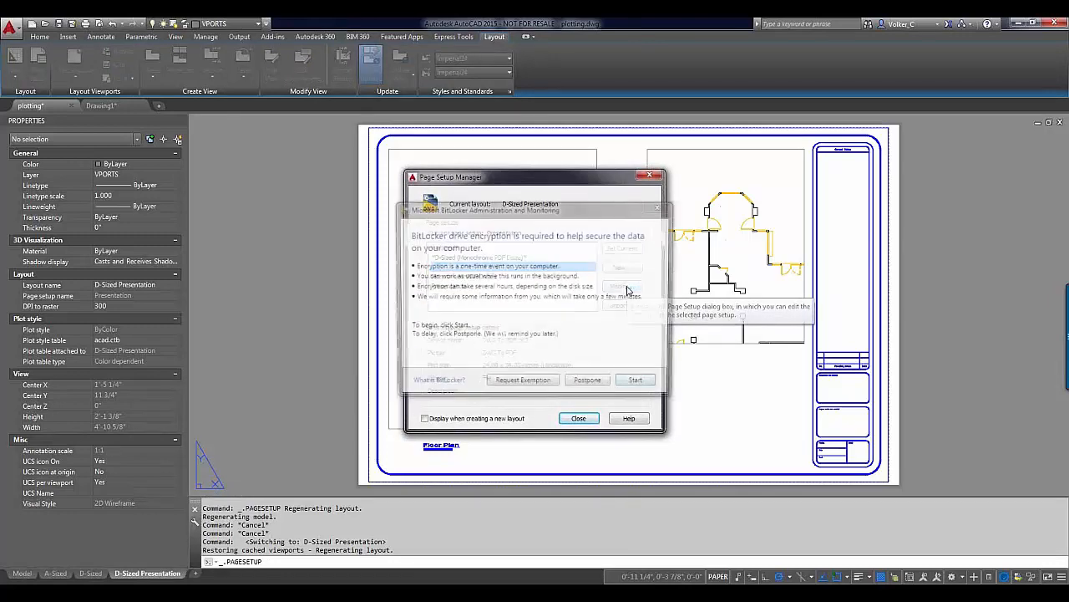
click(590, 384)
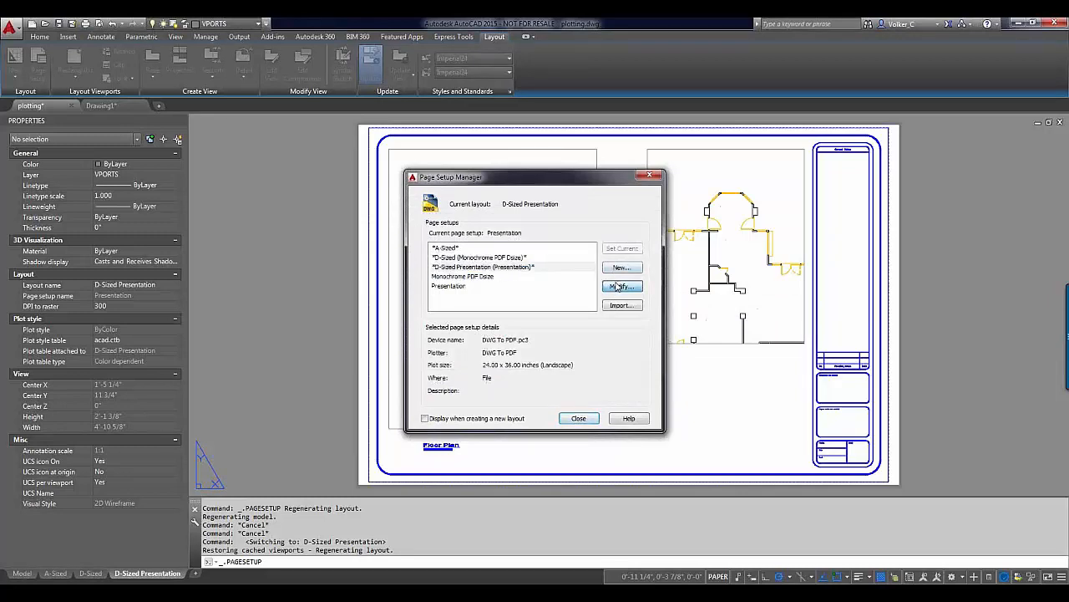
click(618, 286)
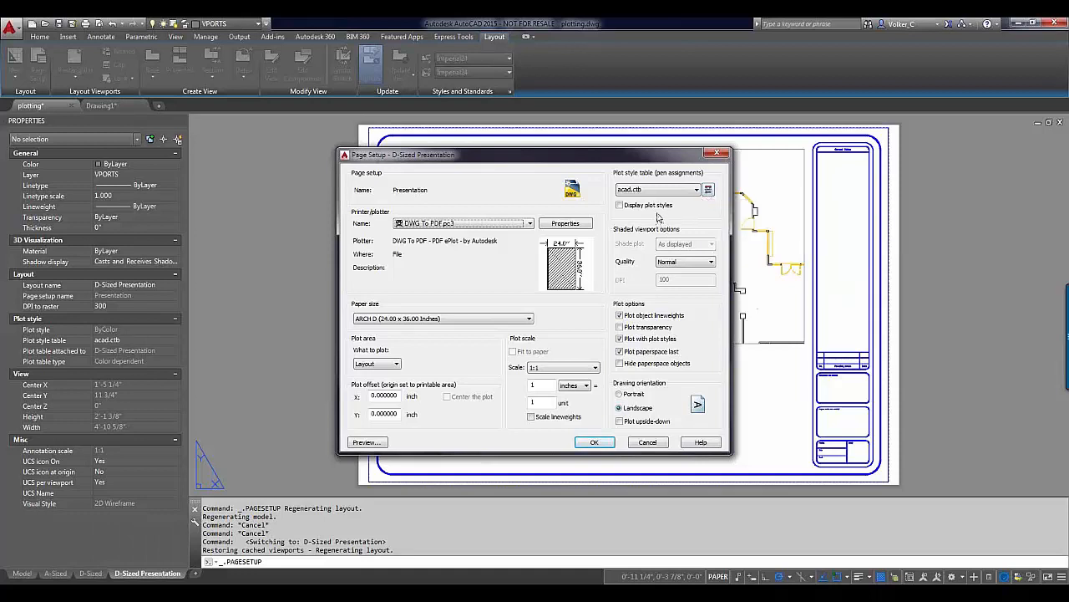
click(709, 191)
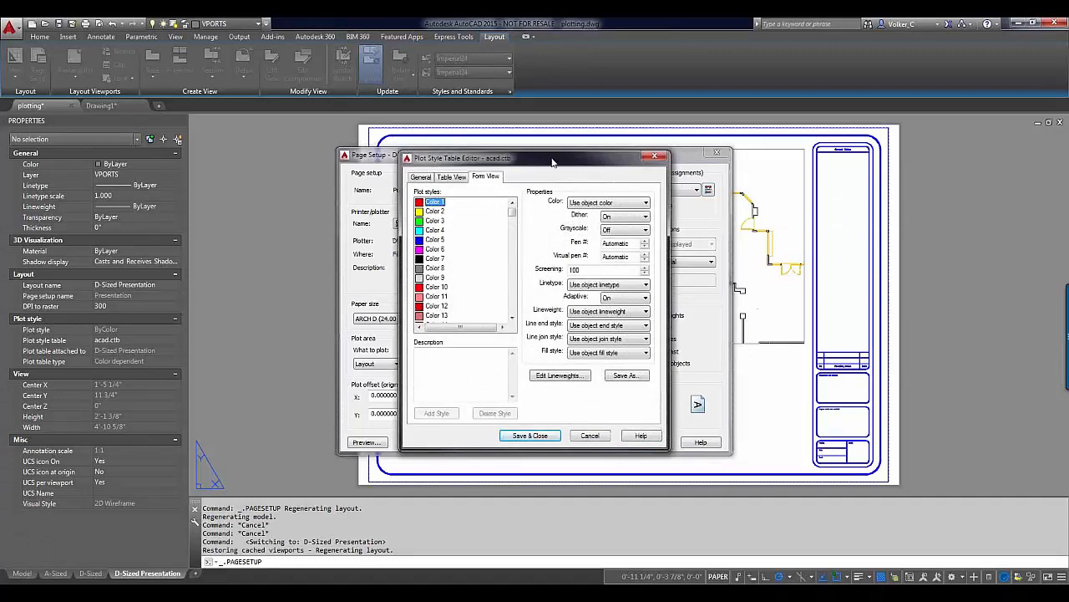
drag(553, 162, 569, 164)
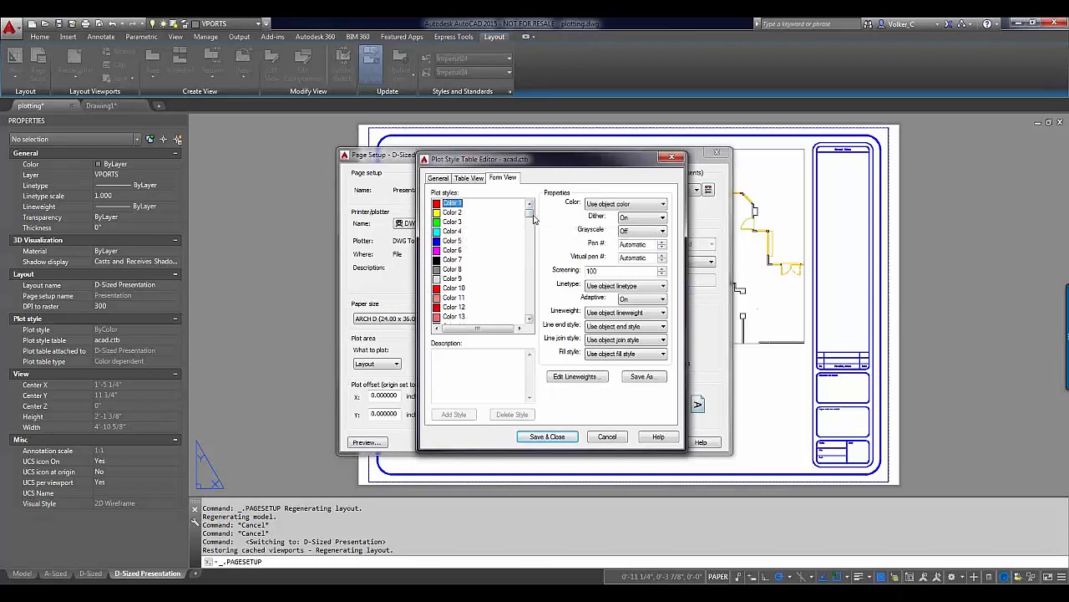
Select all plot styles from Color 1 to Color 255 and review the available plot colour options.
drag(531, 215, 529, 319)
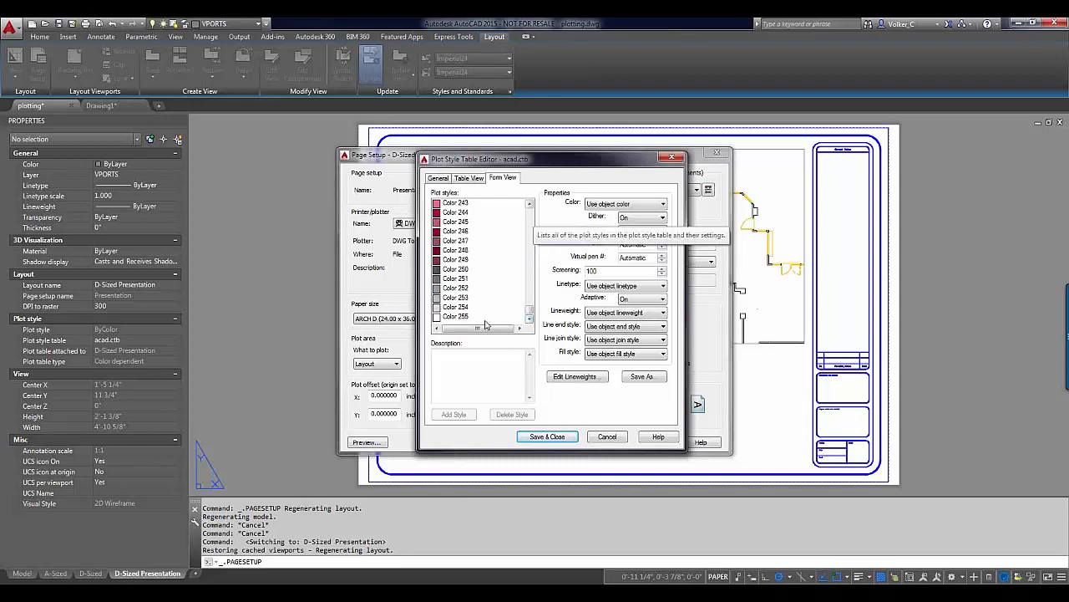
shift+click(456, 319)
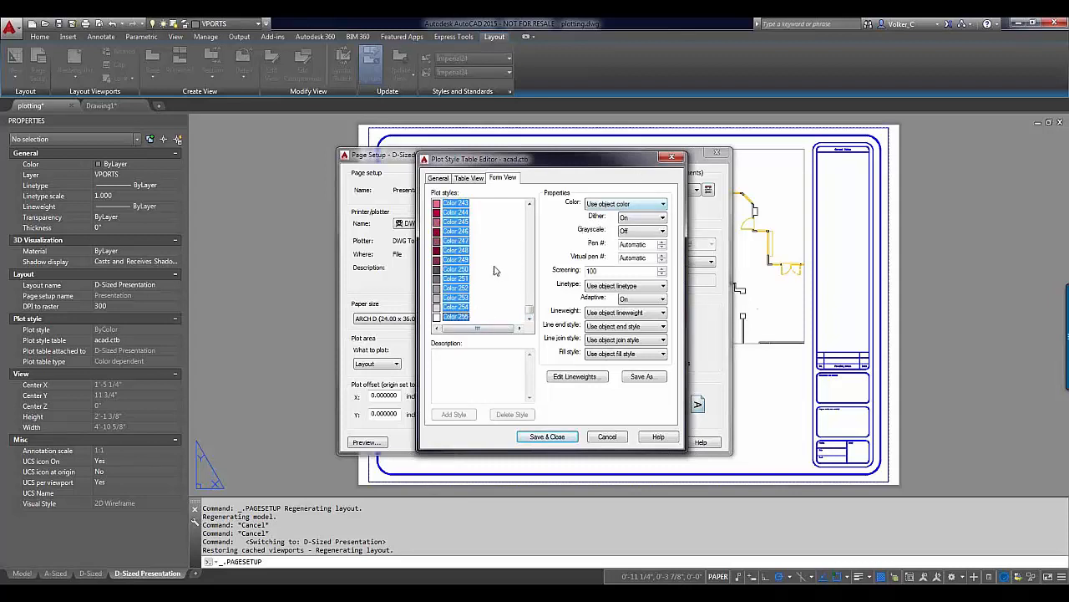
click(655, 205)
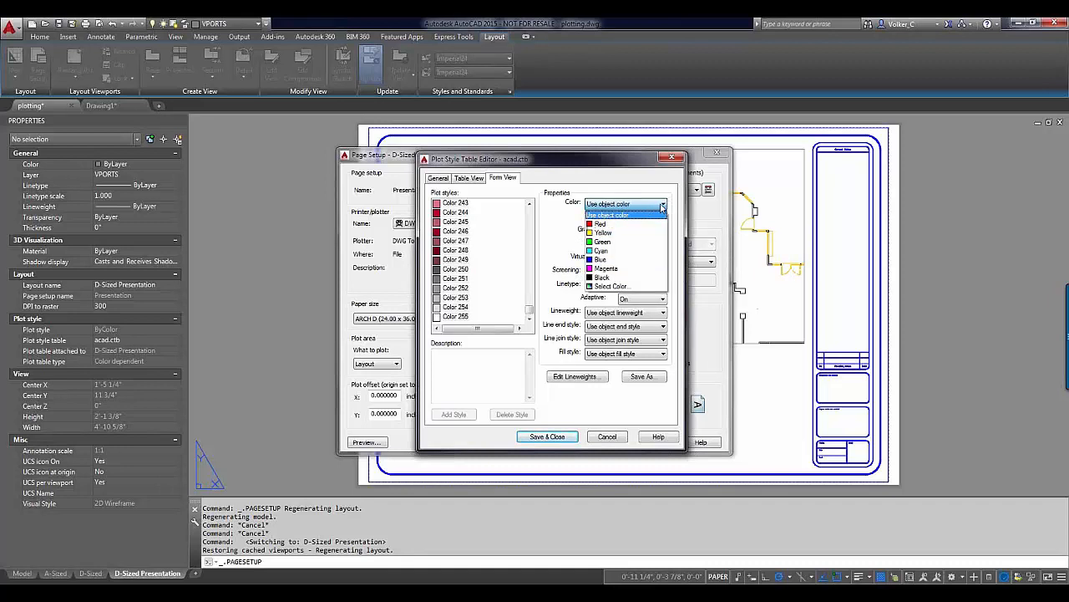
click(557, 233)
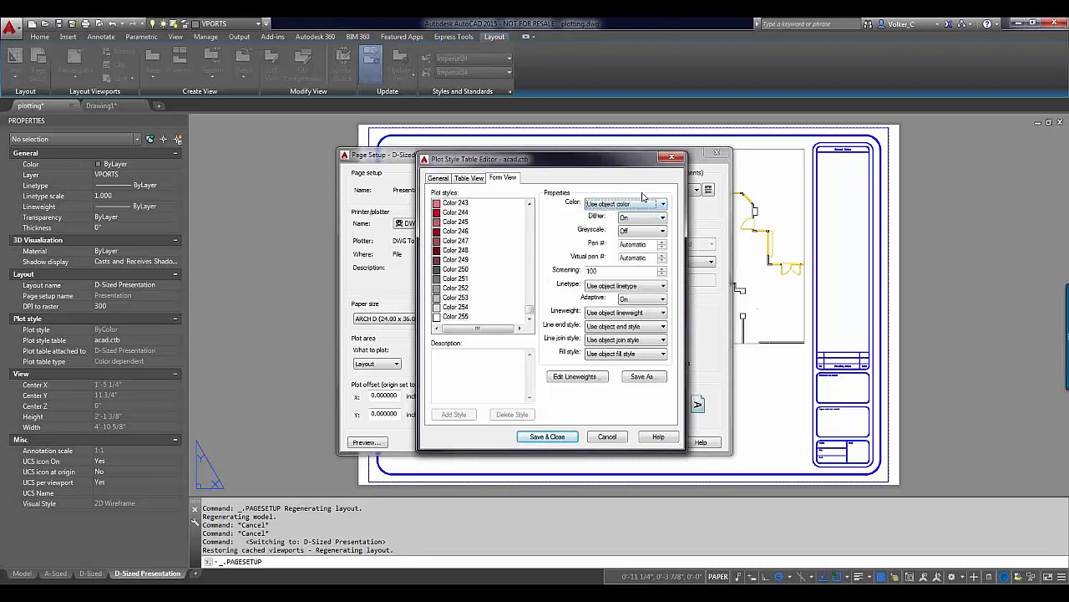
Review the dither, screening, linetype, adaptive and lineweight options for the selected acad.ctb plot styles.
mouse_move(601, 220)
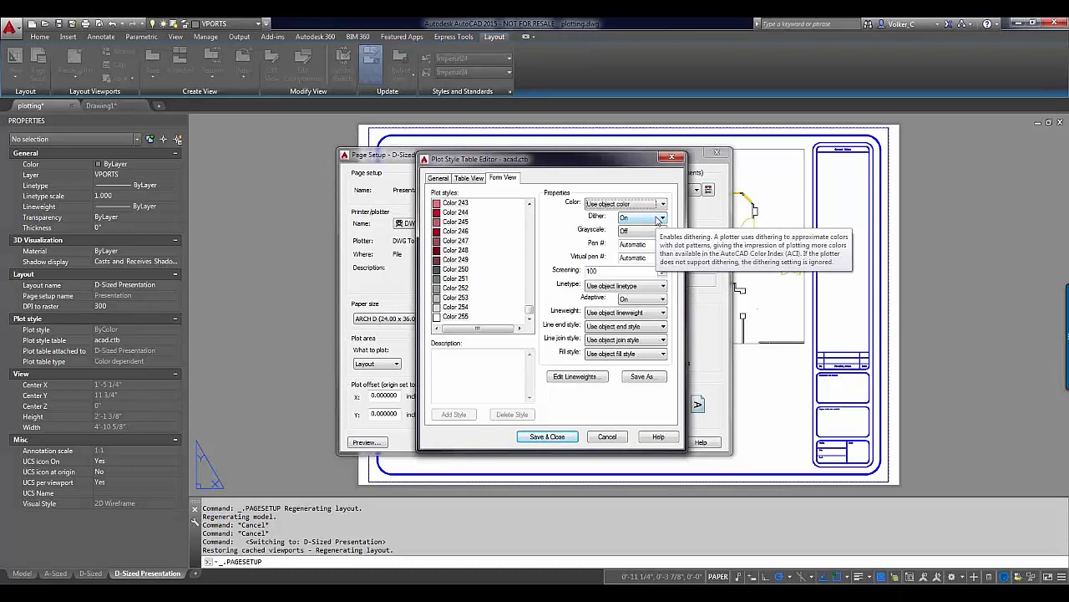
double_click(593, 269)
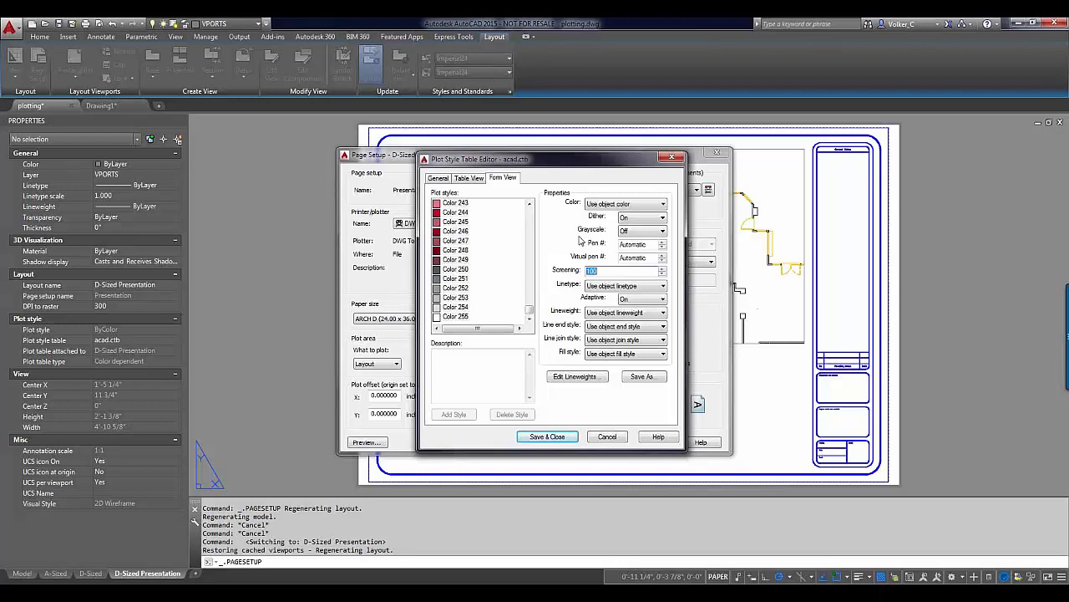
click(651, 287)
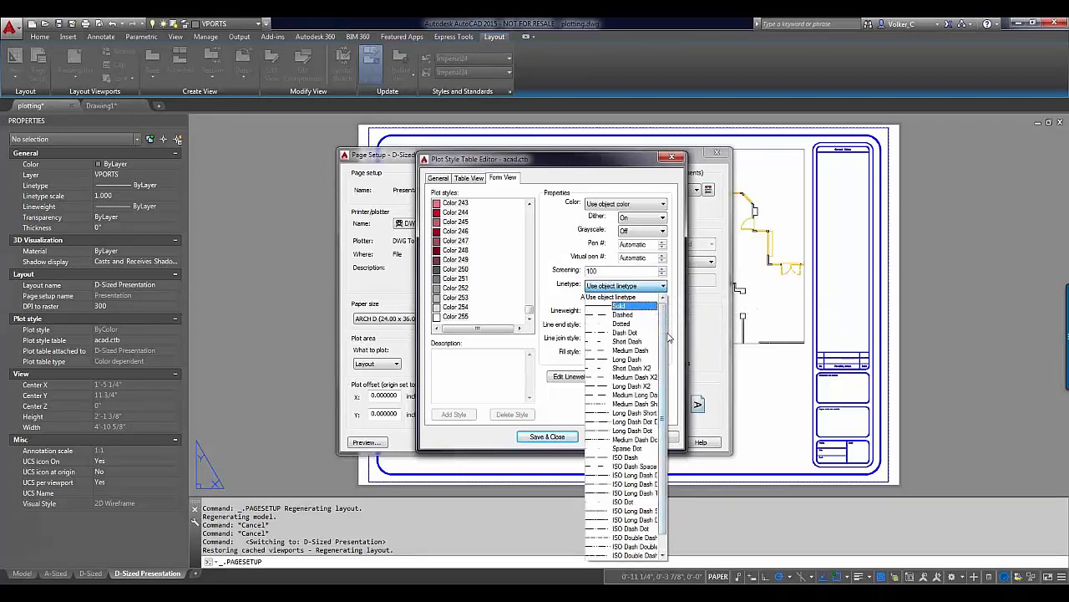
drag(662, 338, 661, 391)
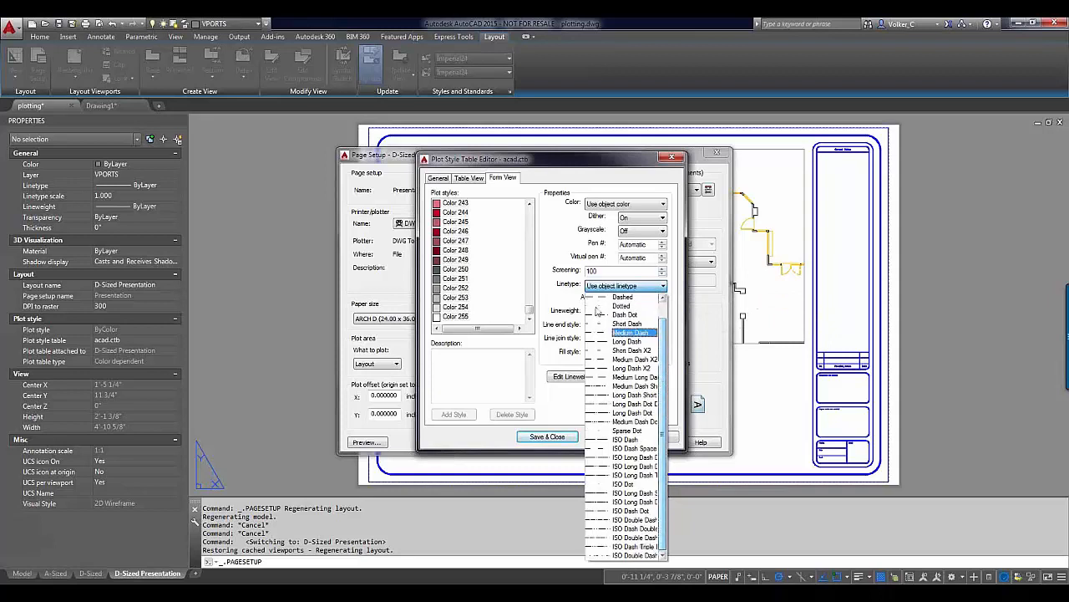
click(567, 244)
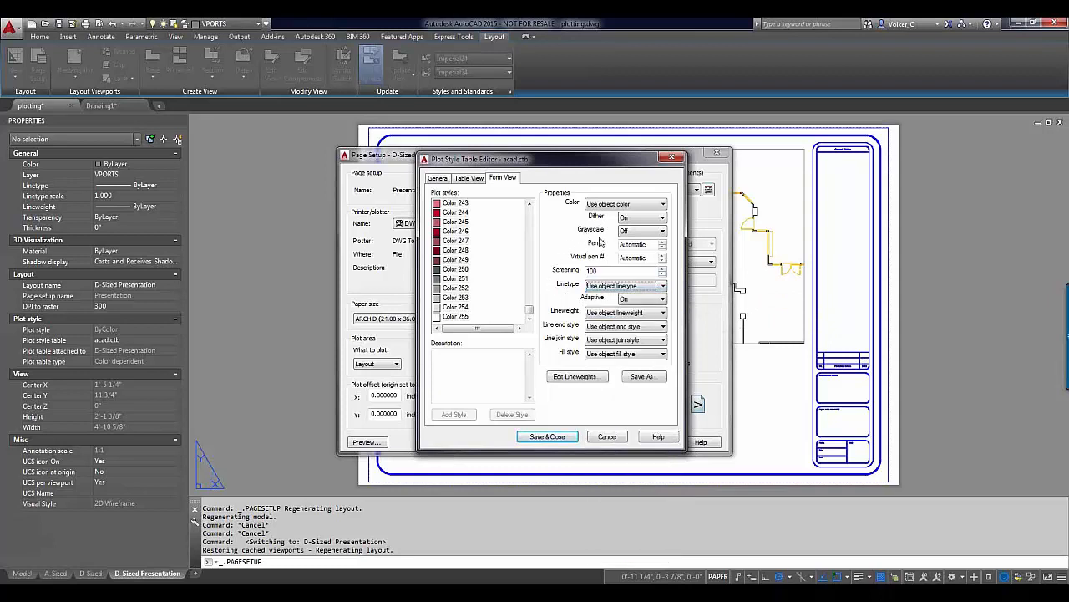
click(662, 299)
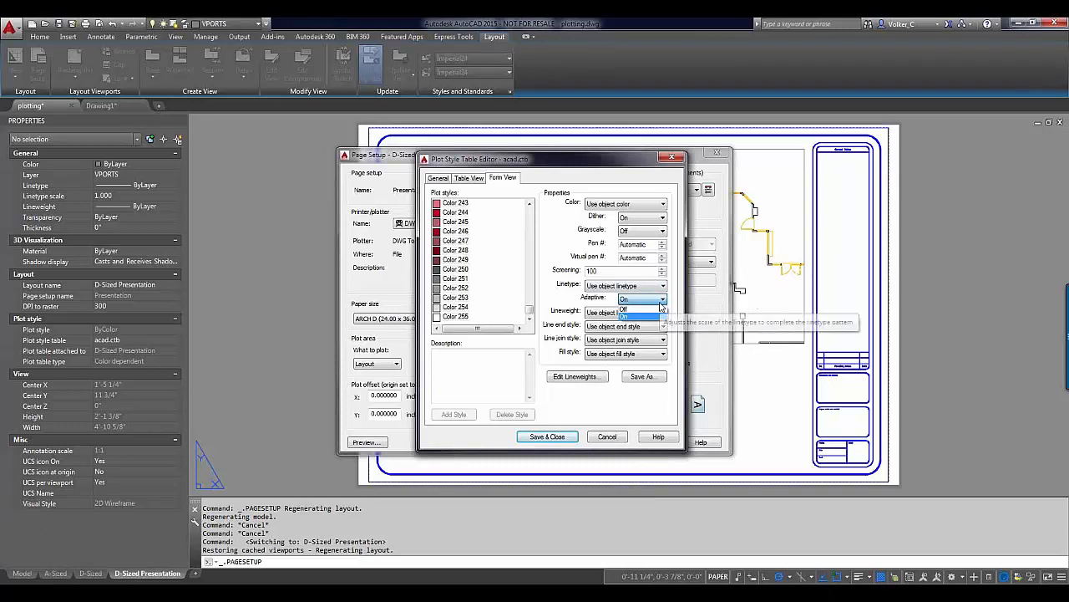
click(565, 289)
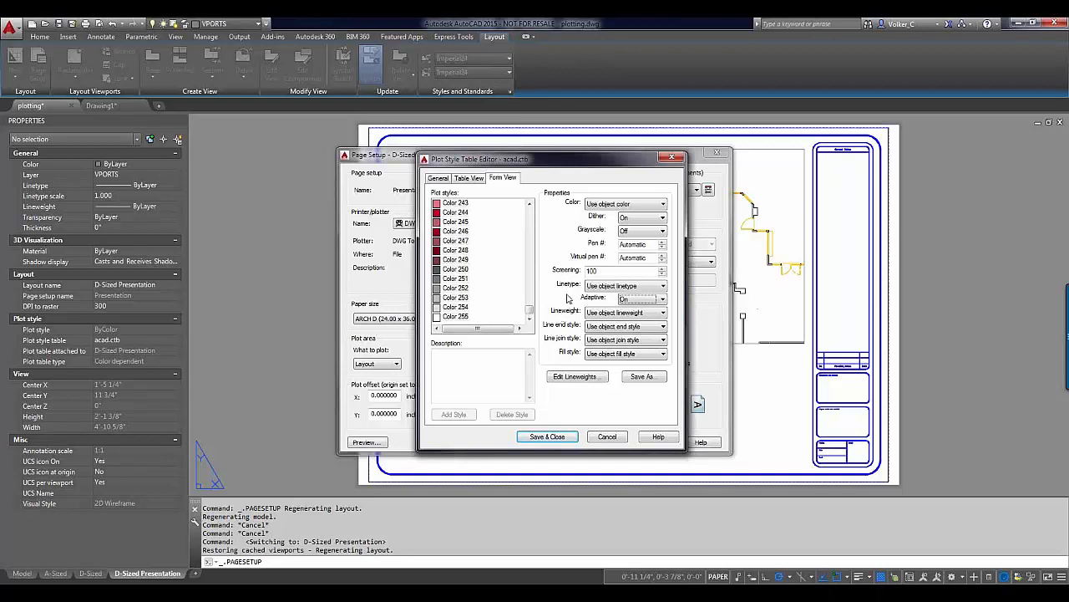
click(663, 313)
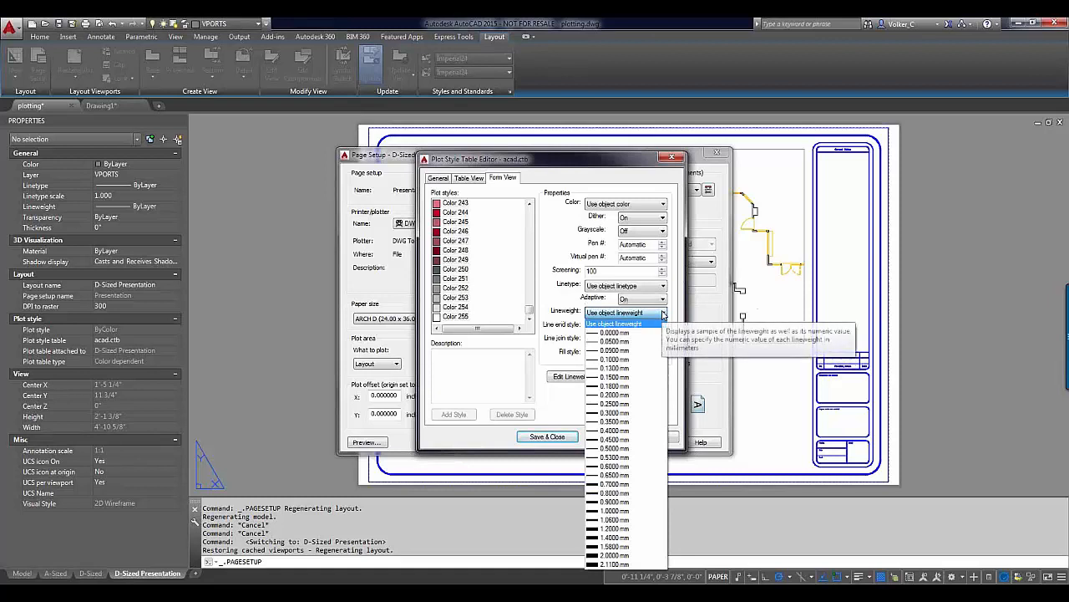
click(571, 304)
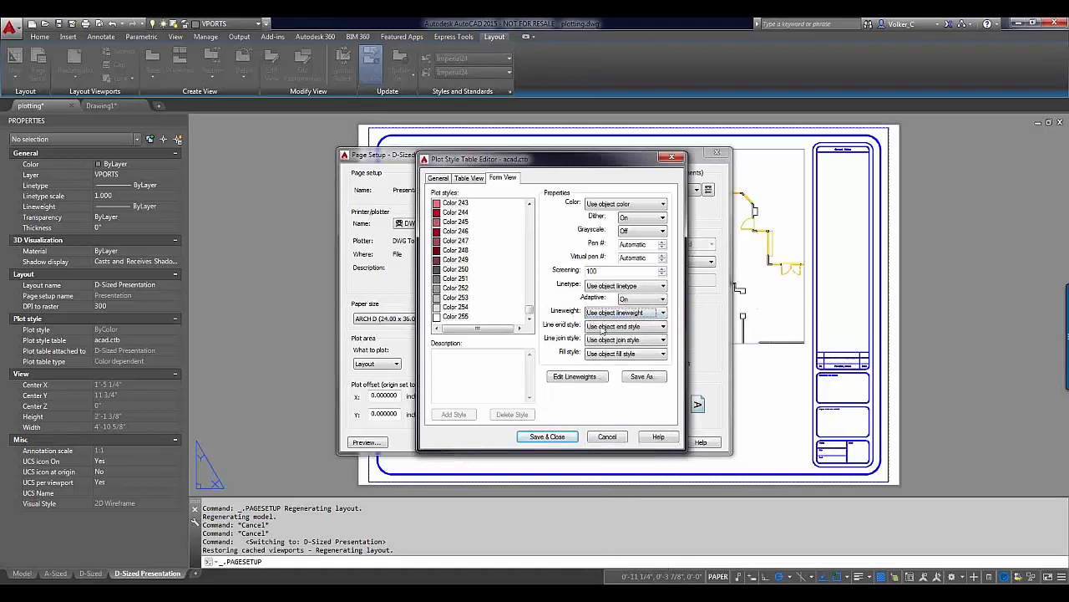
Review the line end style, line join style and fill style options for the selected plot styles.
click(664, 327)
click(664, 327)
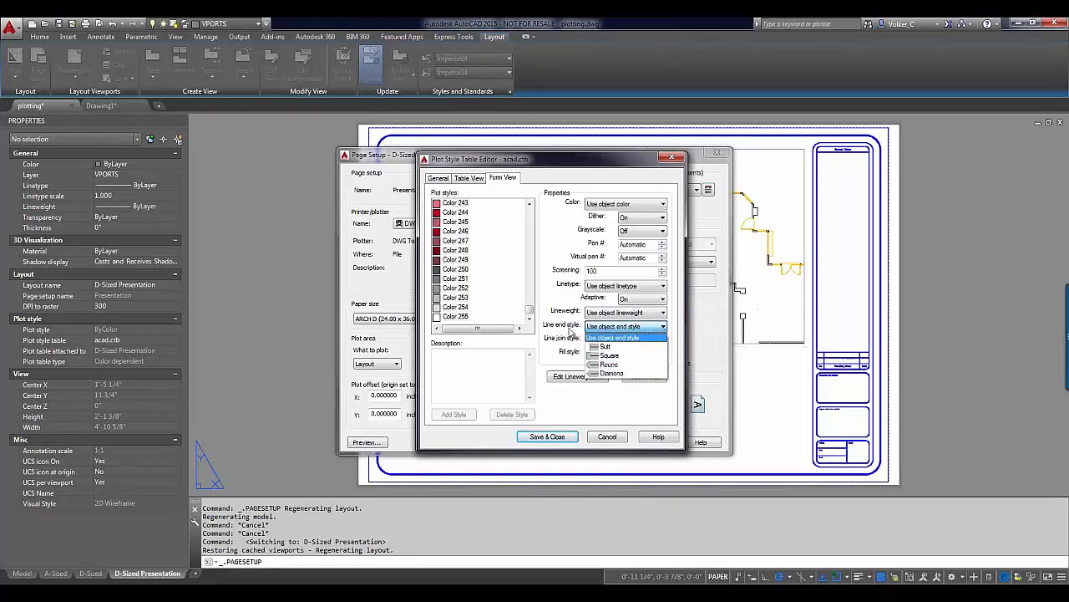
click(571, 332)
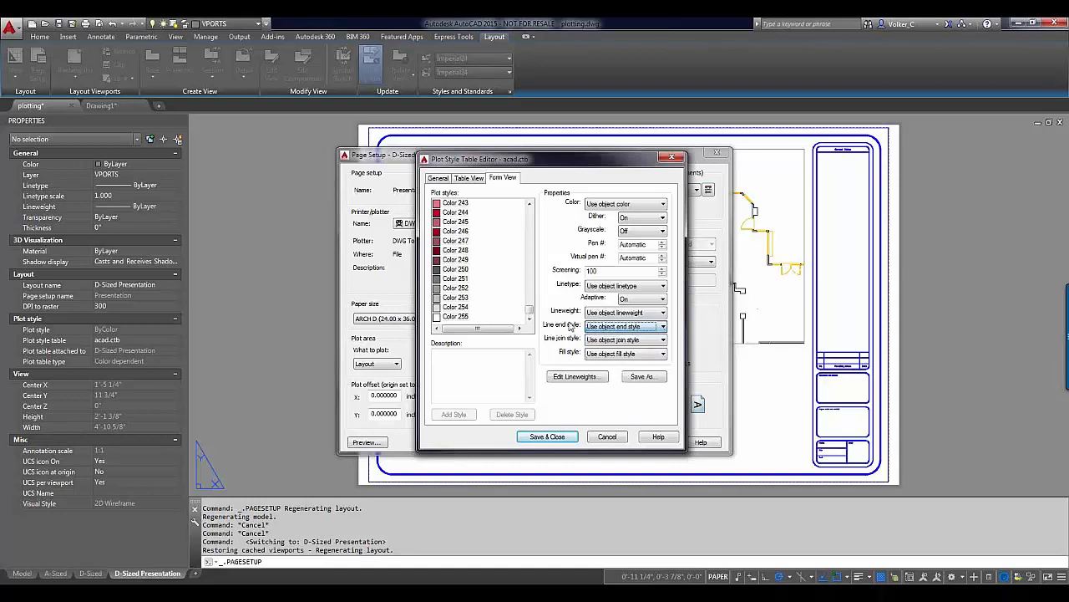
click(664, 340)
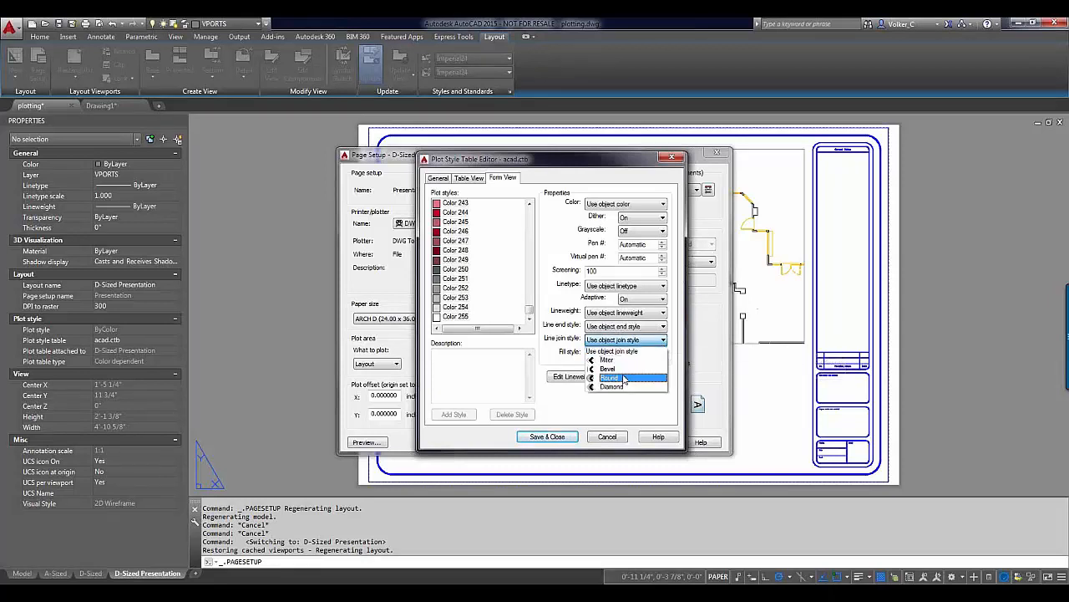
click(576, 402)
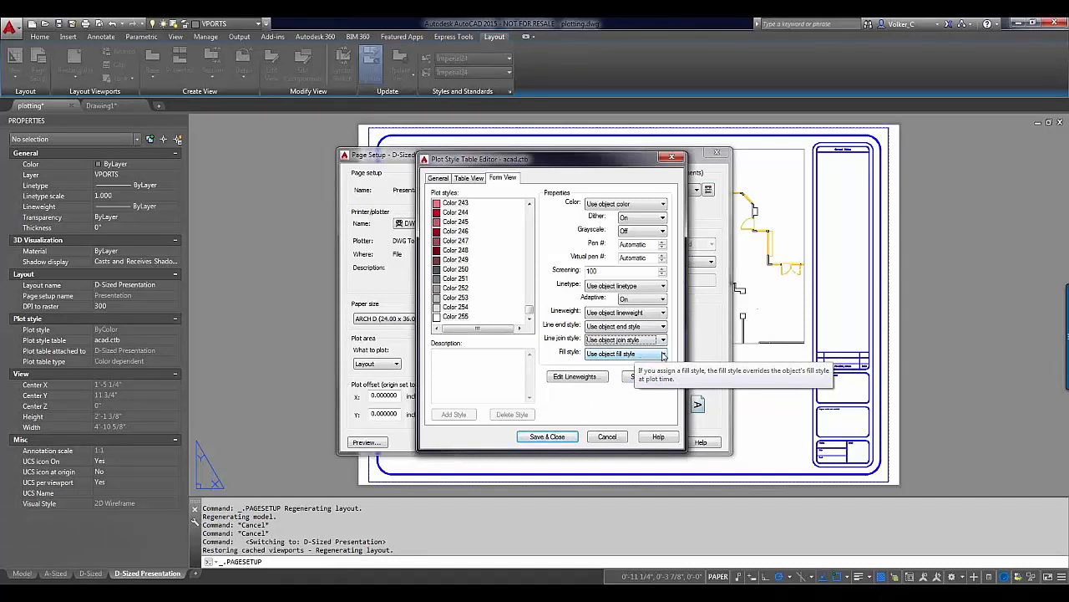
click(663, 354)
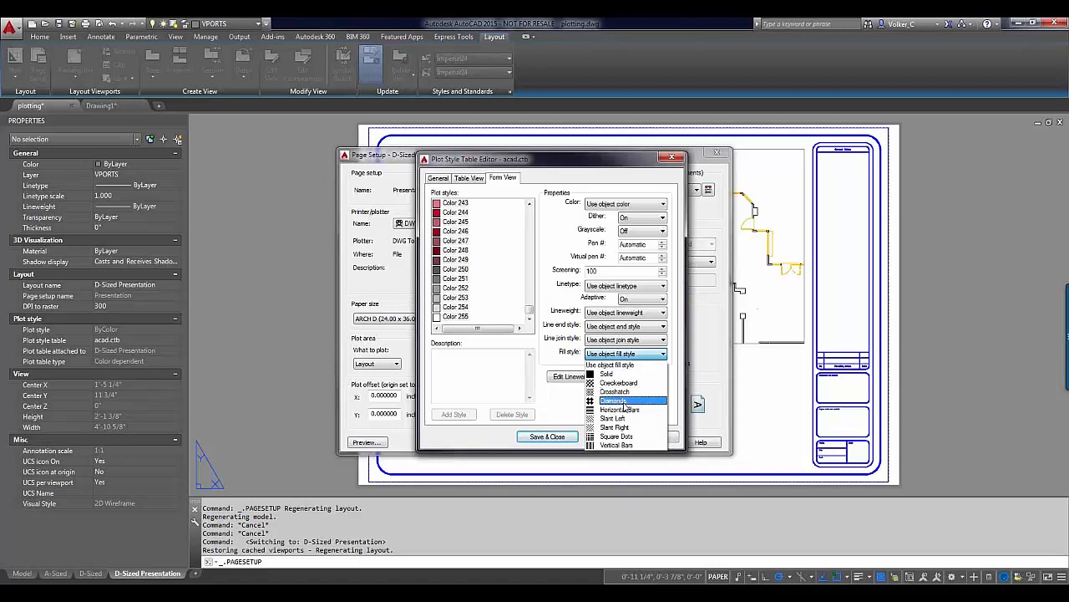
click(568, 391)
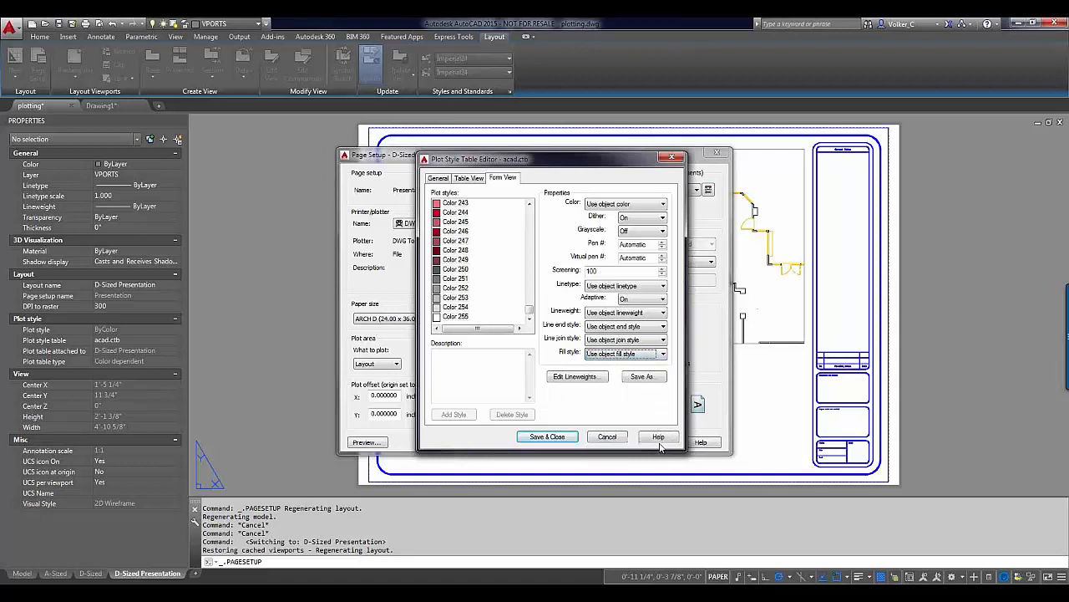
Close the Plot Style Table Editor and the Presentation page setup without saving changes, and exit the Page Setup Manager.
click(609, 437)
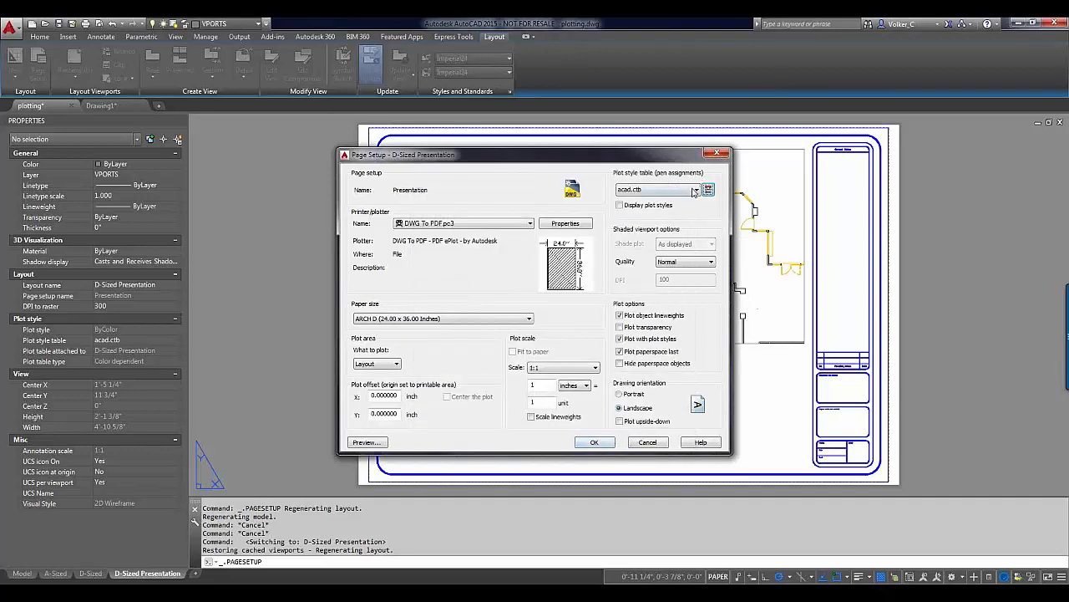
click(641, 444)
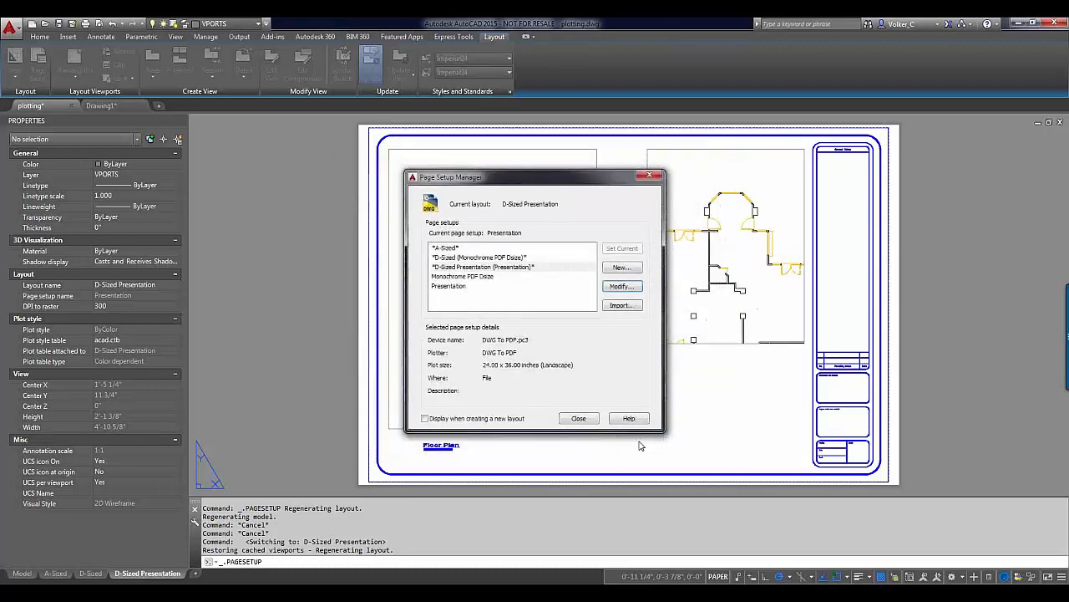
click(578, 418)
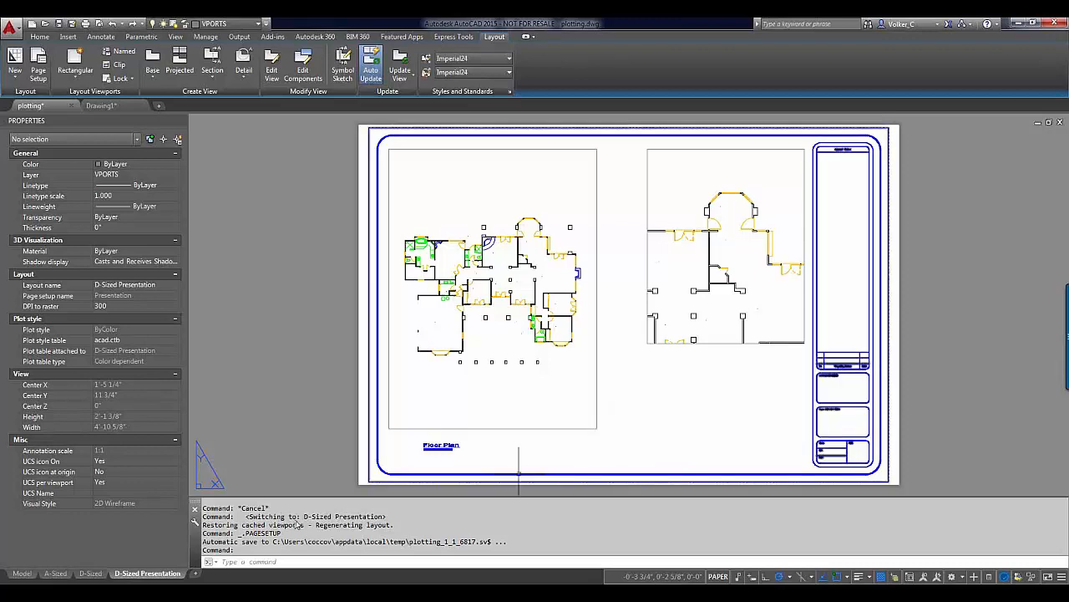
Select the D-Sized and D-Sized Presentation layouts together and review the commands available for publishing and batch plotting them.
mouse_move(104, 573)
right_click(133, 574)
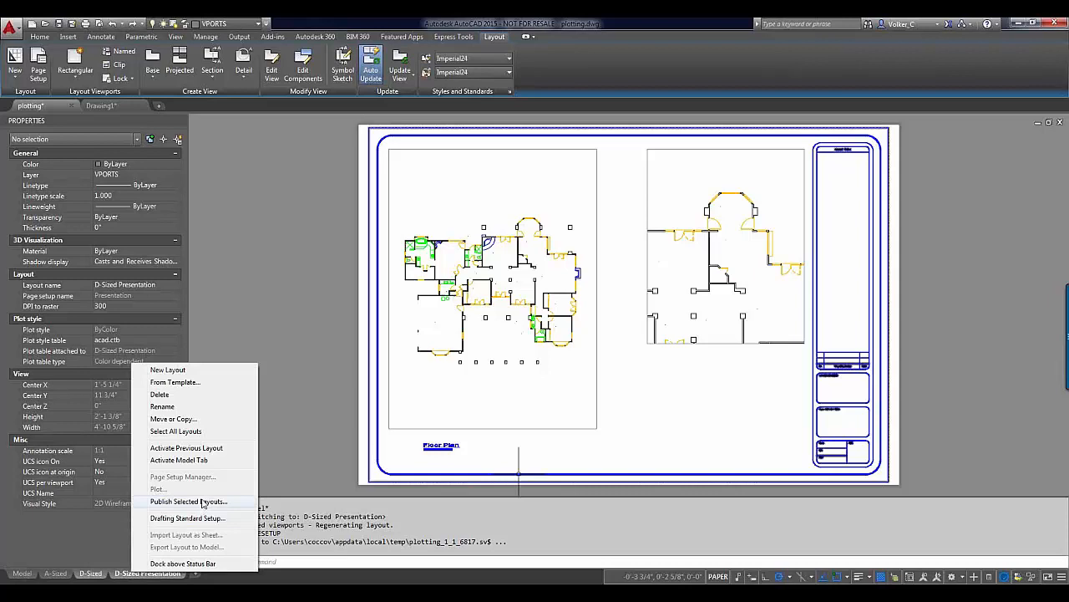
click(21, 26)
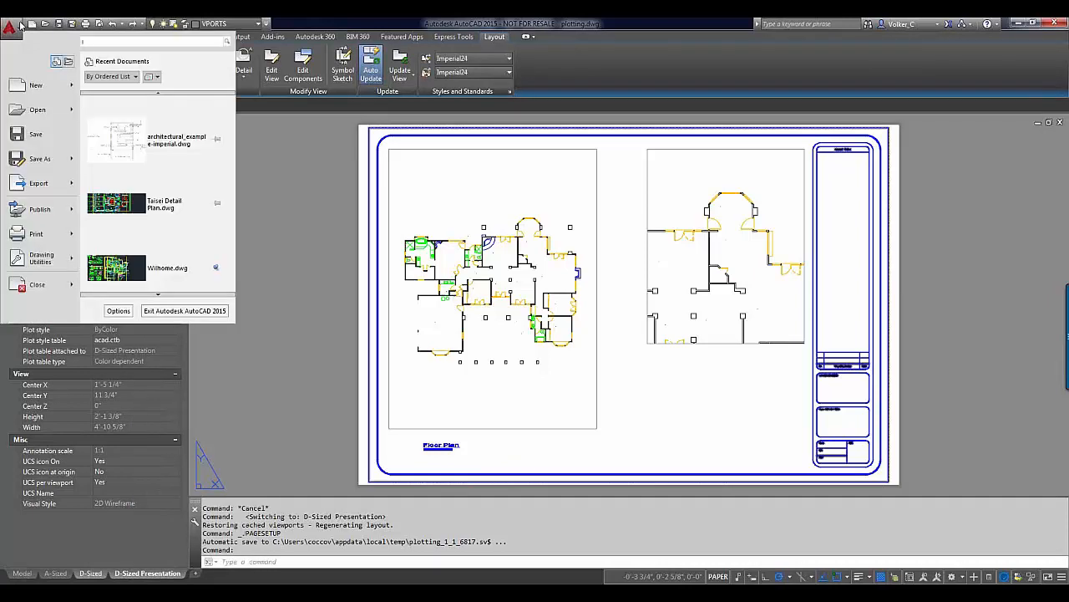
click(45, 212)
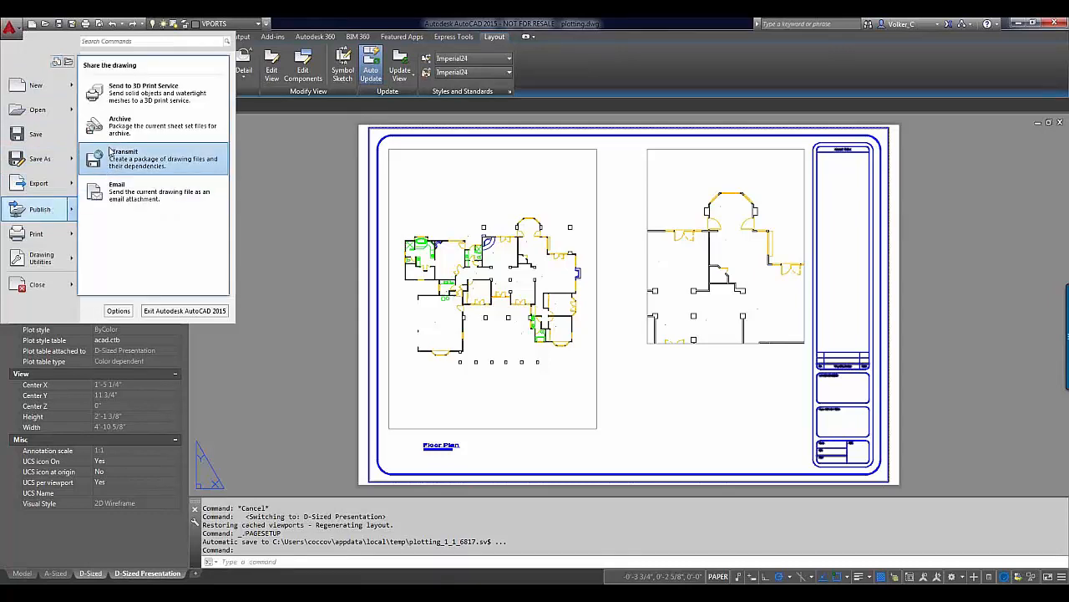
click(63, 231)
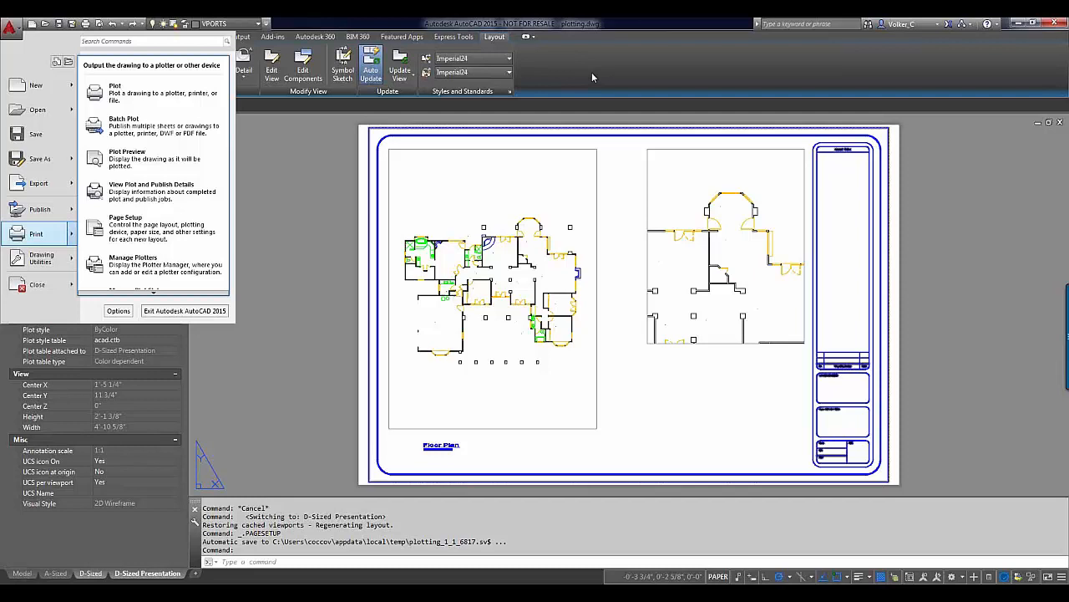
click(592, 74)
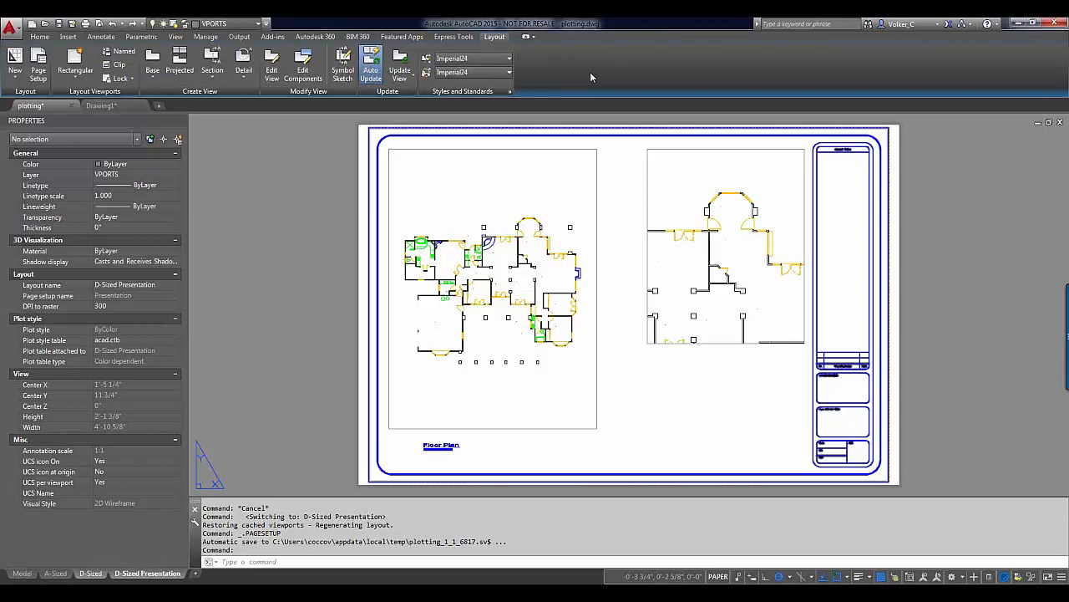